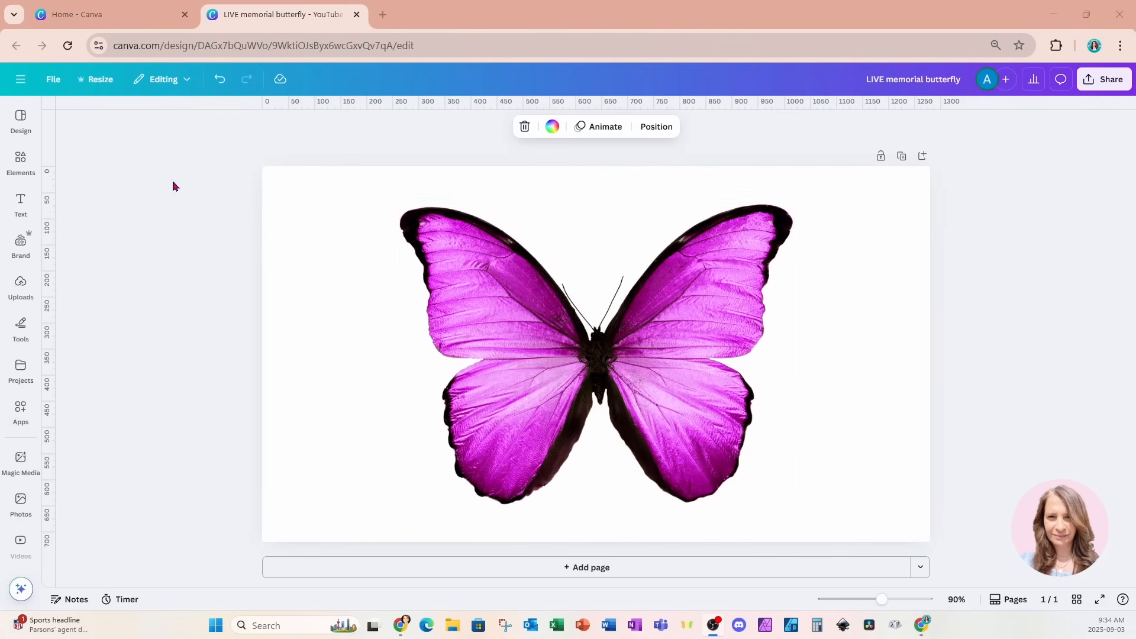
# Add the three recently used photos of older women to the page and move the two landscape ones to the page's right edge
pyautogui.click(21, 165)
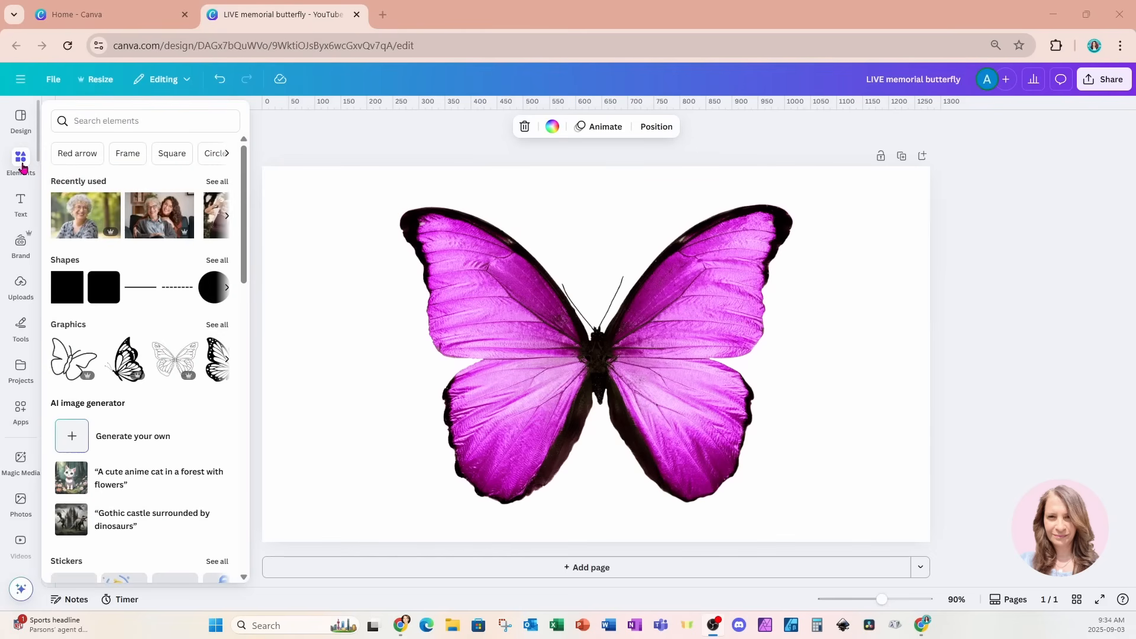
pyautogui.click(216, 182)
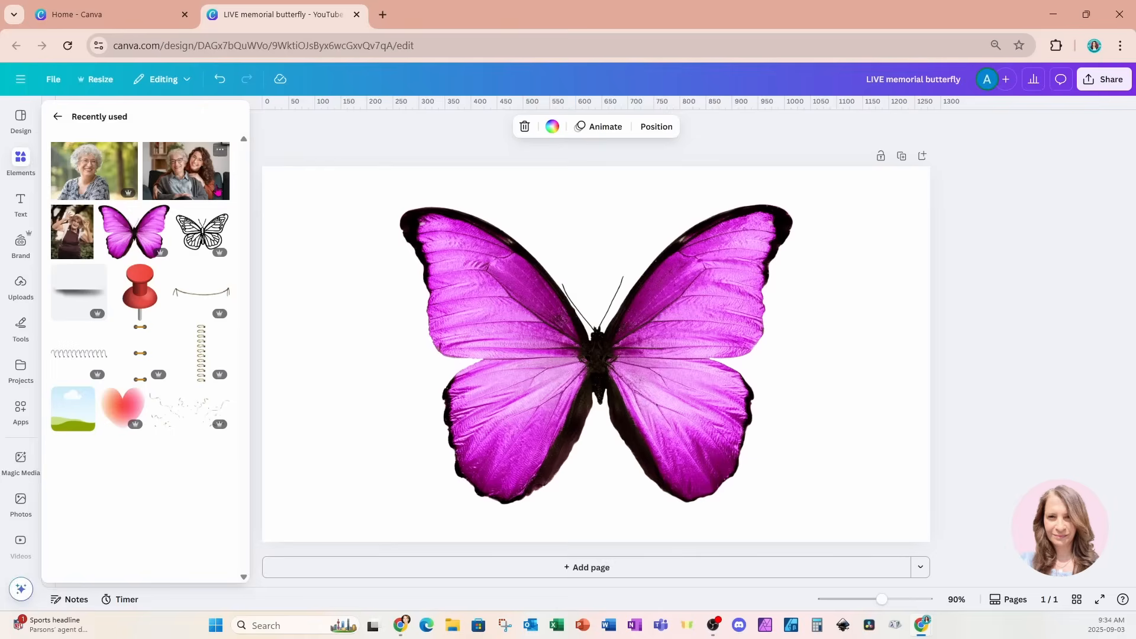
pyautogui.click(65, 174)
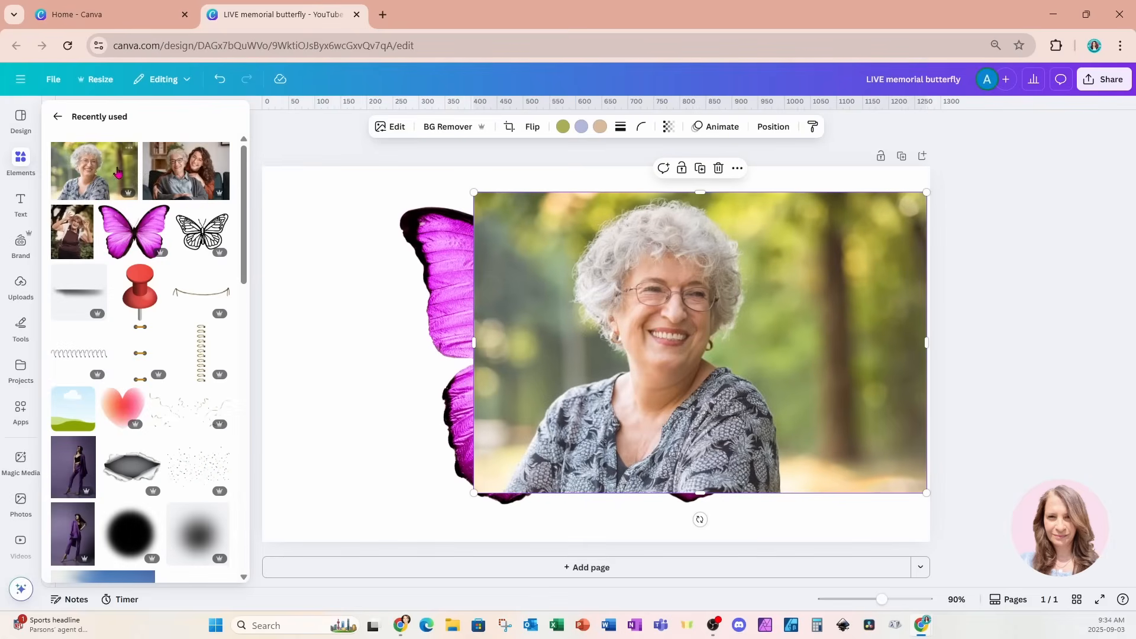
pyautogui.click(181, 171)
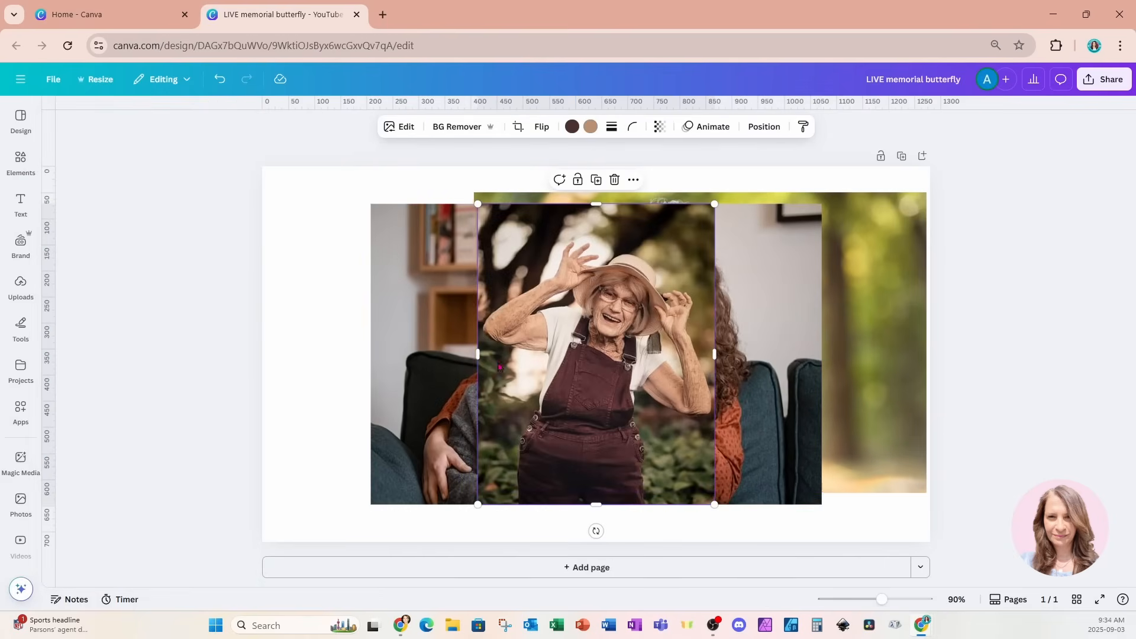
pyautogui.moveTo(943, 320); pyautogui.dragTo(763, 473)
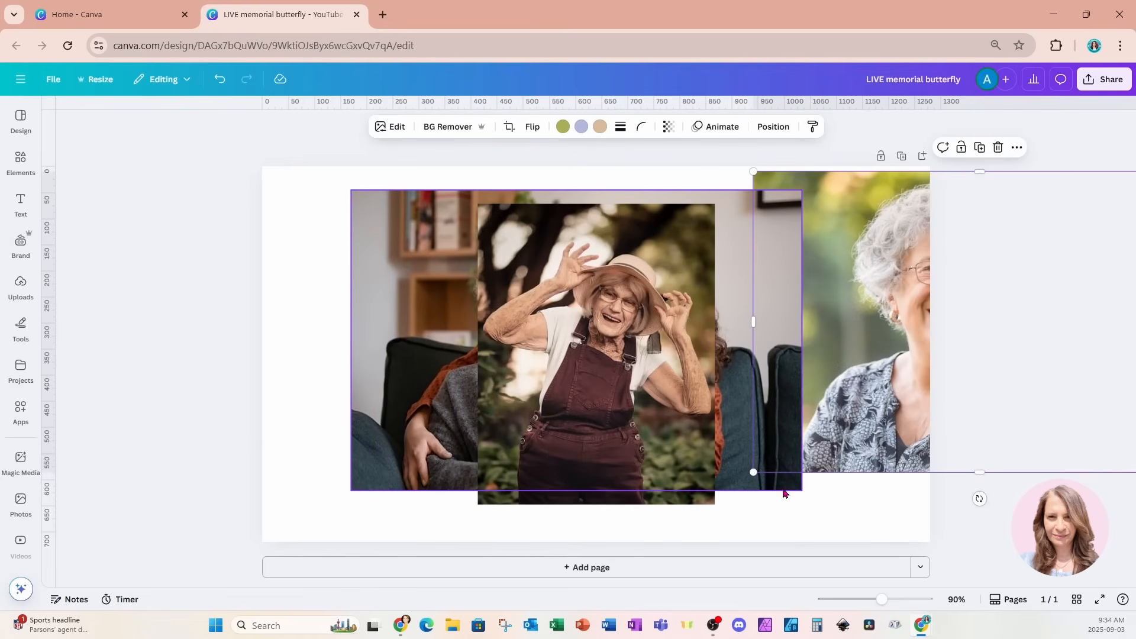
pyautogui.moveTo(753, 492); pyautogui.dragTo(1130, 526)
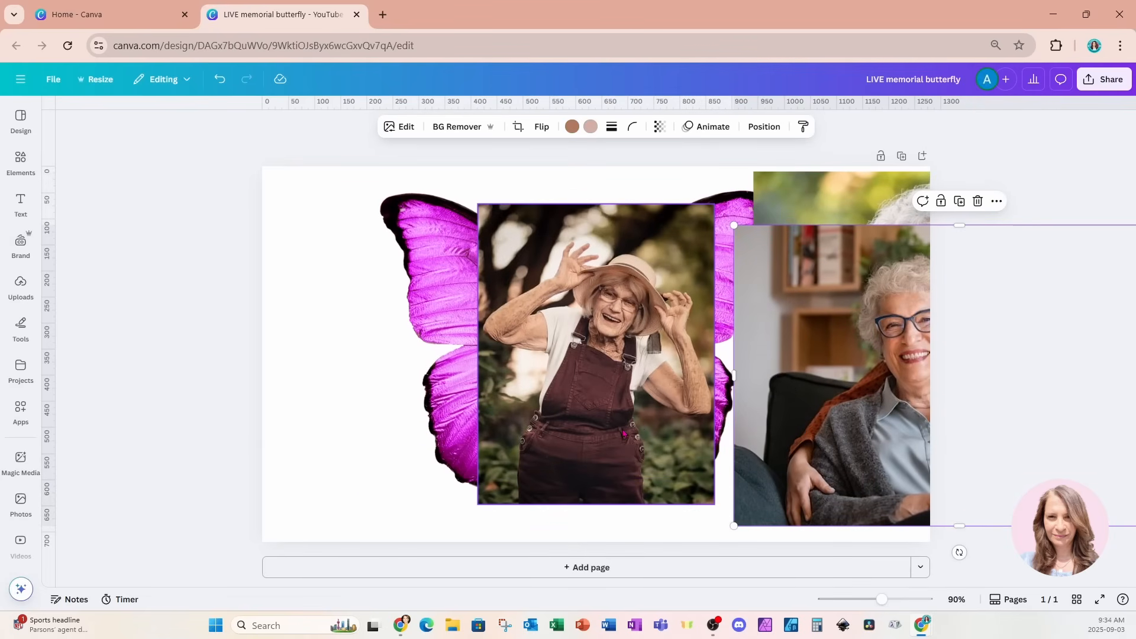
# Shrink the portrait of the woman in the hat slightly and place it over the butterfly's upper left wing
pyautogui.click(659, 244)
pyautogui.moveTo(656, 268)
pyautogui.mouseDown()
pyautogui.moveTo(614, 287)
pyautogui.moveTo(656, 246)
pyautogui.mouseUp()
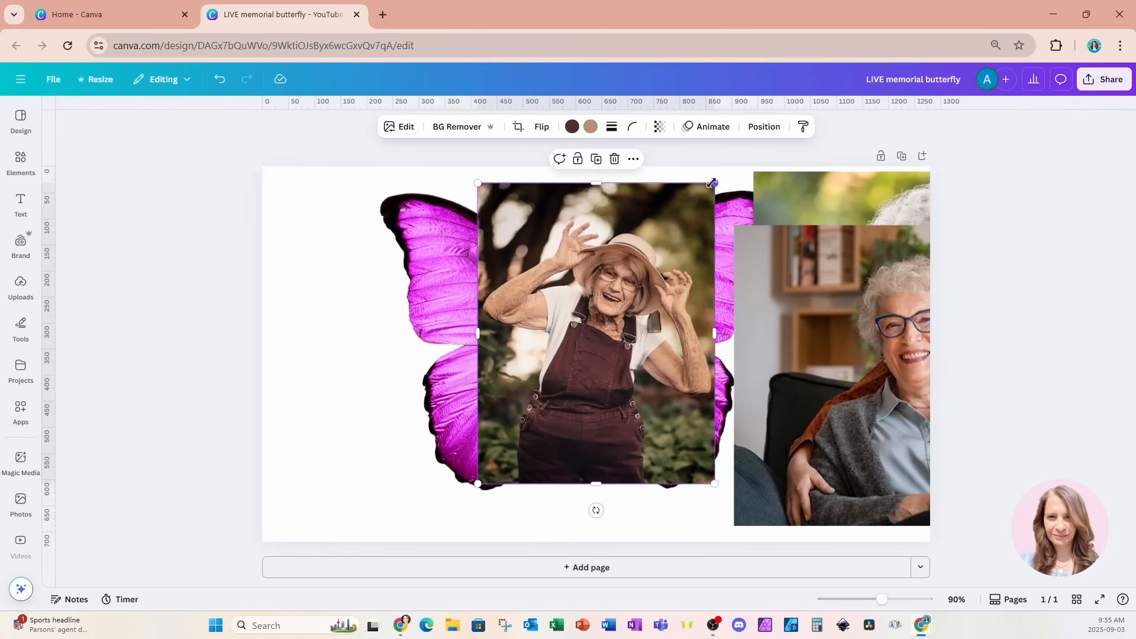
pyautogui.moveTo(710, 182); pyautogui.dragTo(497, 207)
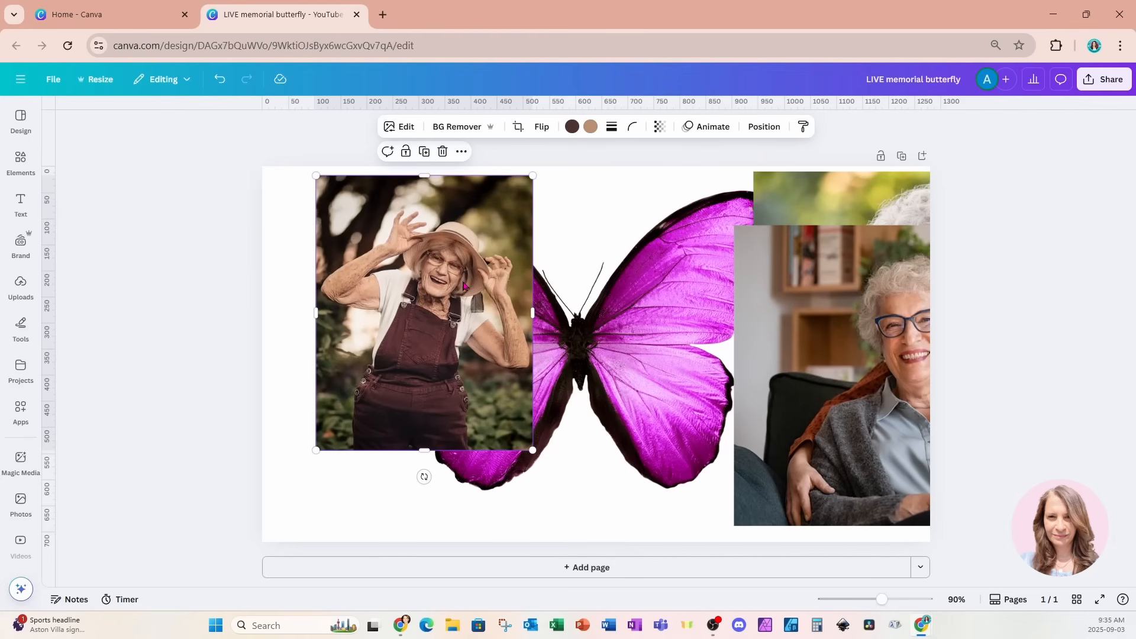
# Find the Image Blender app with the search term "blend" and start a Radial blend on the hat portrait
pyautogui.click(21, 411)
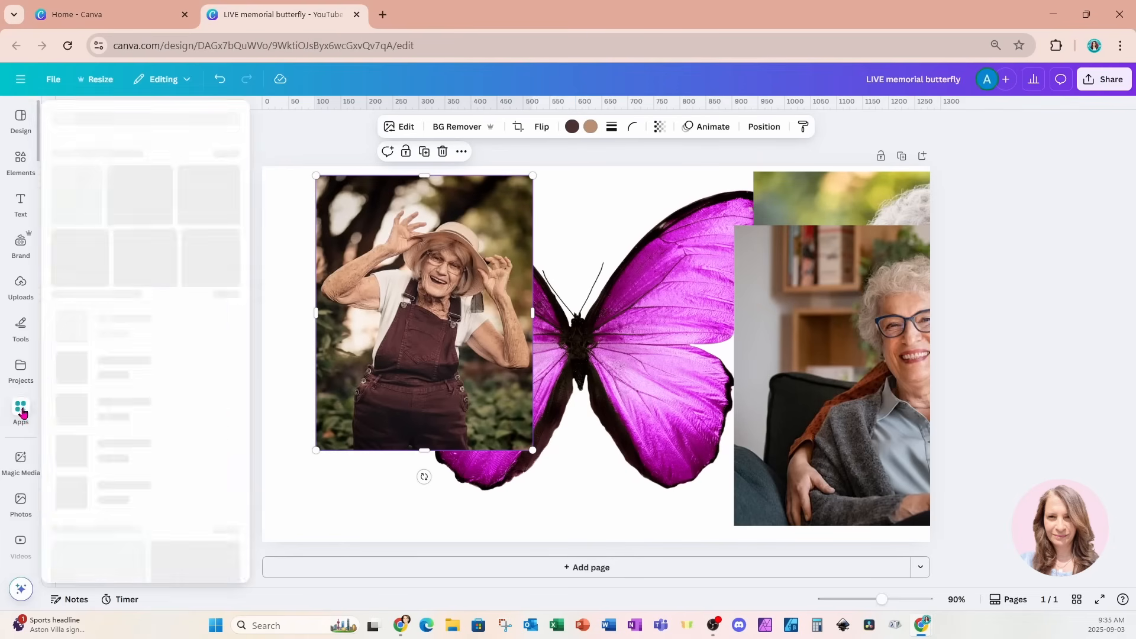
pyautogui.write('blend')
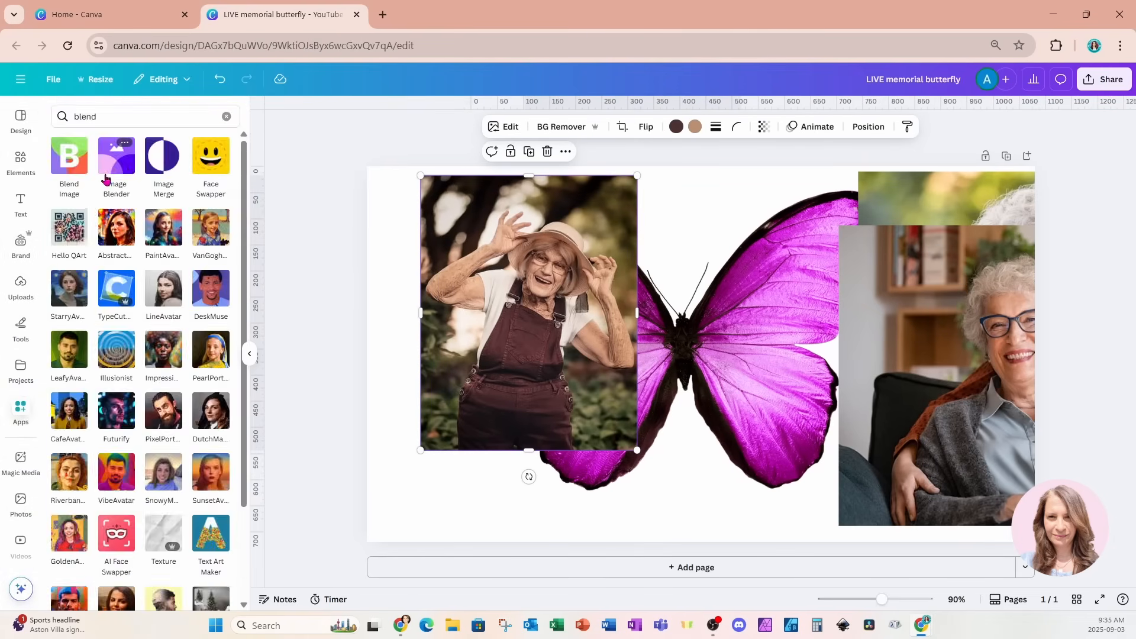
pyautogui.click(127, 171)
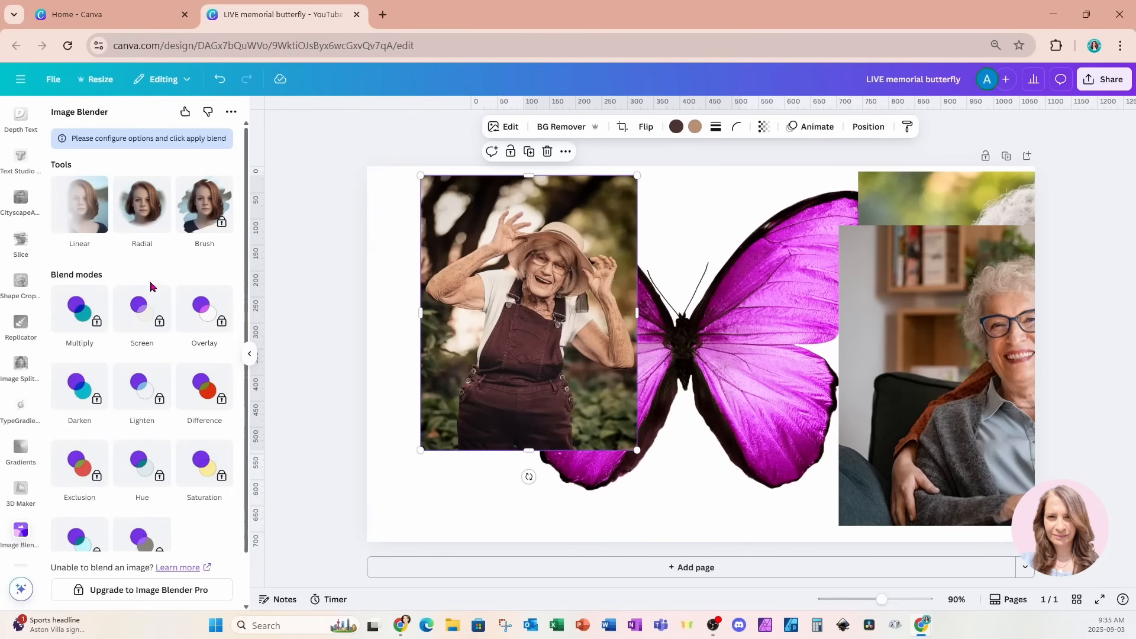
pyautogui.click(145, 208)
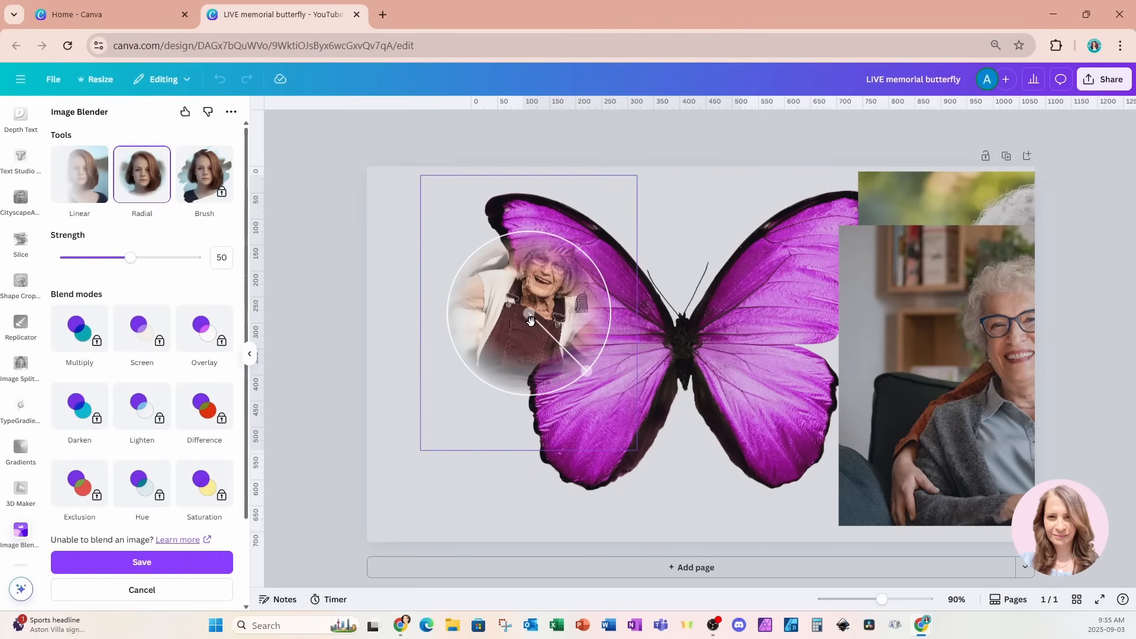
# Tighten the radial circle around the face of the woman in the hat, set Strength to 59 and save the blend
pyautogui.moveTo(528, 315); pyautogui.dragTo(537, 265)
pyautogui.moveTo(586, 371); pyautogui.dragTo(538, 320)
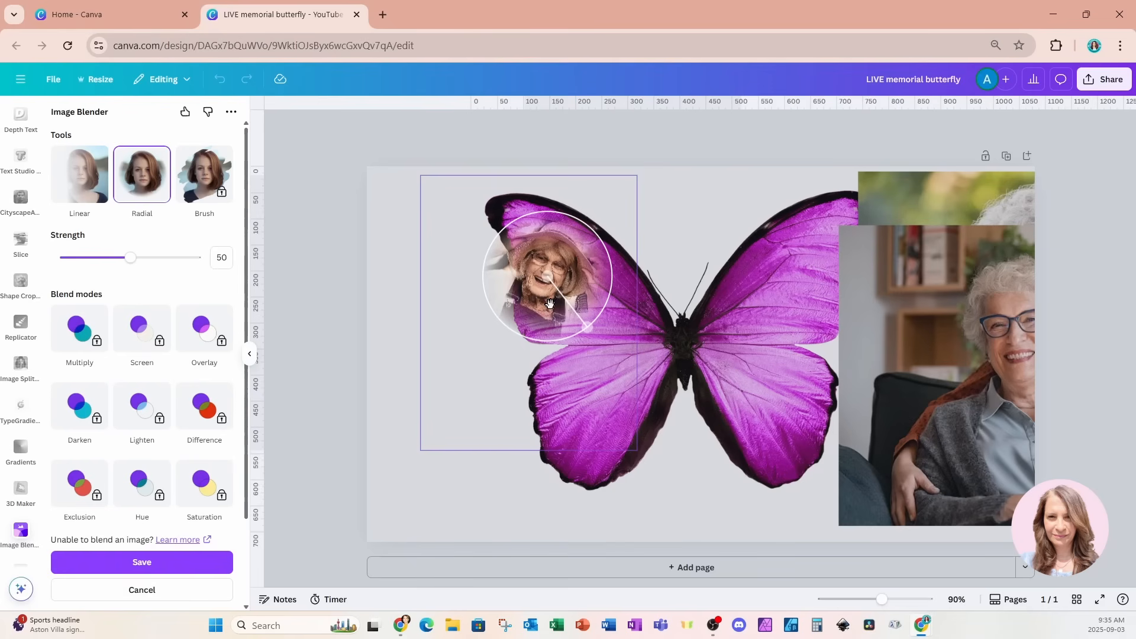
pyautogui.moveTo(131, 258); pyautogui.dragTo(57, 263)
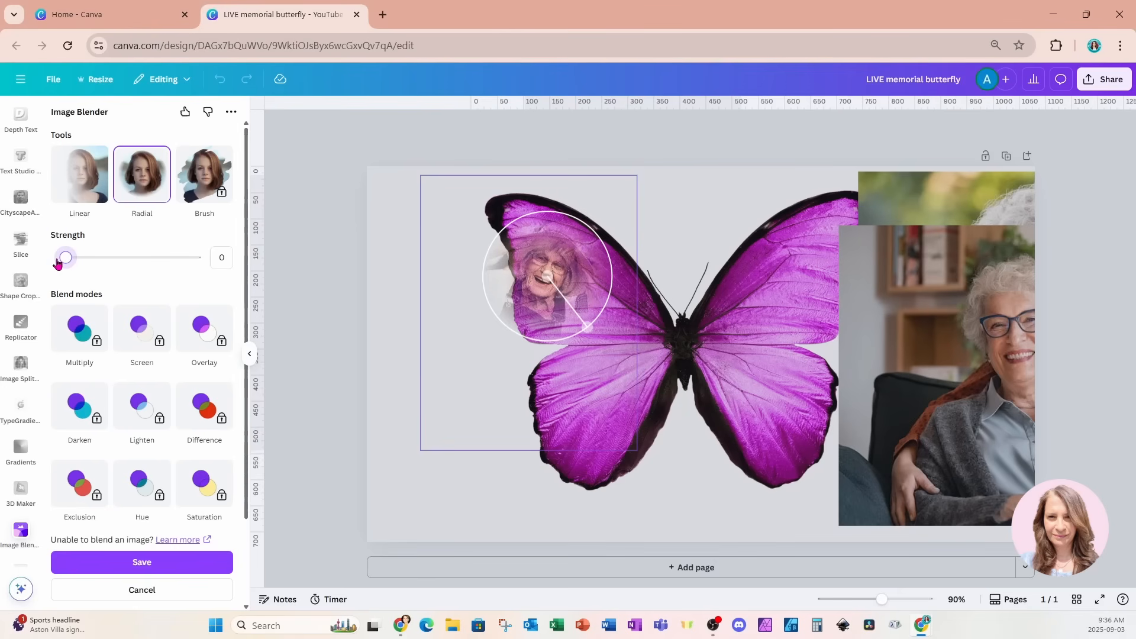
pyautogui.moveTo(57, 264); pyautogui.dragTo(144, 278)
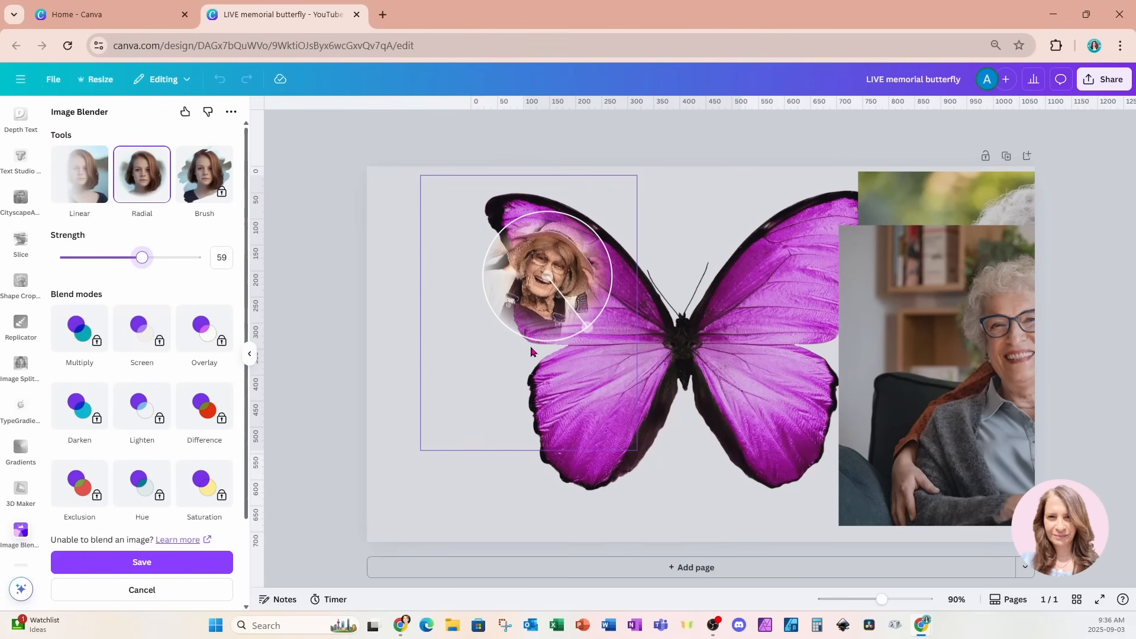
pyautogui.moveTo(548, 277); pyautogui.dragTo(550, 281)
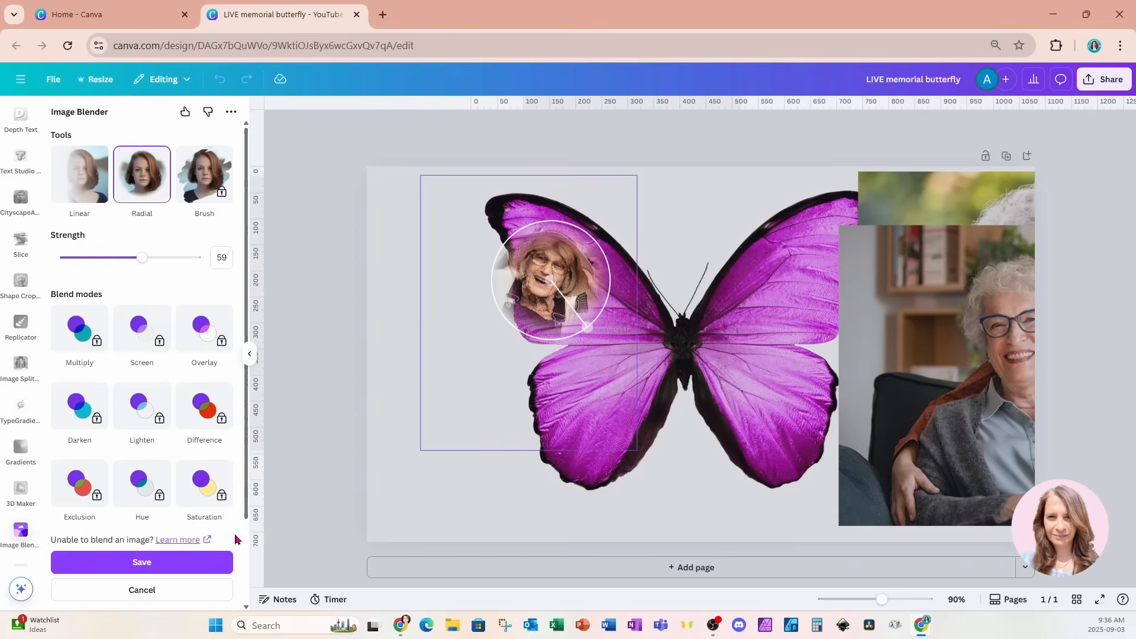
pyautogui.click(219, 563)
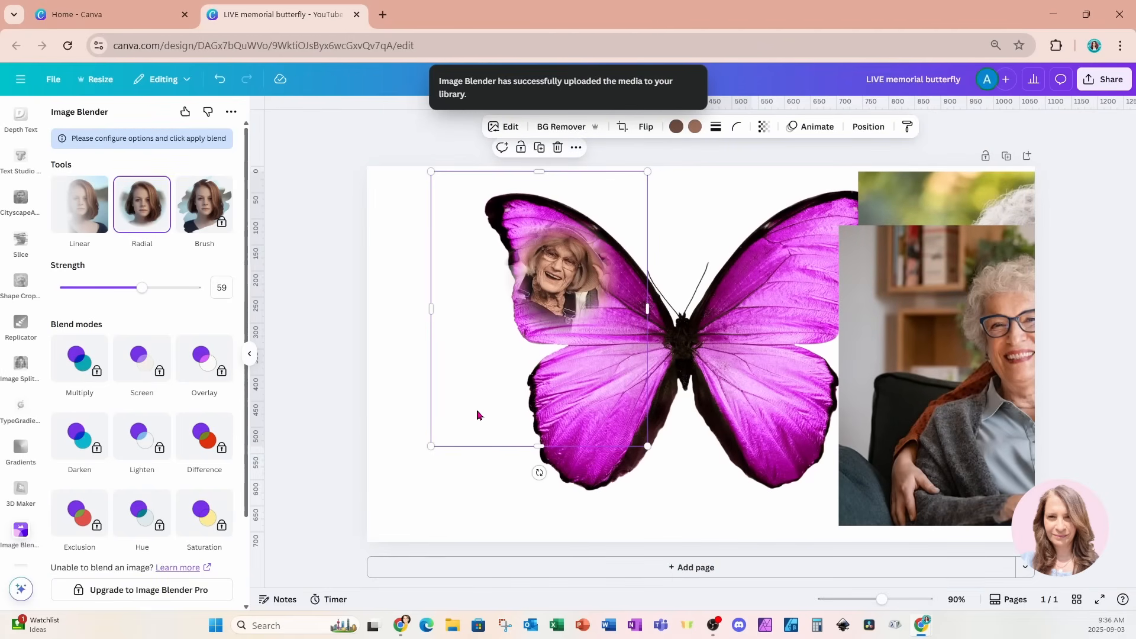
# Move the photo of the grey-haired woman outdoors over the left wings and shrink it to about 423 × 281 px
pyautogui.click(959, 202)
pyautogui.moveTo(959, 201); pyautogui.dragTo(562, 216)
pyautogui.moveTo(460, 191); pyautogui.dragTo(614, 293)
pyautogui.moveTo(735, 445); pyautogui.dragTo(592, 444)
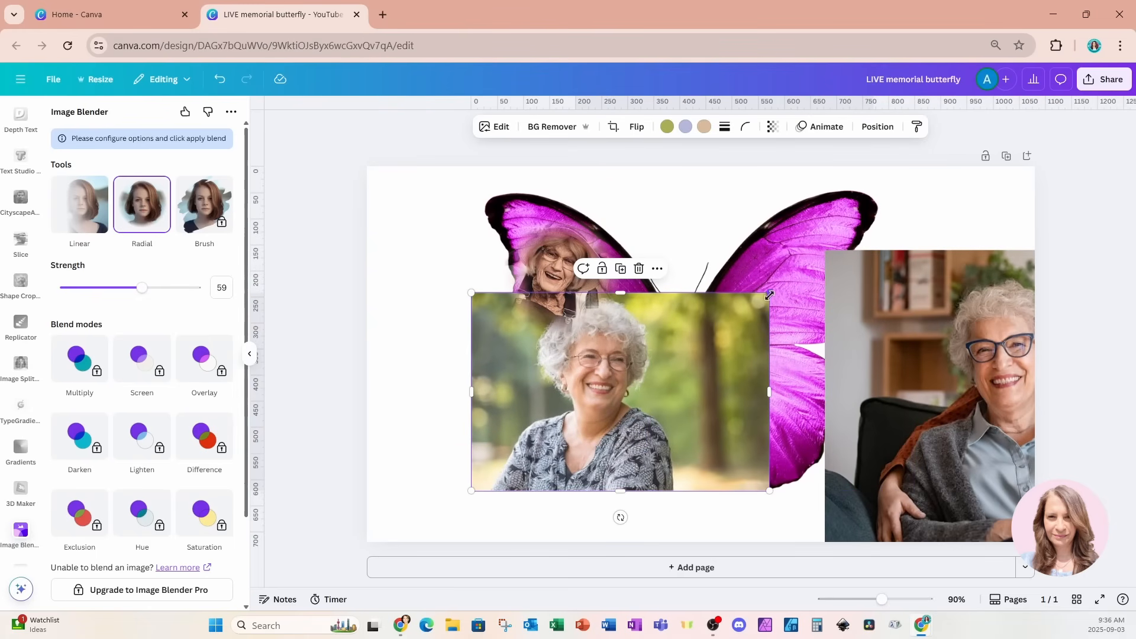
pyautogui.moveTo(769, 294); pyautogui.dragTo(690, 342)
pyautogui.moveTo(673, 445); pyautogui.dragTo(700, 387)
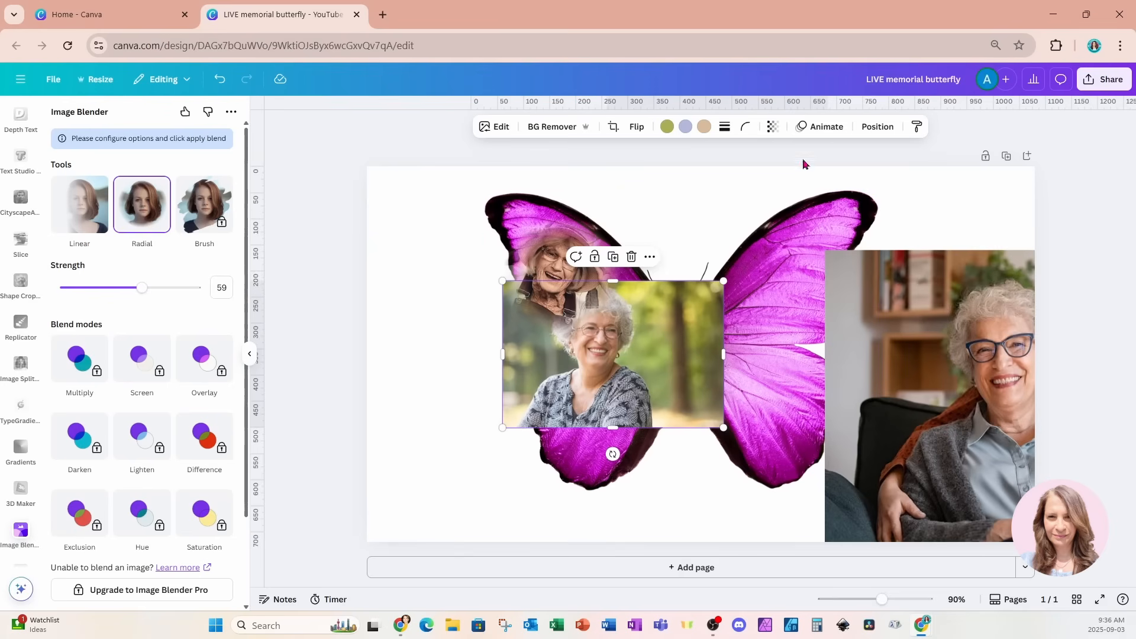
# Reorder the layers so the blended hat portrait sits below the two landscape photos and just above the butterfly
pyautogui.click(879, 127)
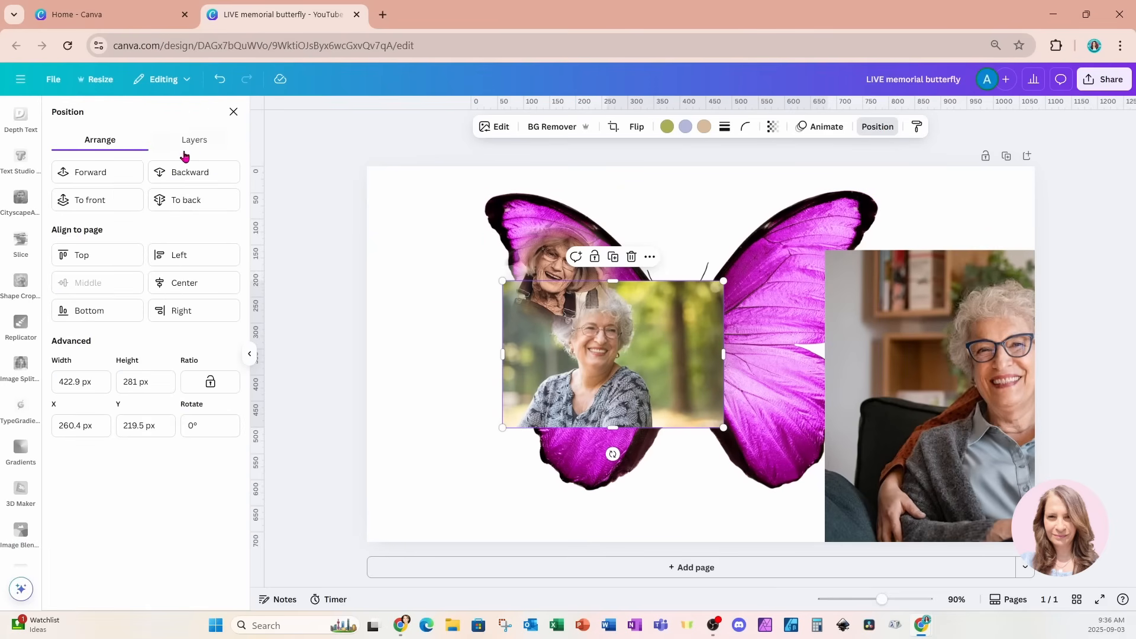
pyautogui.click(188, 142)
pyautogui.moveTo(172, 216); pyautogui.dragTo(169, 304)
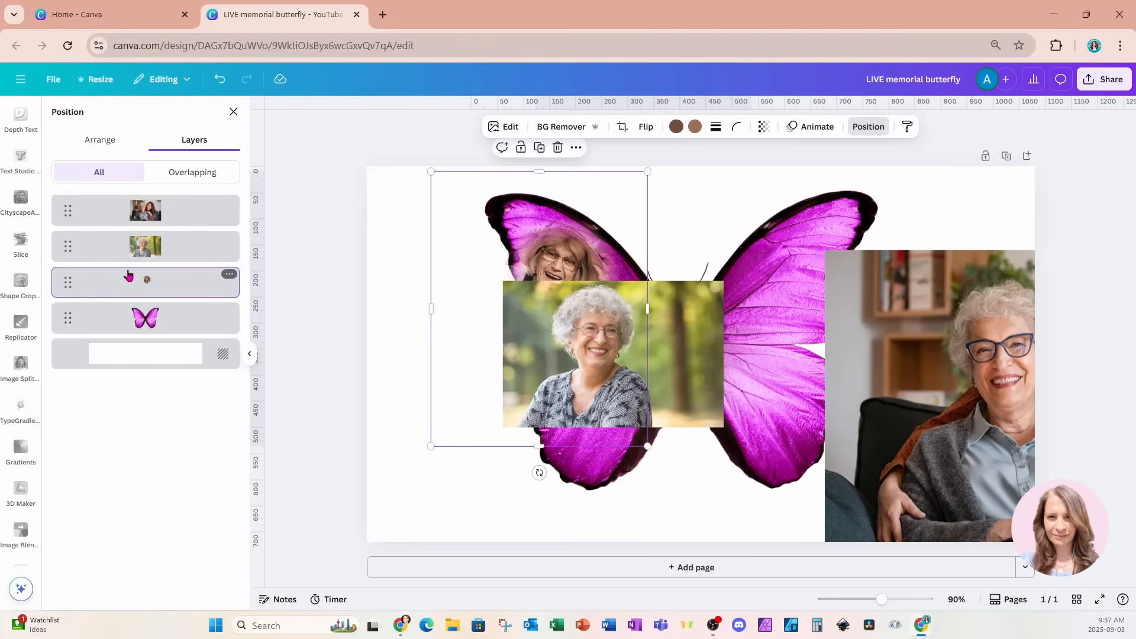
# Reopen Image Blender and start a Radial blend on the outdoor photo of the grey-haired woman
pyautogui.scroll(10, 30, 473)
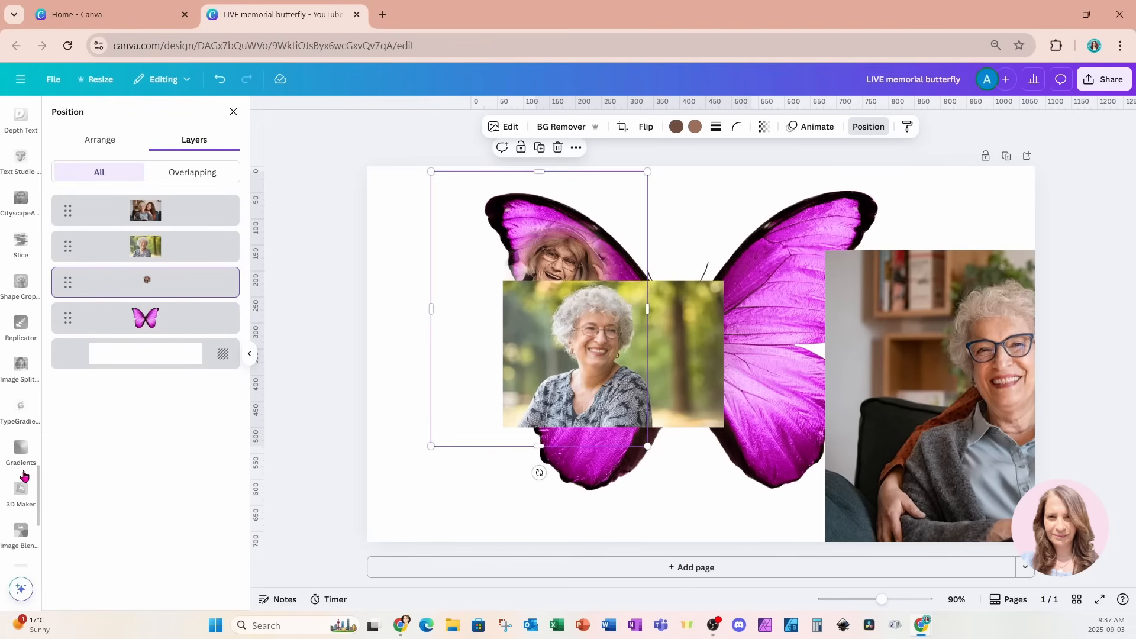
pyautogui.click(21, 424)
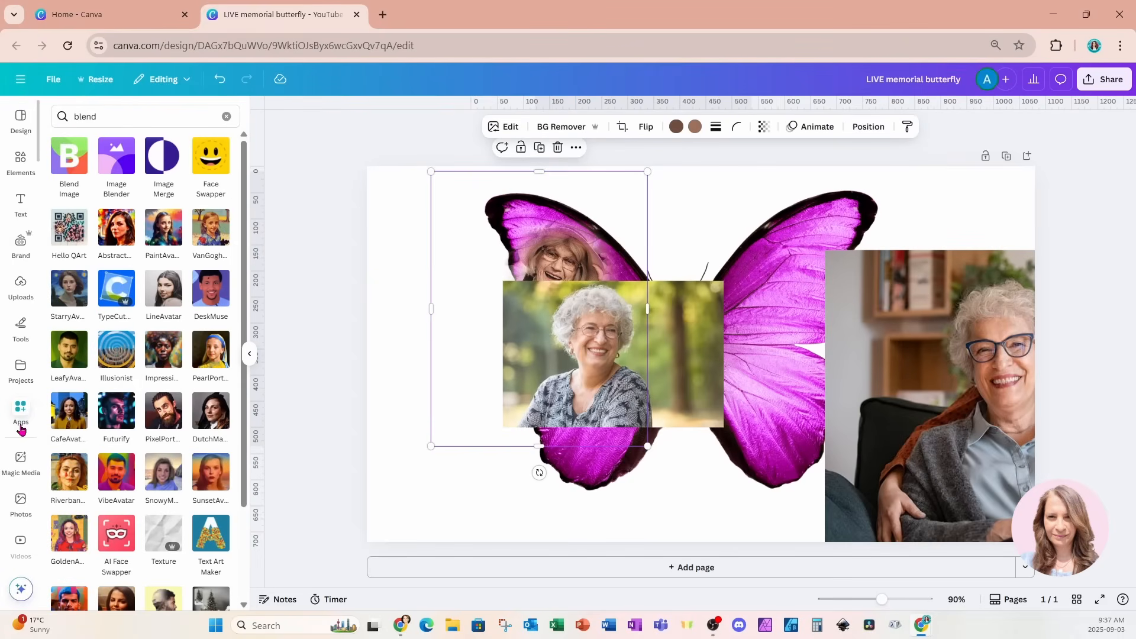
pyautogui.click(121, 156)
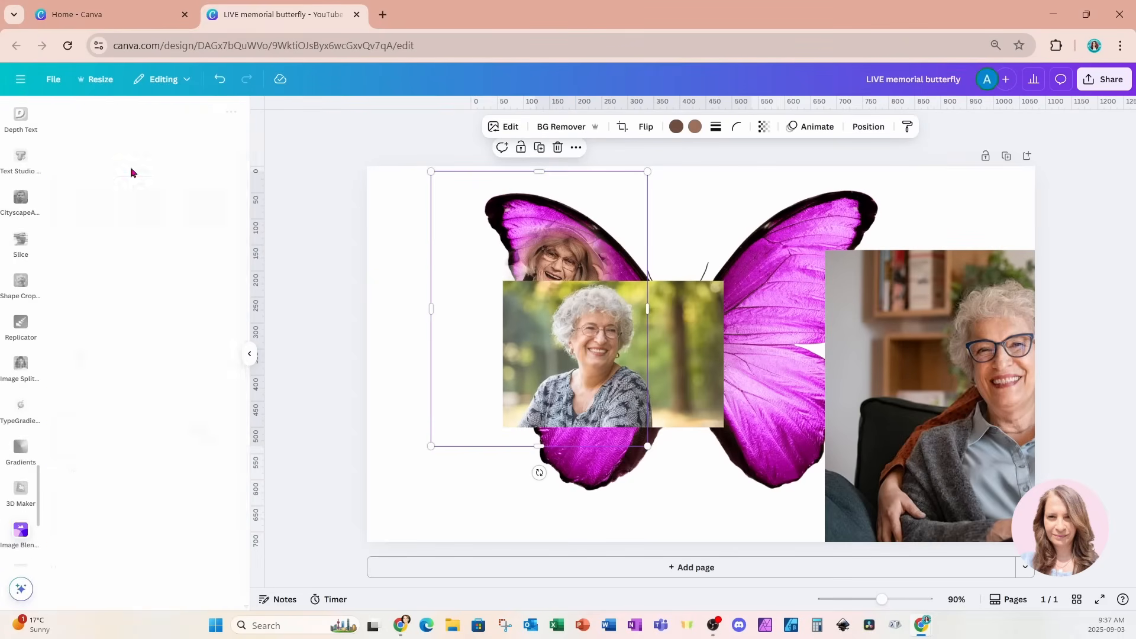
pyautogui.click(687, 344)
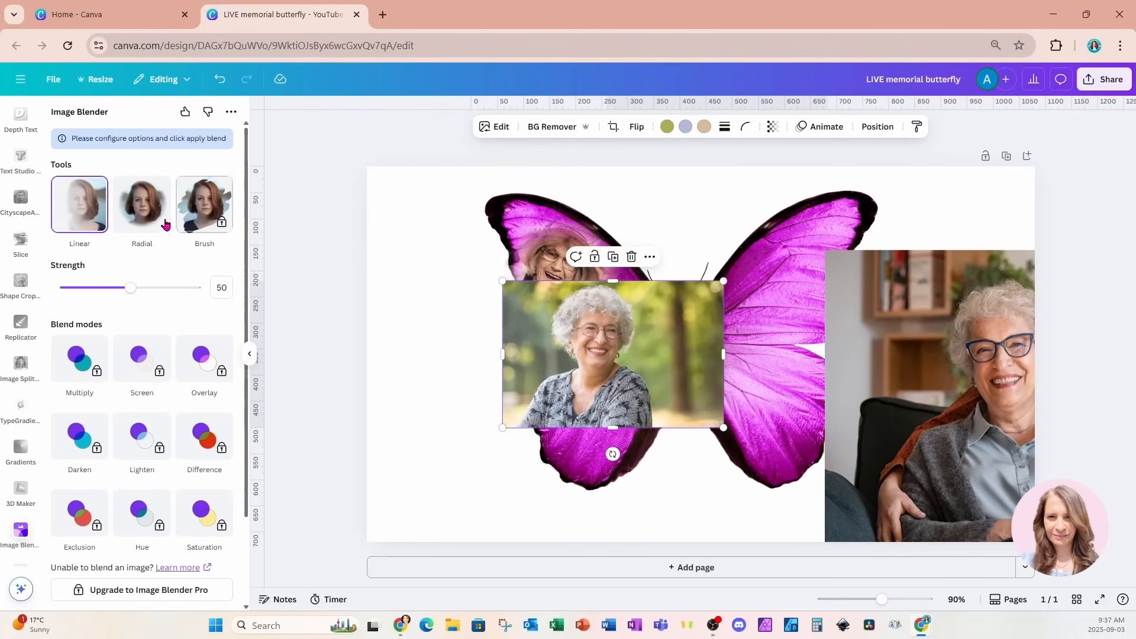
pyautogui.click(135, 216)
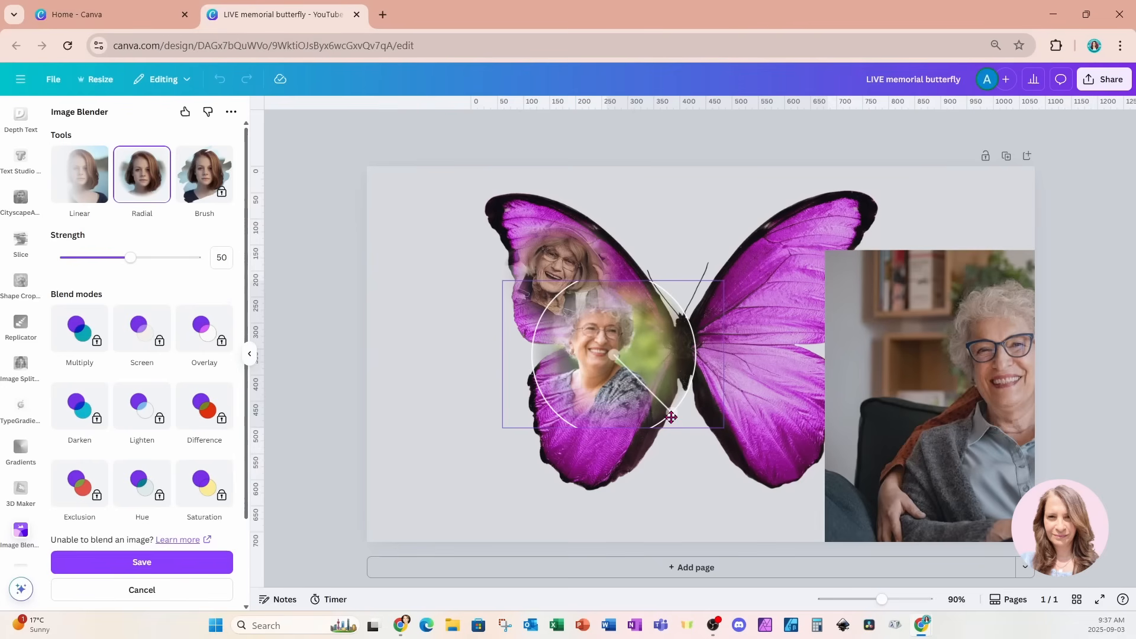
# Shrink the radial circle and shift it to frame the grey-haired woman's face, and save the blend
pyautogui.moveTo(671, 418); pyautogui.dragTo(660, 408)
pyautogui.moveTo(604, 385); pyautogui.dragTo(597, 385)
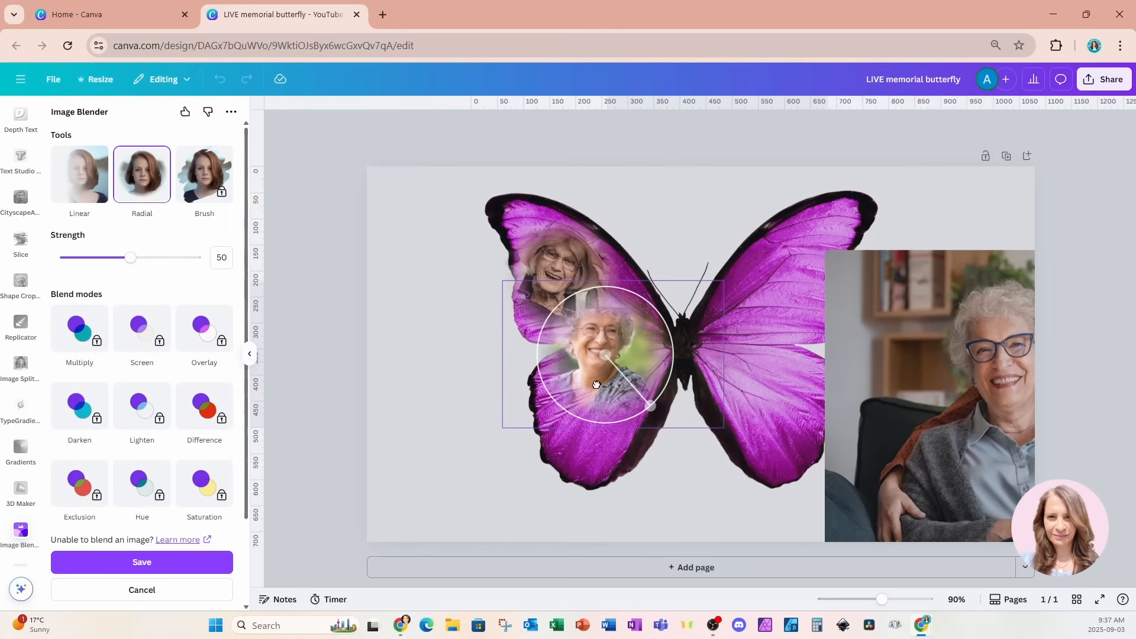
pyautogui.click(220, 562)
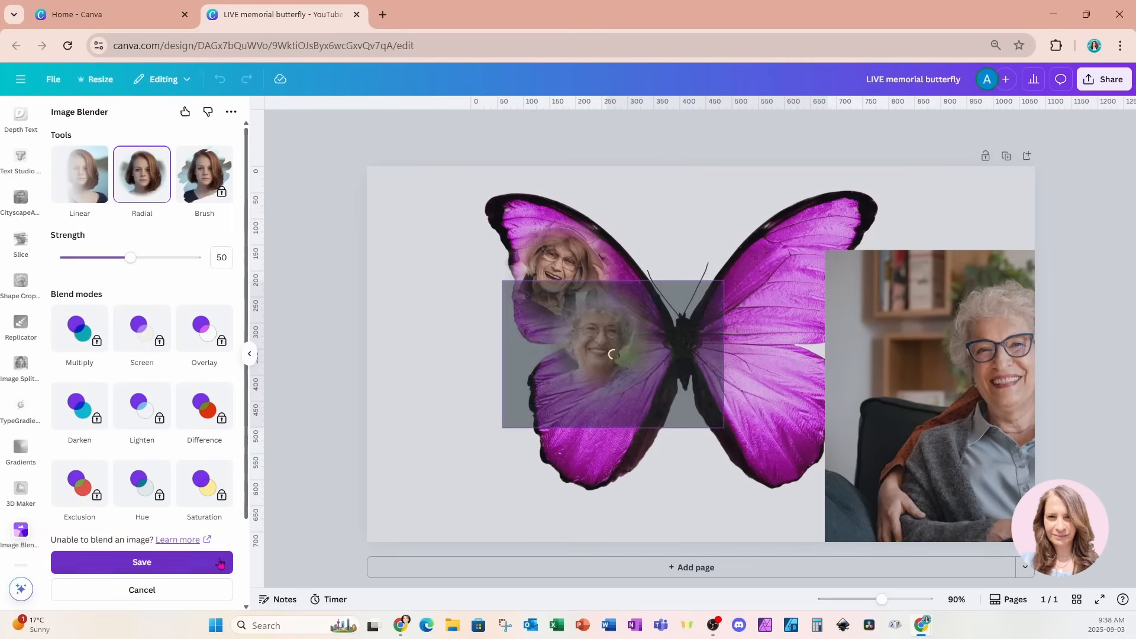
# Shrink the photo of the two women on the sofa and place it over the butterfly's lower left wing
pyautogui.click(945, 462)
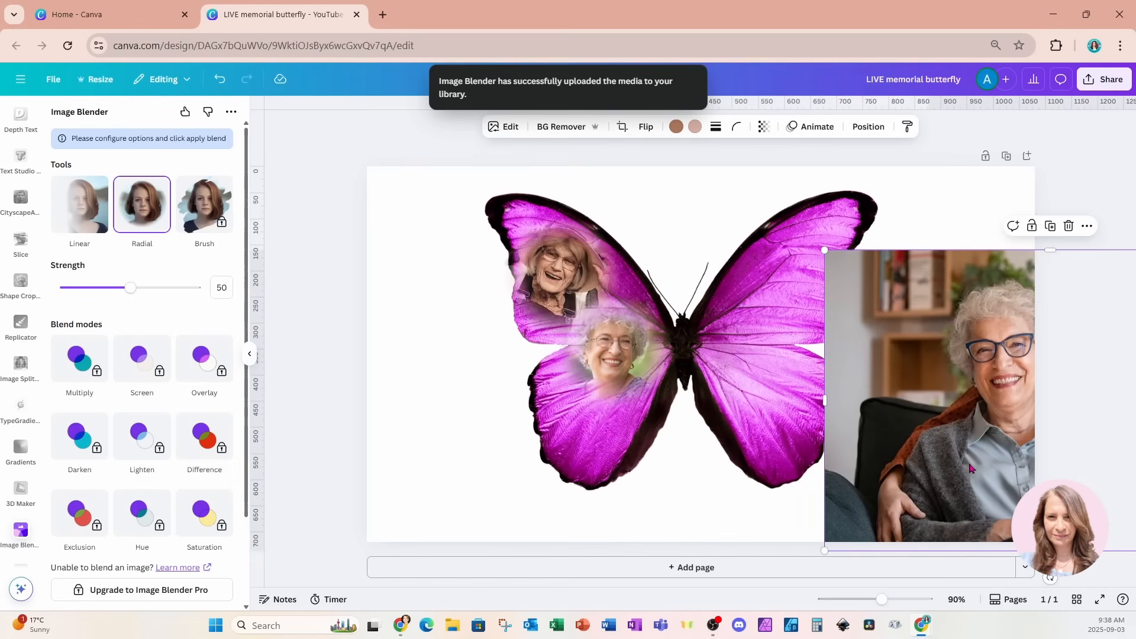
pyautogui.moveTo(971, 468); pyautogui.dragTo(793, 452)
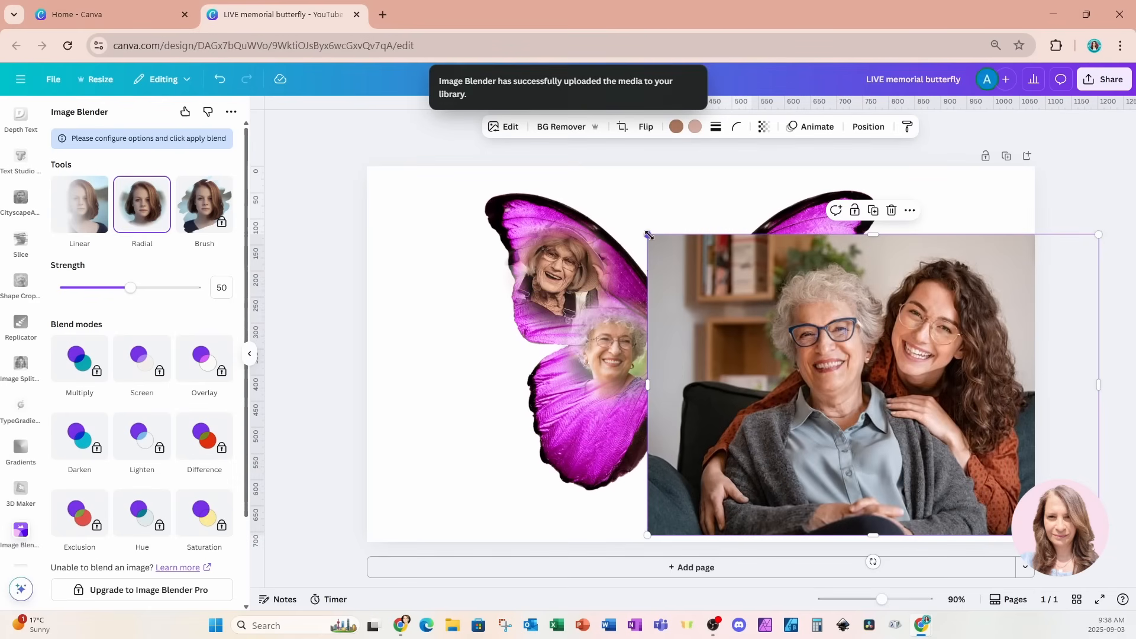
pyautogui.moveTo(648, 240); pyautogui.dragTo(798, 339)
pyautogui.moveTo(881, 470); pyautogui.dragTo(519, 476)
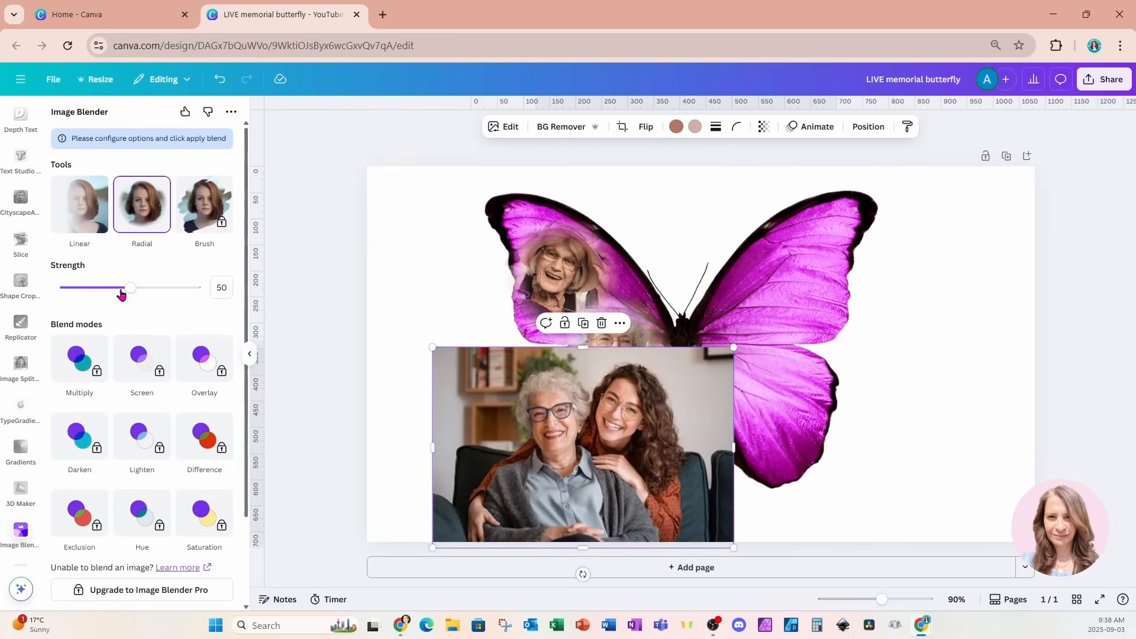
# Apply a Radial blend to the photo of the two women, fit the circle around both faces and save it
pyautogui.click(93, 212)
pyautogui.click(131, 213)
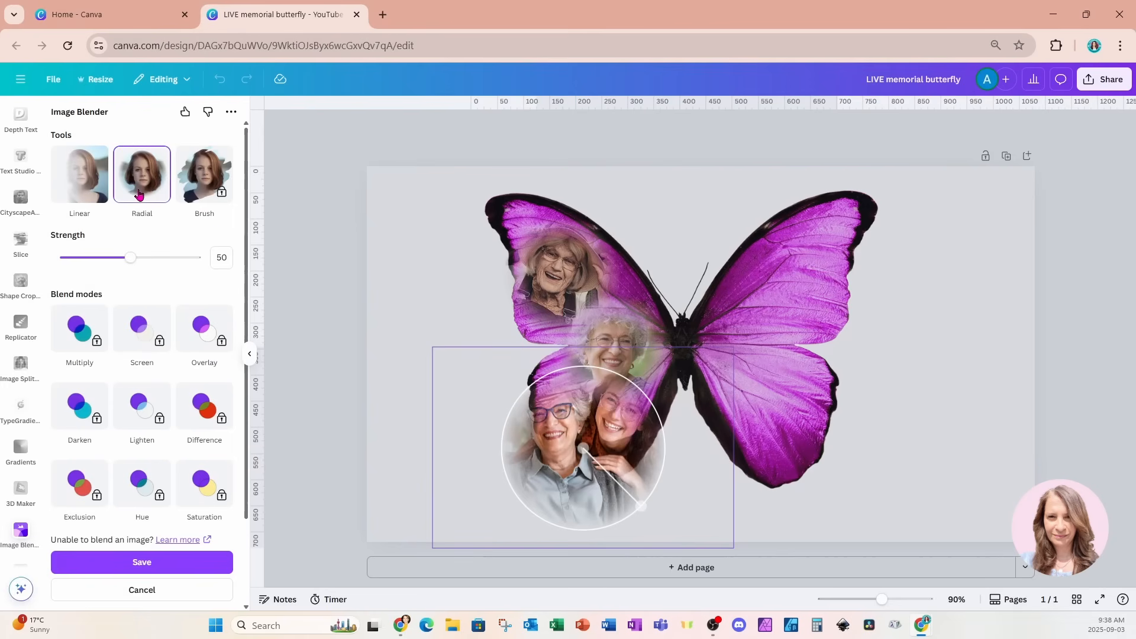
pyautogui.moveTo(623, 504); pyautogui.dragTo(633, 488)
pyautogui.moveTo(596, 478); pyautogui.dragTo(650, 487)
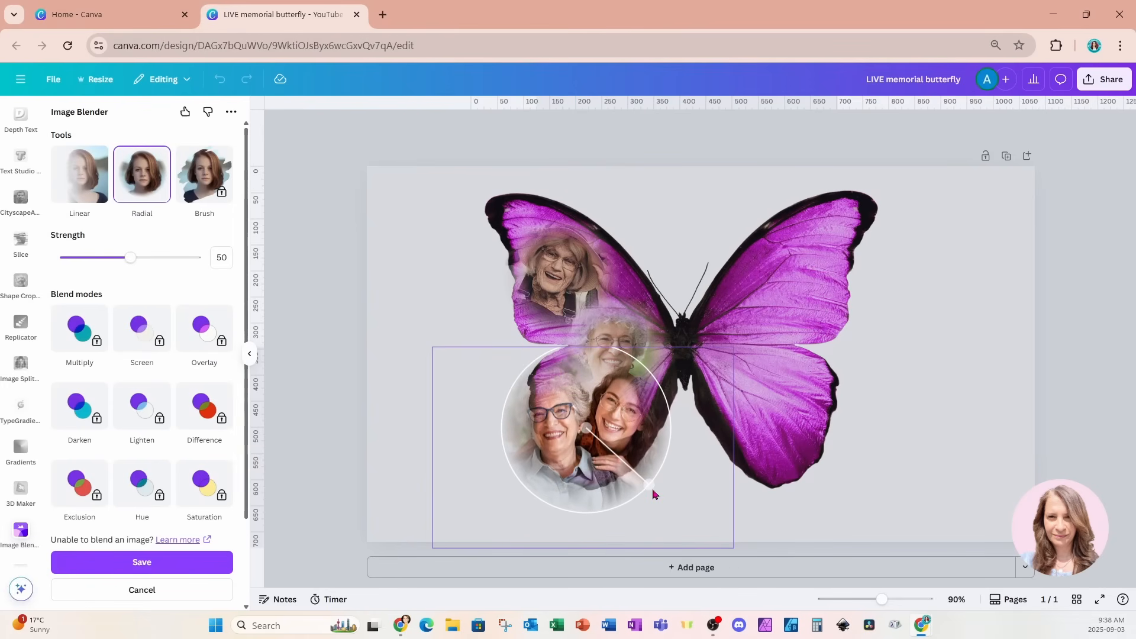
pyautogui.click(182, 564)
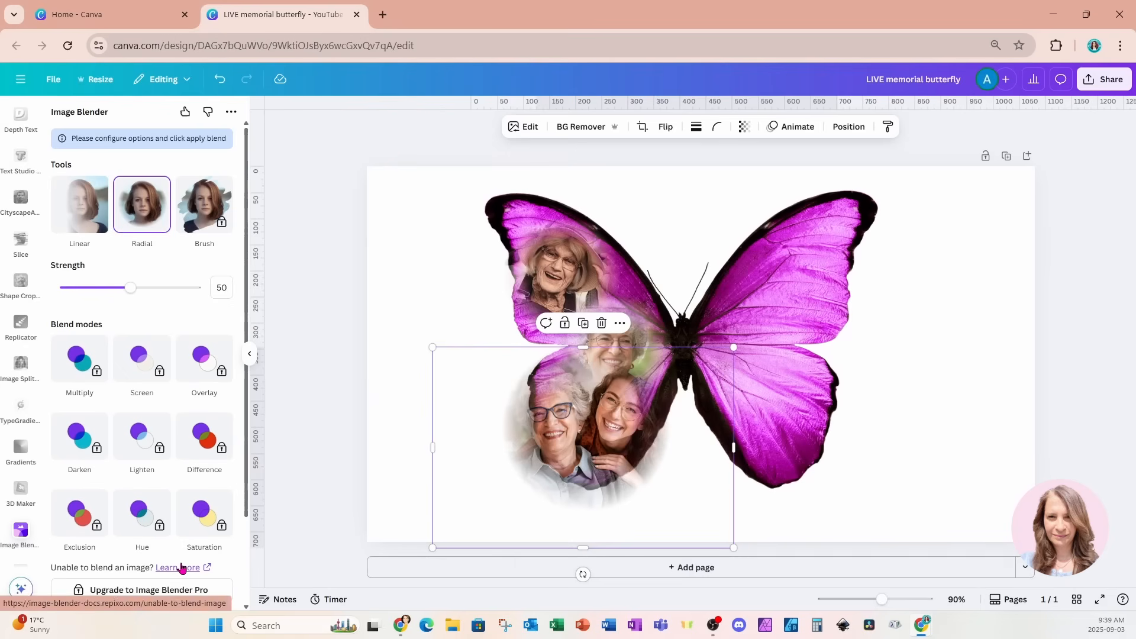
# Shrink the blended photo of the two women and position it inside the butterfly's lower left wing
pyautogui.moveTo(434, 346); pyautogui.dragTo(510, 399)
pyautogui.moveTo(665, 511); pyautogui.dragTo(641, 474)
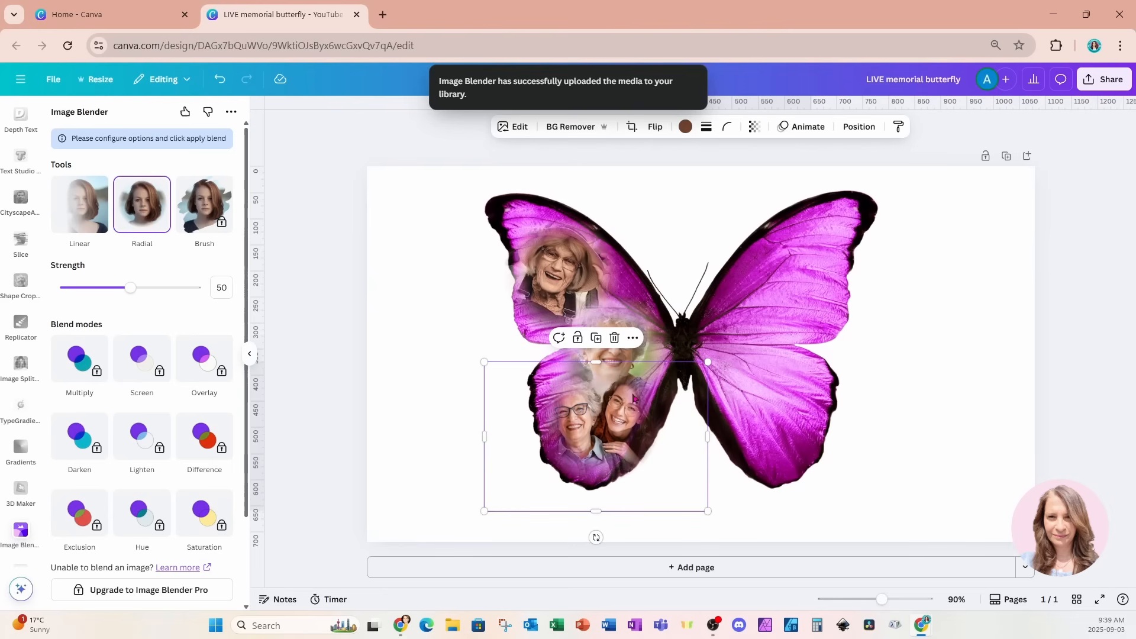
# Nudge the blended photo of the grey-haired woman slightly upward on the butterfly's left wings
pyautogui.click(646, 335)
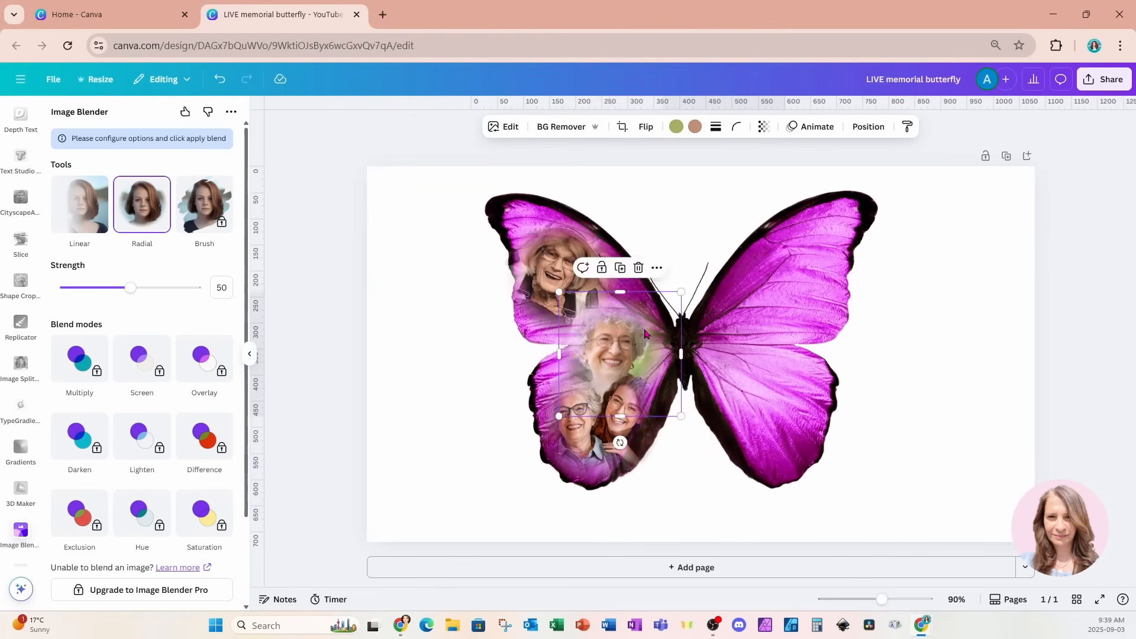
pyautogui.moveTo(646, 334); pyautogui.dragTo(644, 320)
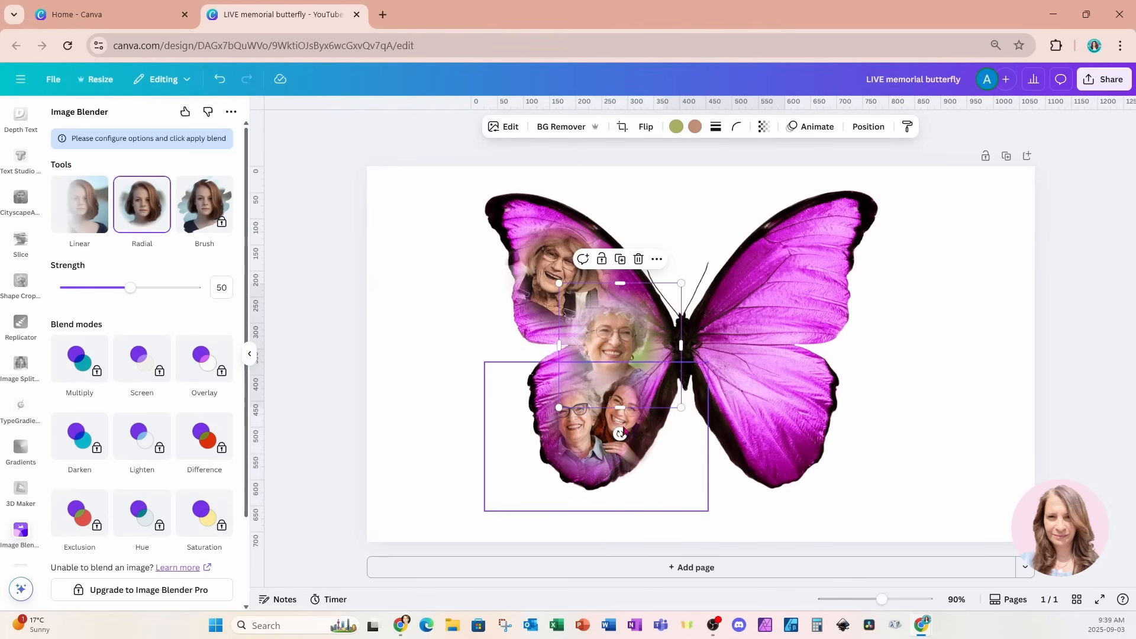
pyautogui.click(926, 338)
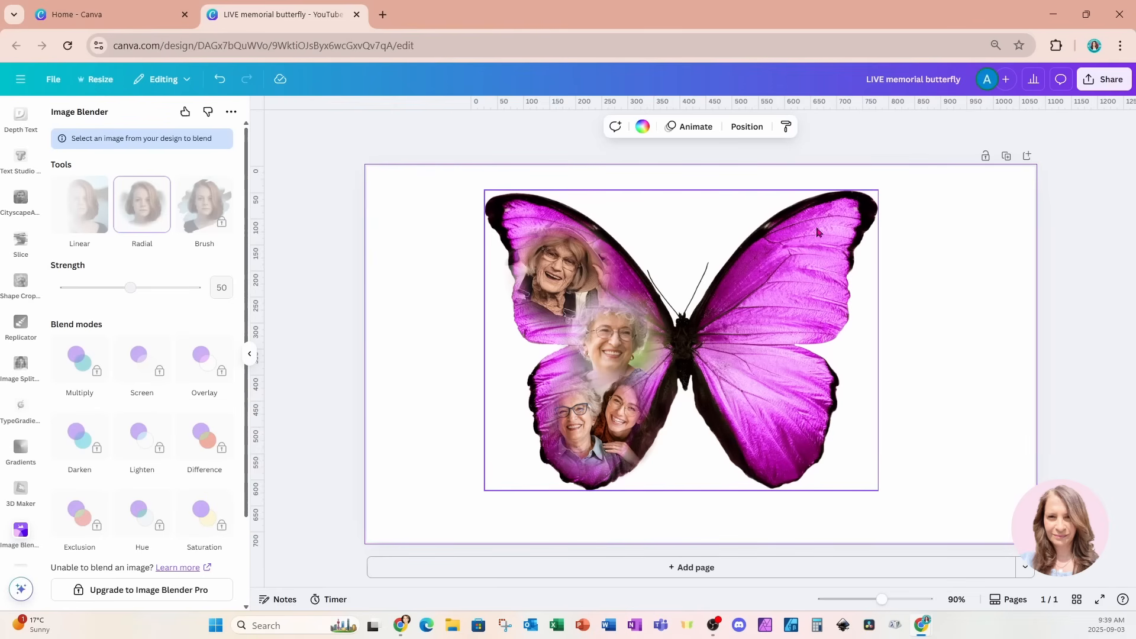
# Add a Sheet page after the butterfly page and collapse the side panel
pyautogui.click(1025, 569)
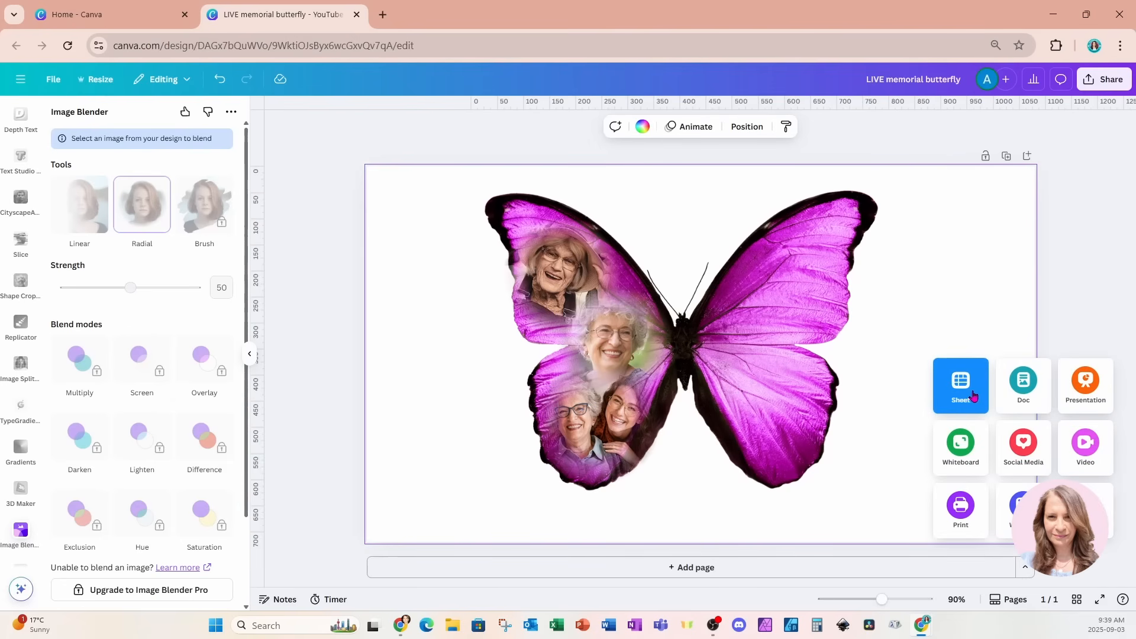
pyautogui.click(967, 394)
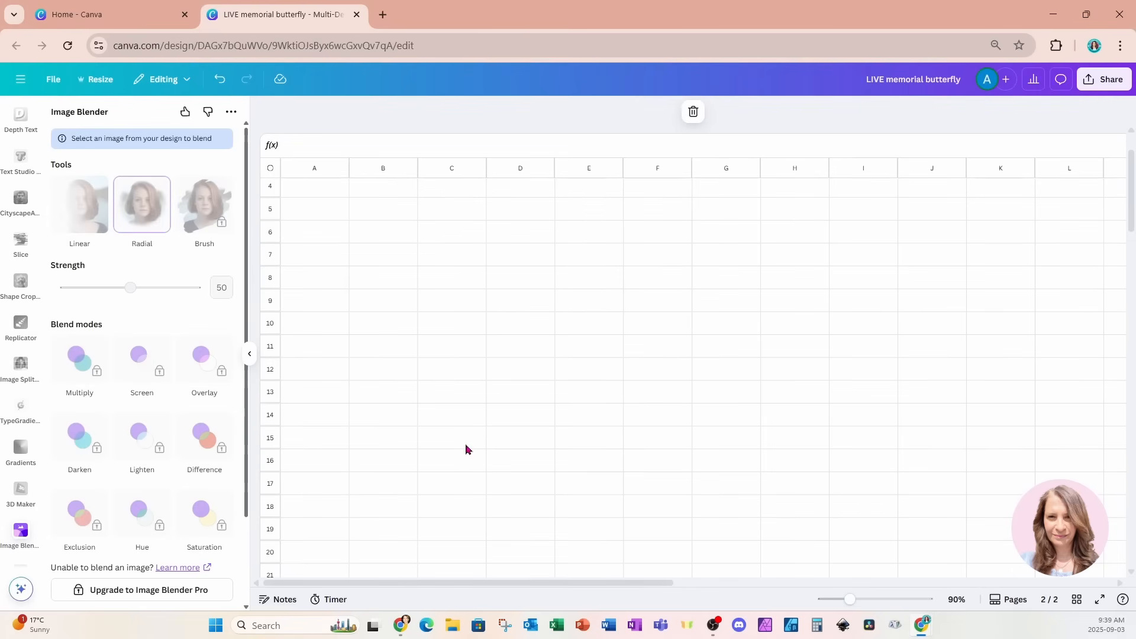
pyautogui.click(249, 358)
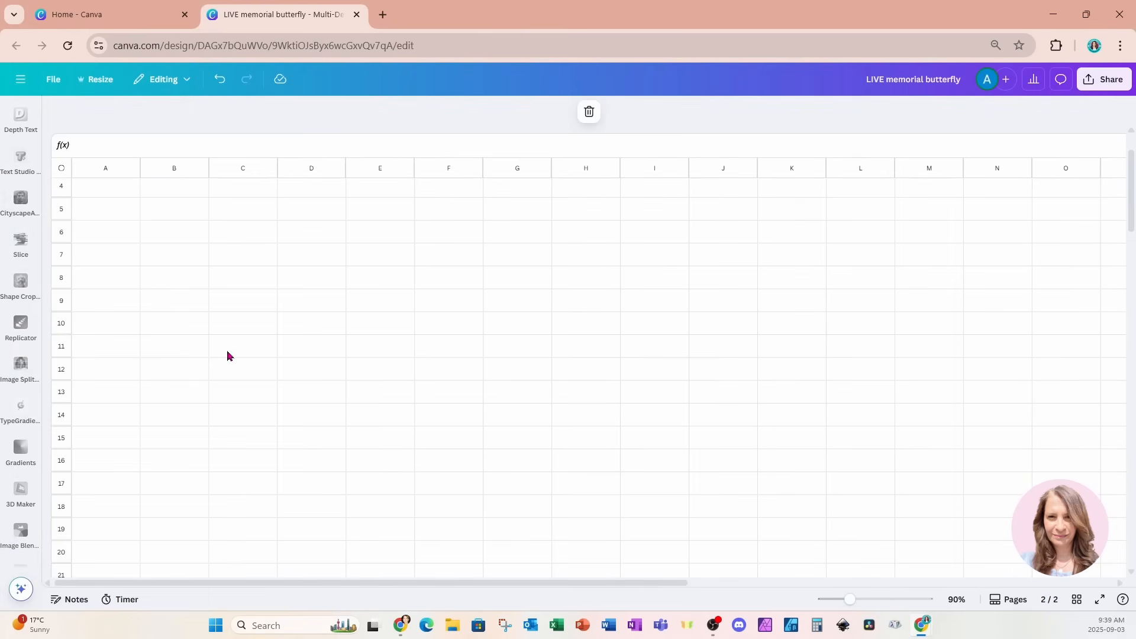
# Enter LOVE OF MY LIFE, MOTHER, DAUGHTER, SISTER and COMPANION down column A from cell A4
pyautogui.click(95, 196)
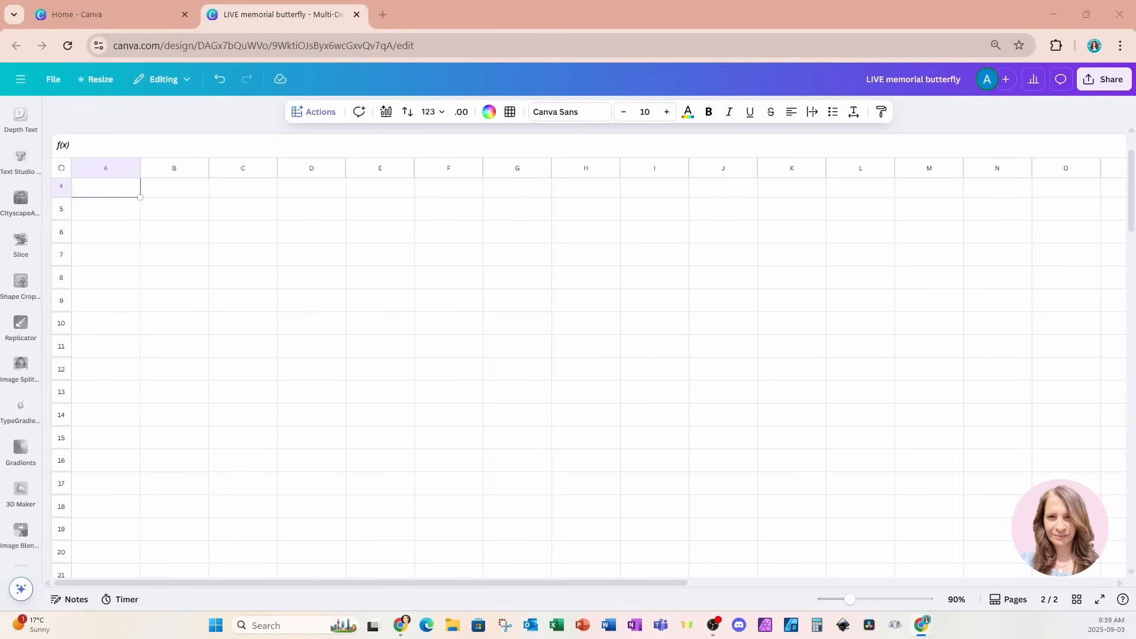
pyautogui.click(125, 189)
pyautogui.write('LOVE OF MY LIFE')
pyautogui.press('Return')
pyautogui.write('MOTHER')
pyautogui.press('Return')
pyautogui.write('DAUGHTER')
pyautogui.press('Return')
pyautogui.write('SISTER')
pyautogui.press('Return')
pyautogui.write('COMPA')
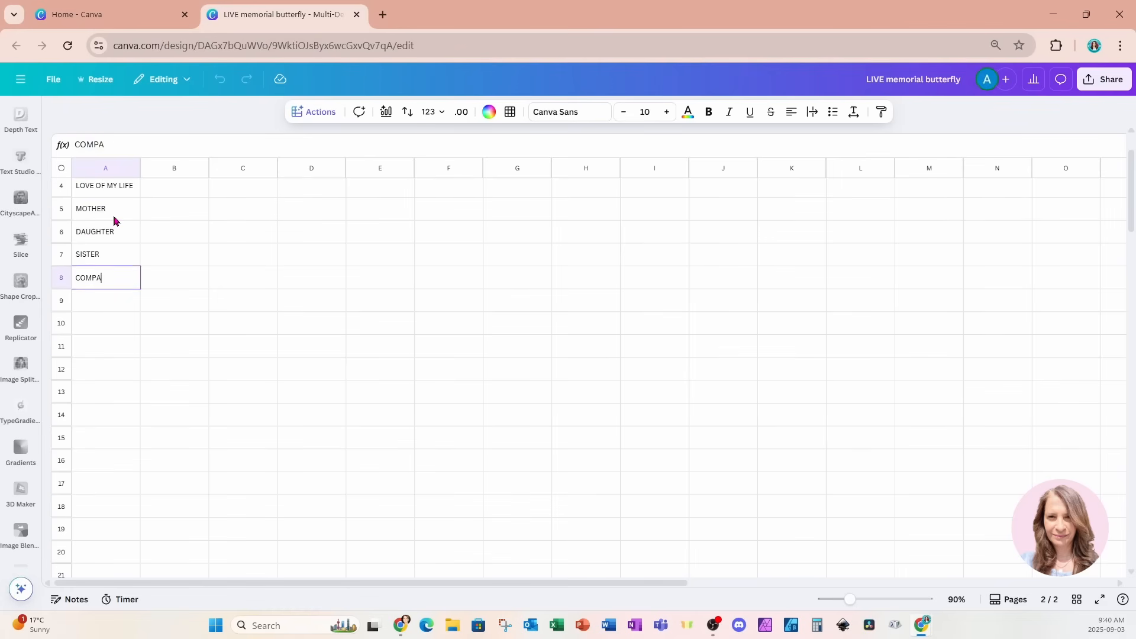
pyautogui.write('NION')
pyautogui.press('Return')
# Continue the list in A9 to A11 with BEST FRIEND, PARTNER and SOULMATE
pyautogui.write('BEST FRIEND')
pyautogui.press('Return')
pyautogui.write('PARTNER')
pyautogui.press('Return')
pyautogui.write('SOULMATE')
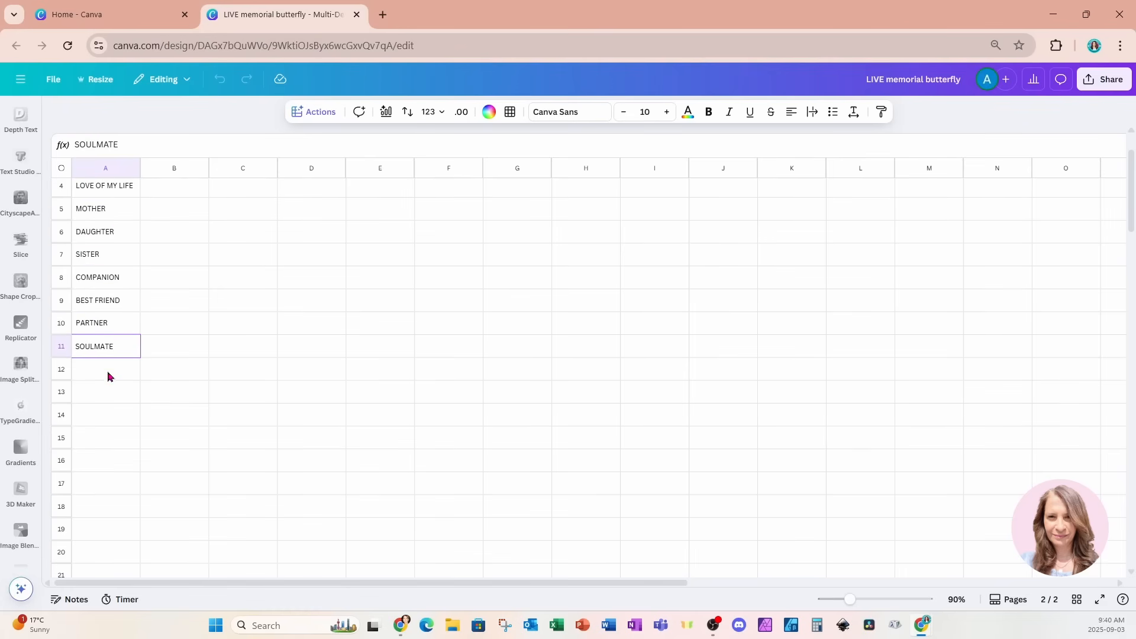
pyautogui.press('Escape')
# Use Fill empty cells on A12 to A23 to generate more words for the list and insert them
pyautogui.click(104, 374)
pyautogui.moveTo(102, 387); pyautogui.dragTo(113, 567)
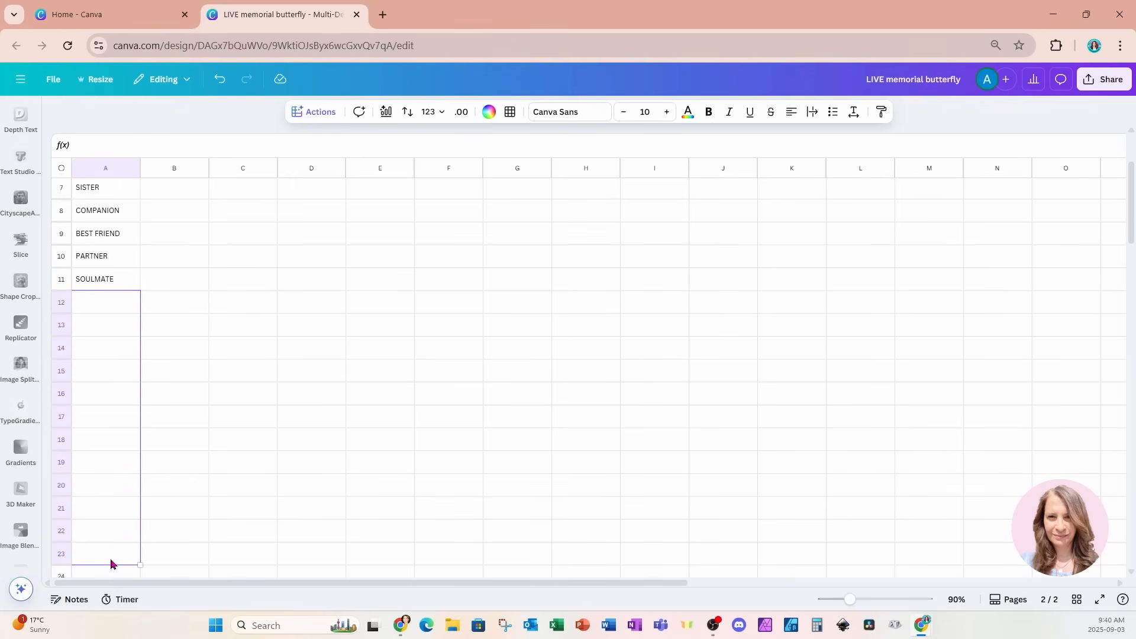
pyautogui.click(315, 113)
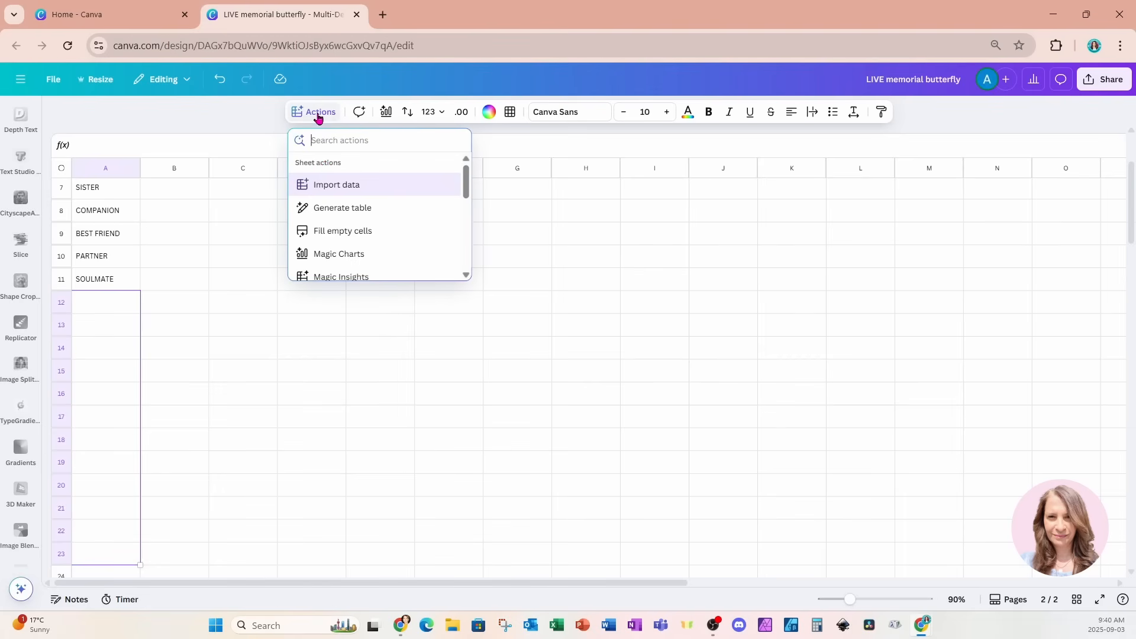
pyautogui.click(308, 232)
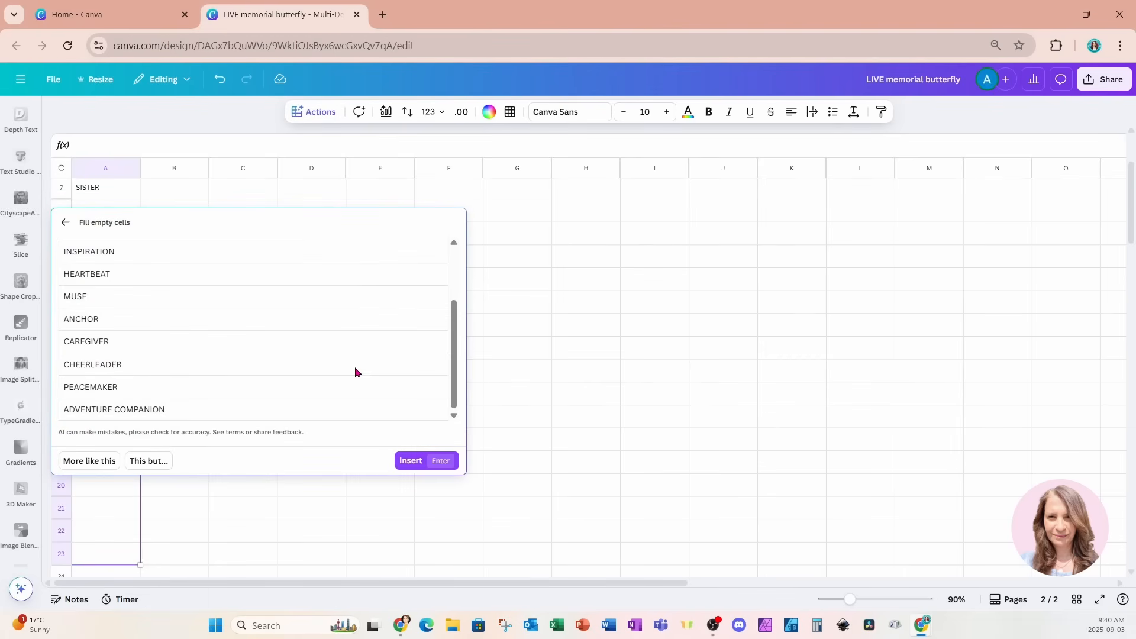
pyautogui.click(408, 461)
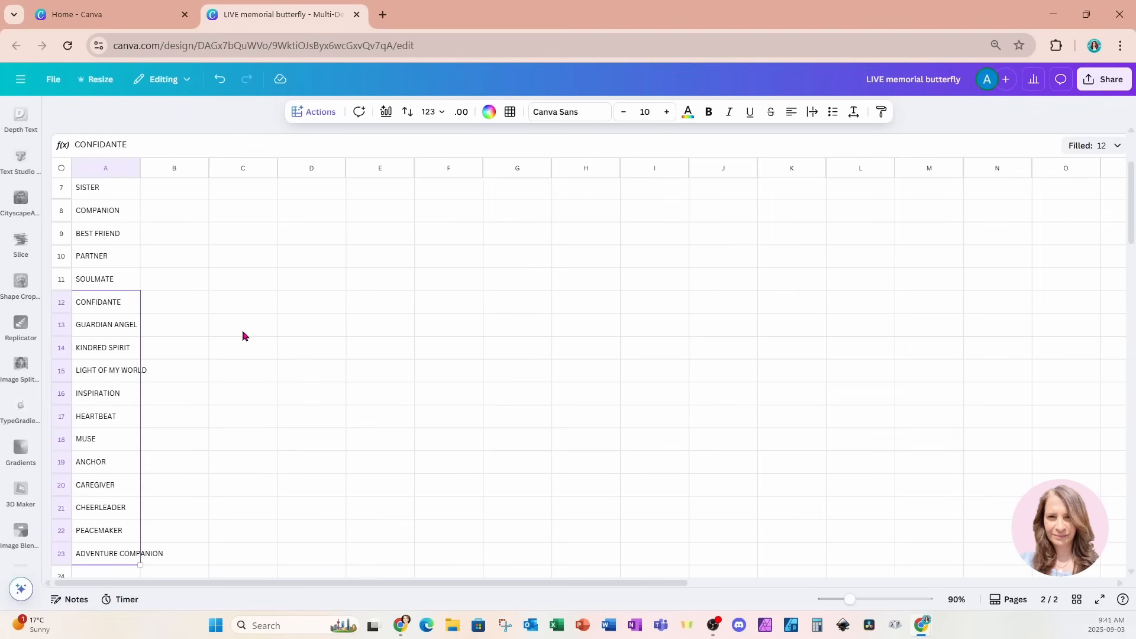
pyautogui.scroll(3, 386, 349)
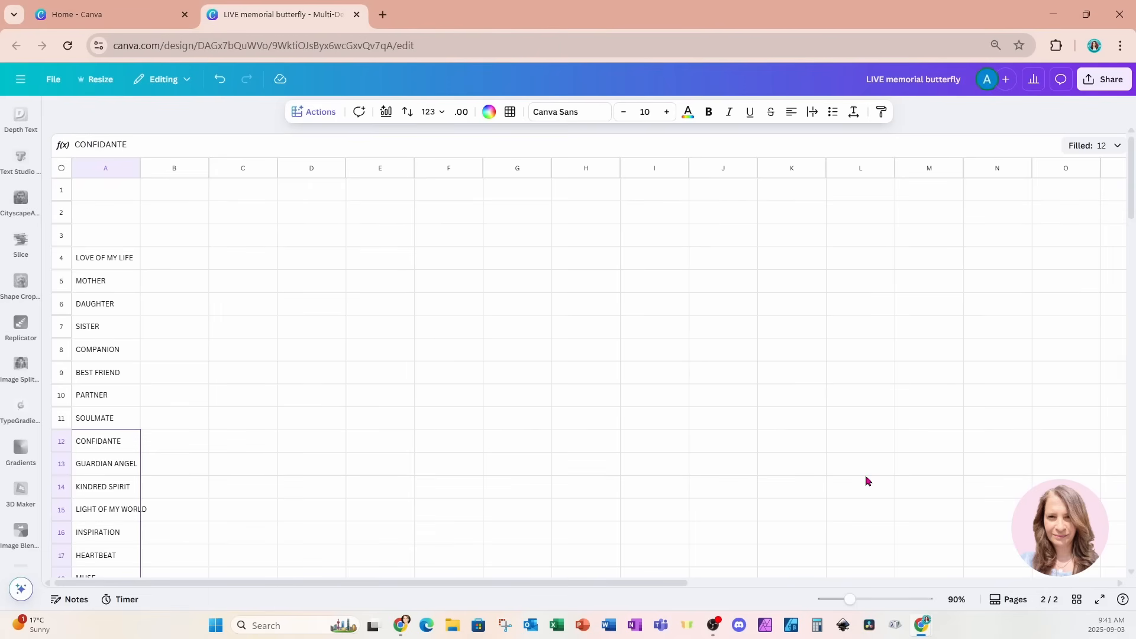
# Return to the butterfly page and add a heading text box, placing it over the upper right wing
pyautogui.click(996, 602)
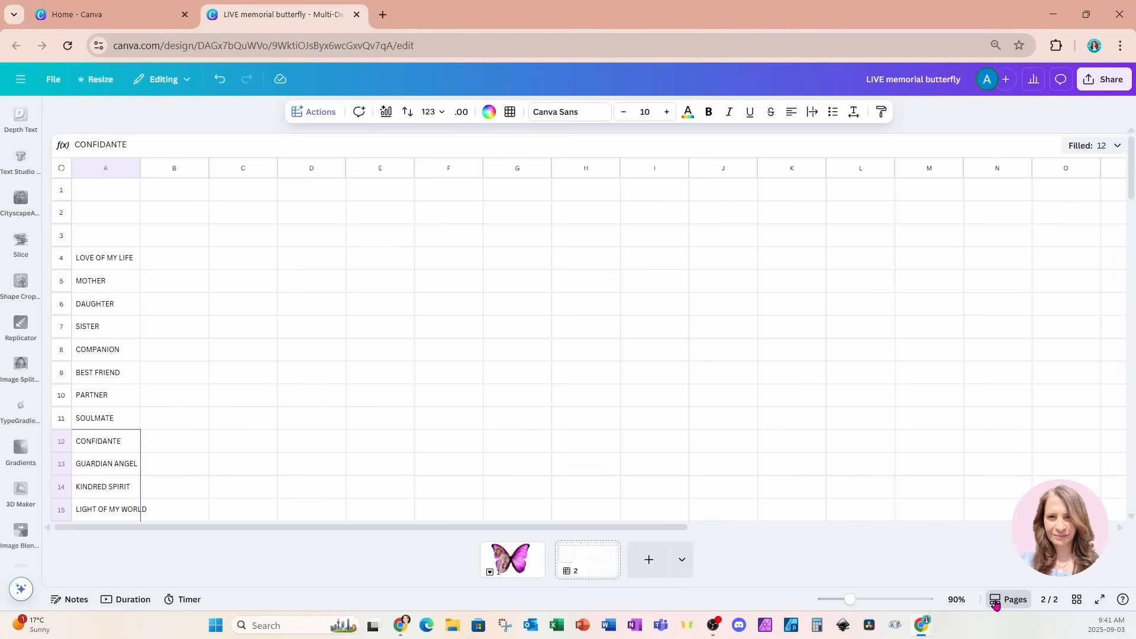
pyautogui.click(513, 565)
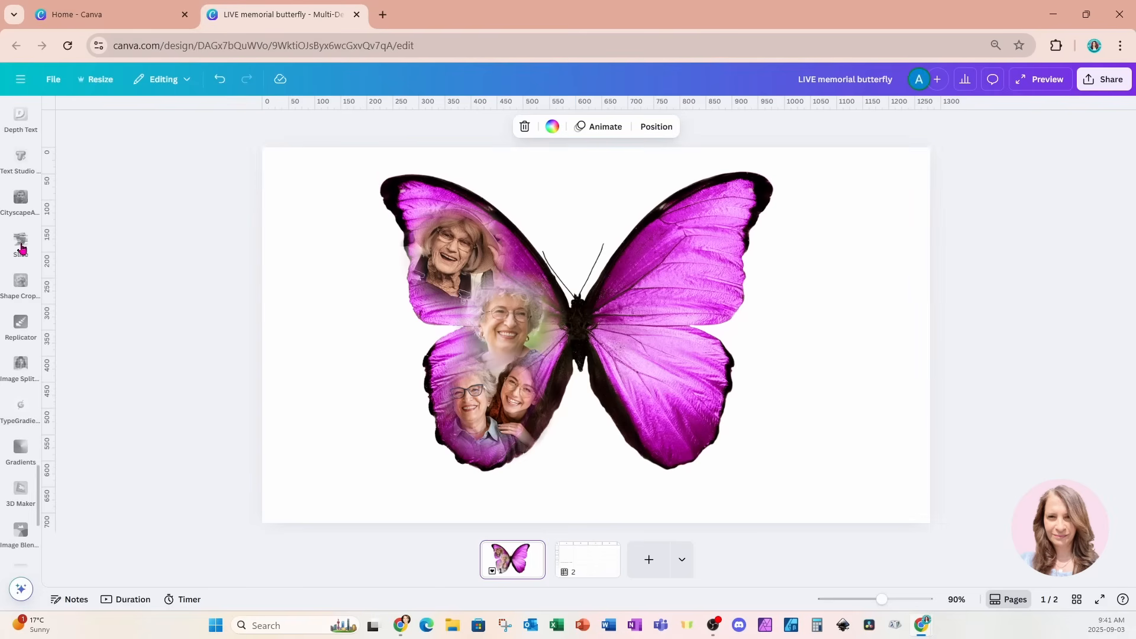
pyautogui.scroll(-10, 20, 249)
pyautogui.scroll(10, 20, 249)
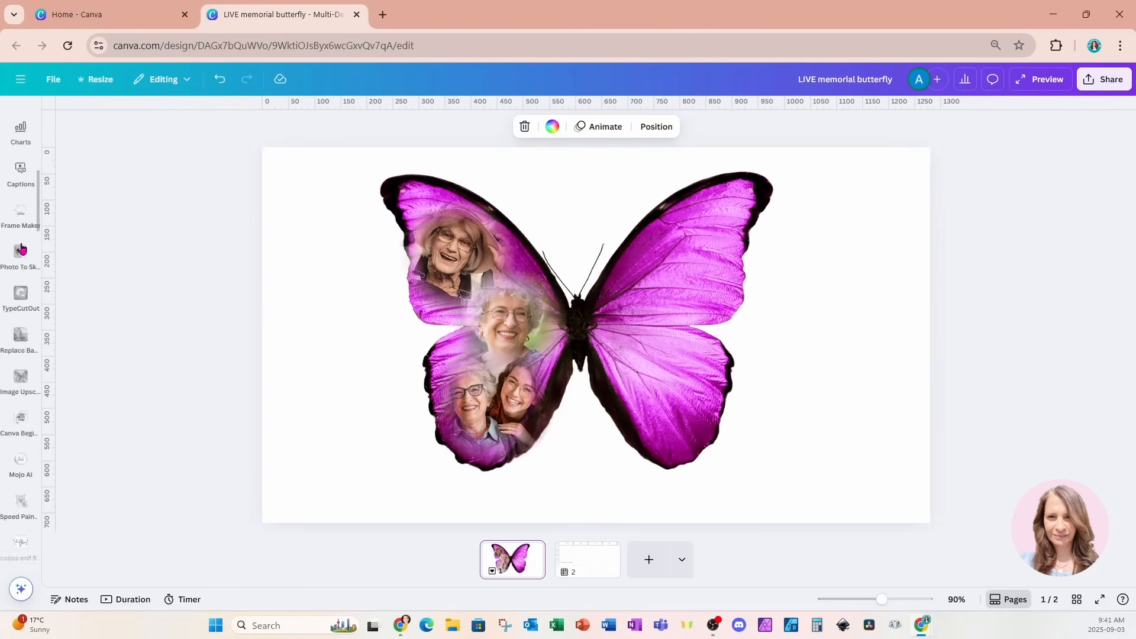
pyautogui.click(24, 210)
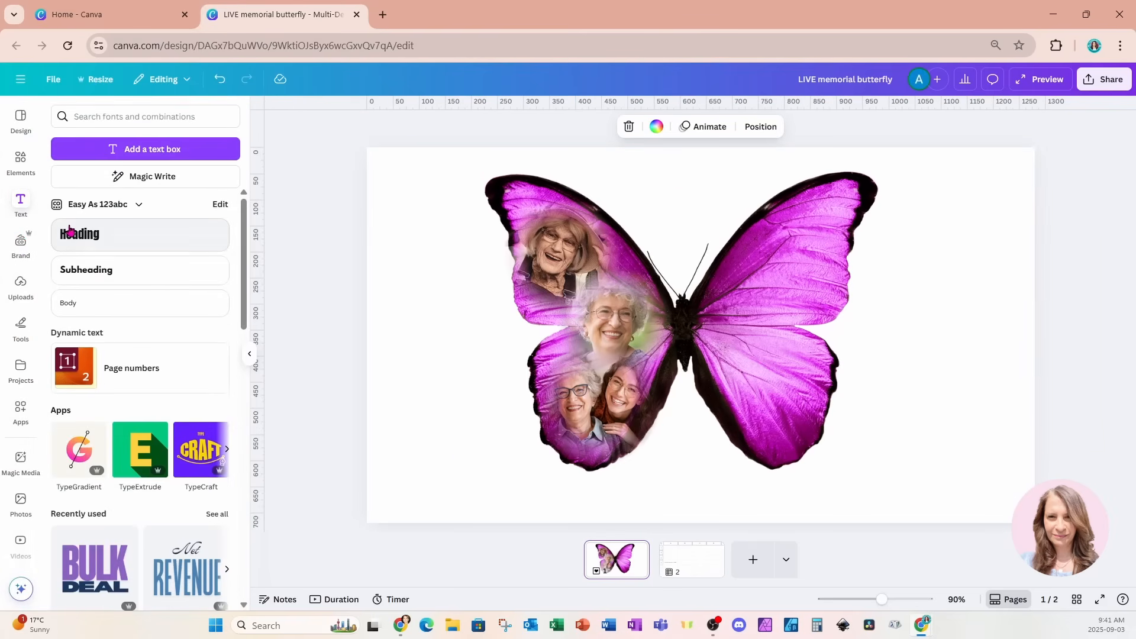
pyautogui.click(88, 234)
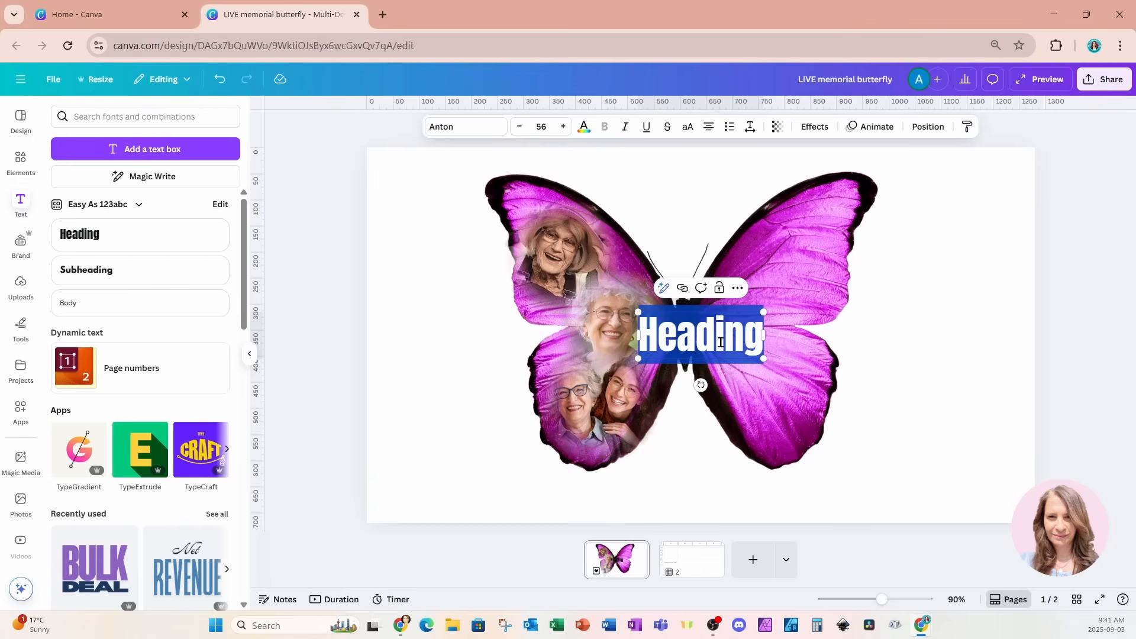
pyautogui.click(905, 244)
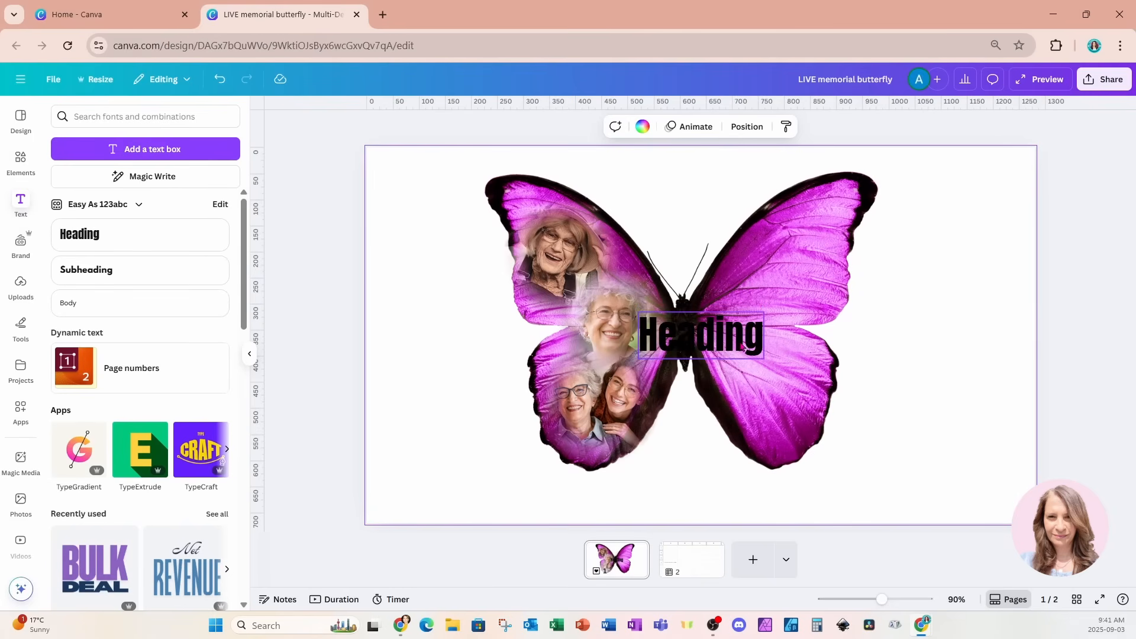
pyautogui.moveTo(743, 348); pyautogui.dragTo(885, 265)
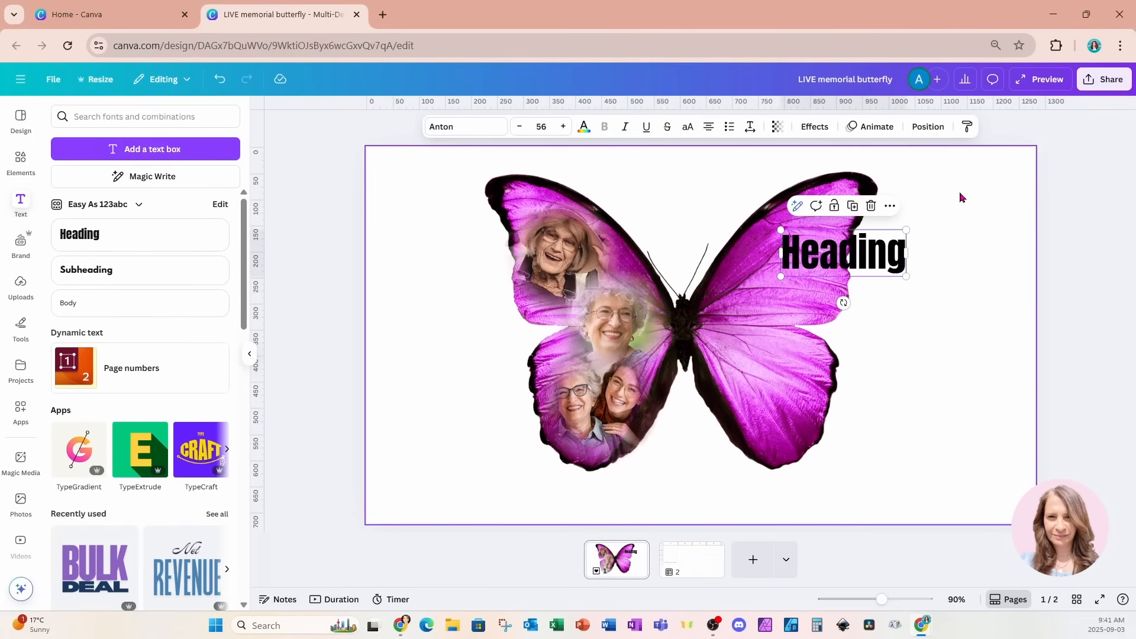
# Change the butterfly page's background colour to grey
pyautogui.click(961, 197)
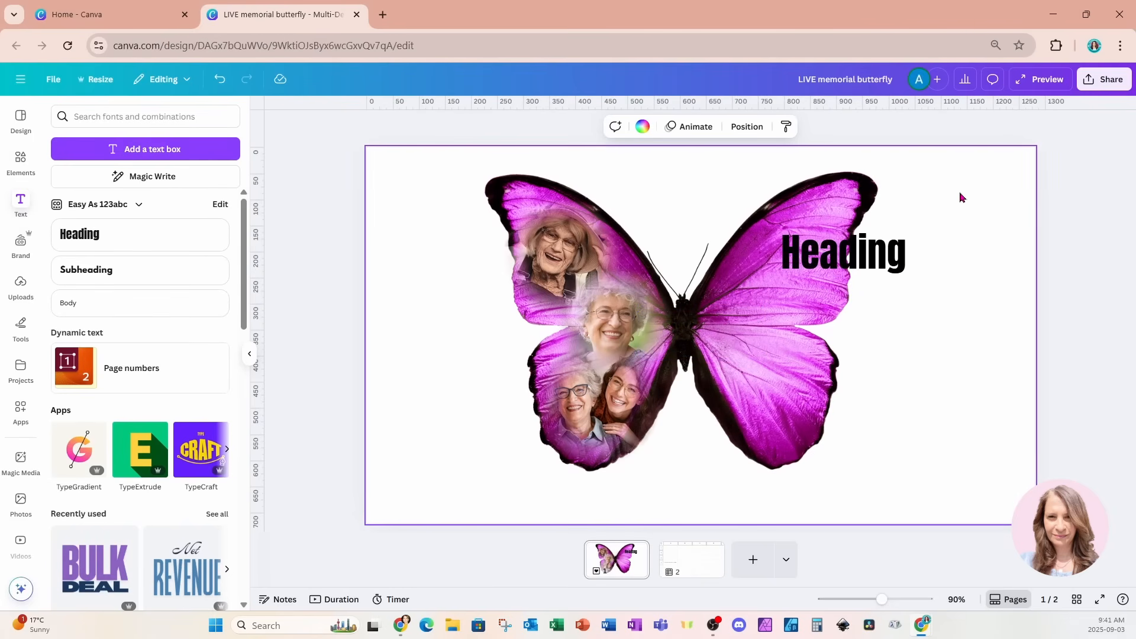
pyautogui.click(643, 126)
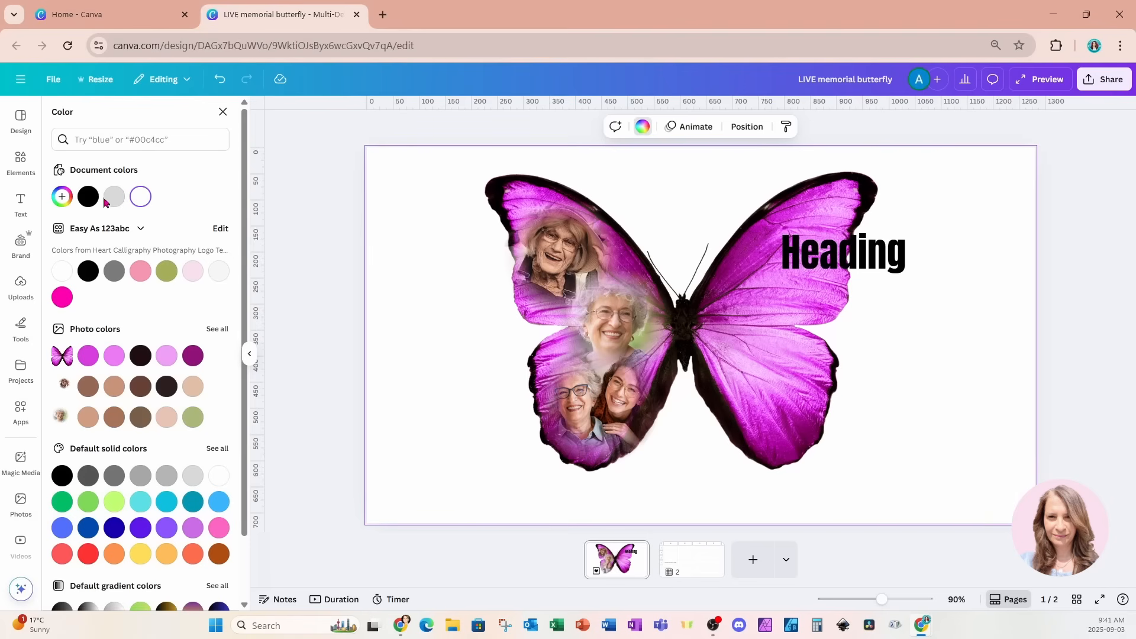
pyautogui.click(120, 279)
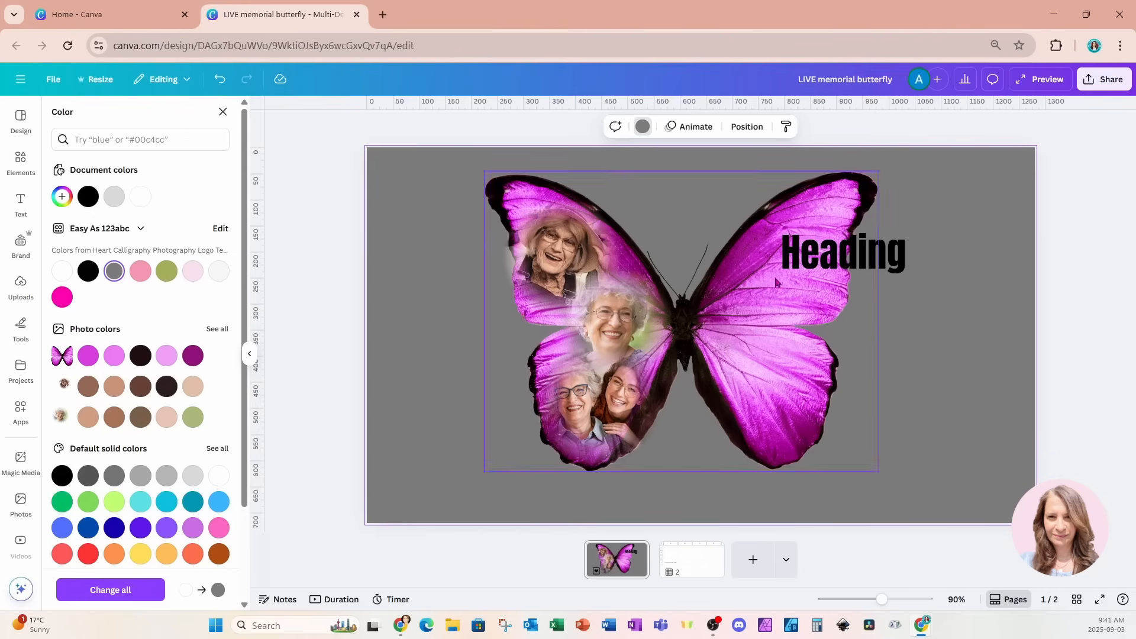
# Move the heading beside the butterfly, replace its text with LOVE OF MY LIFE and widen the box to fit one line
pyautogui.moveTo(871, 253); pyautogui.dragTo(956, 322)
pyautogui.doubleClick(954, 322)
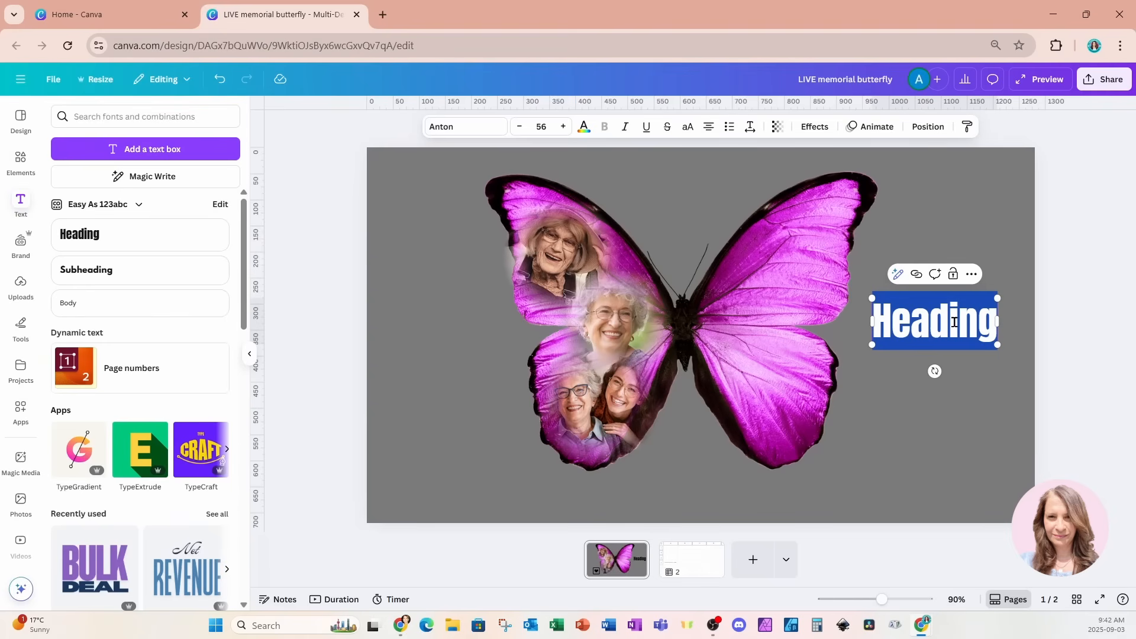
pyautogui.write('LO')
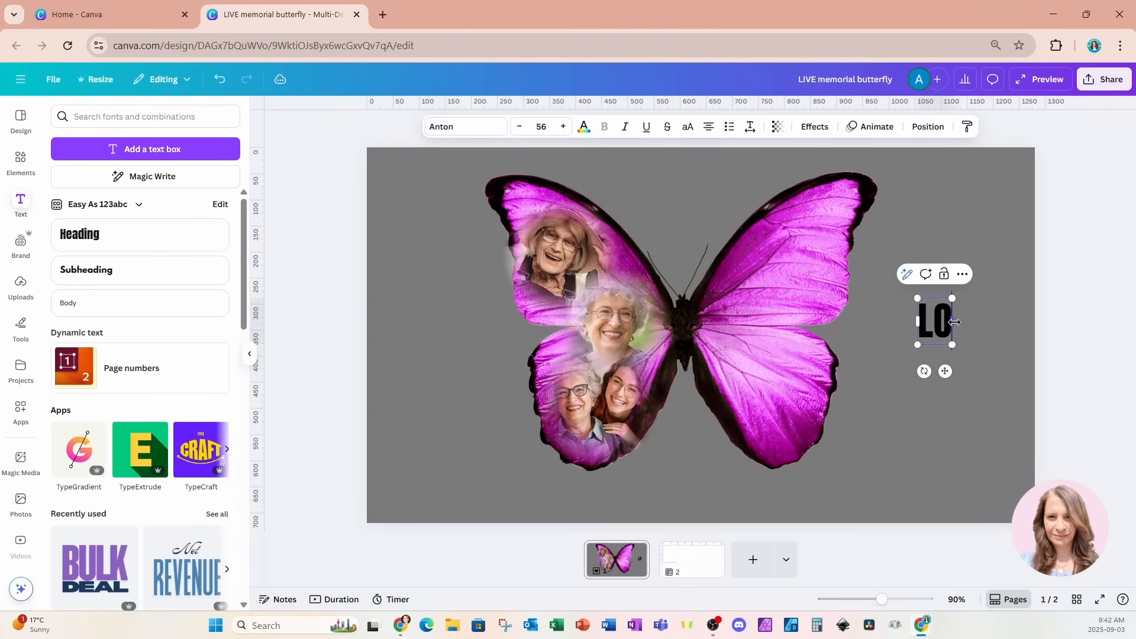
pyautogui.write('VE OF MY LIFE')
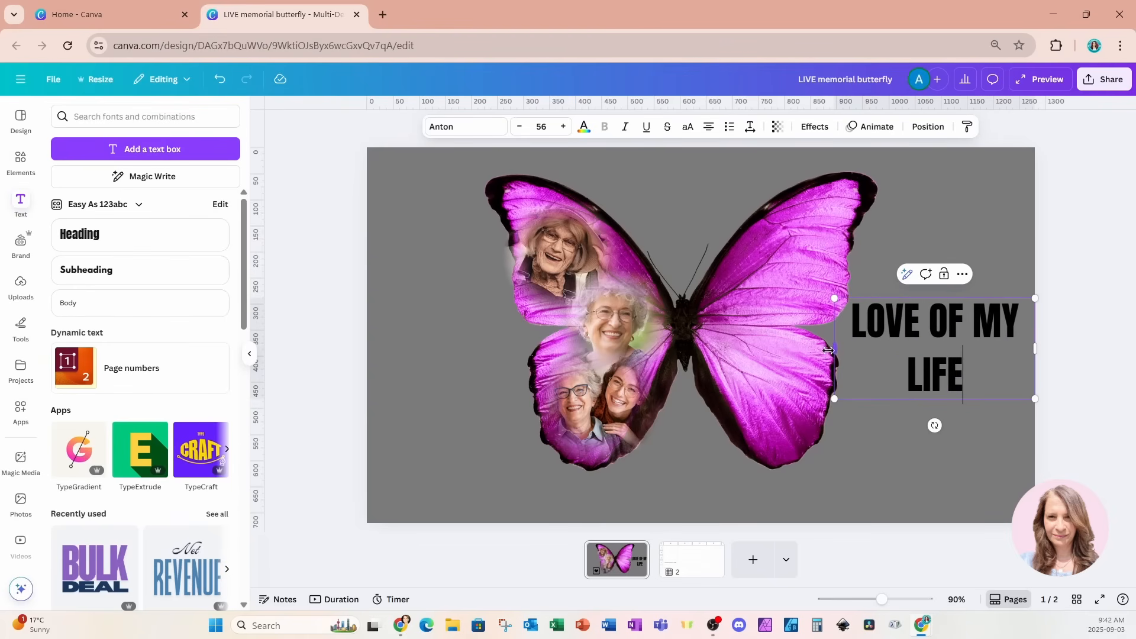
pyautogui.moveTo(835, 349); pyautogui.dragTo(780, 355)
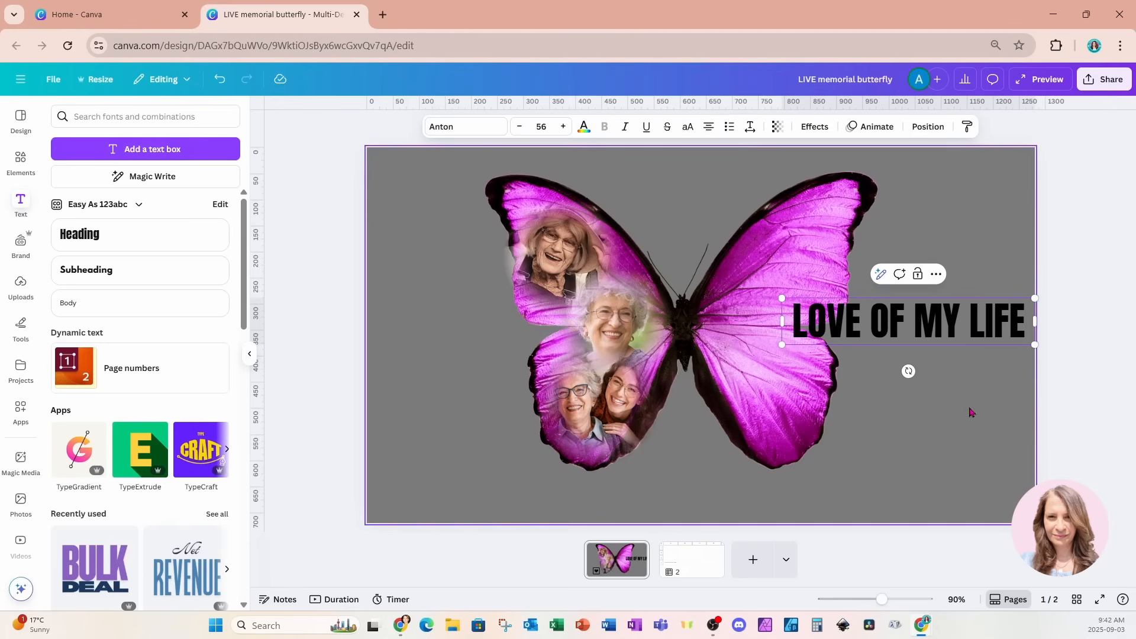
# Centre the LOVE OF MY LIFE text across the middle of the butterfly
pyautogui.click(978, 348)
pyautogui.moveTo(980, 321); pyautogui.dragTo(752, 326)
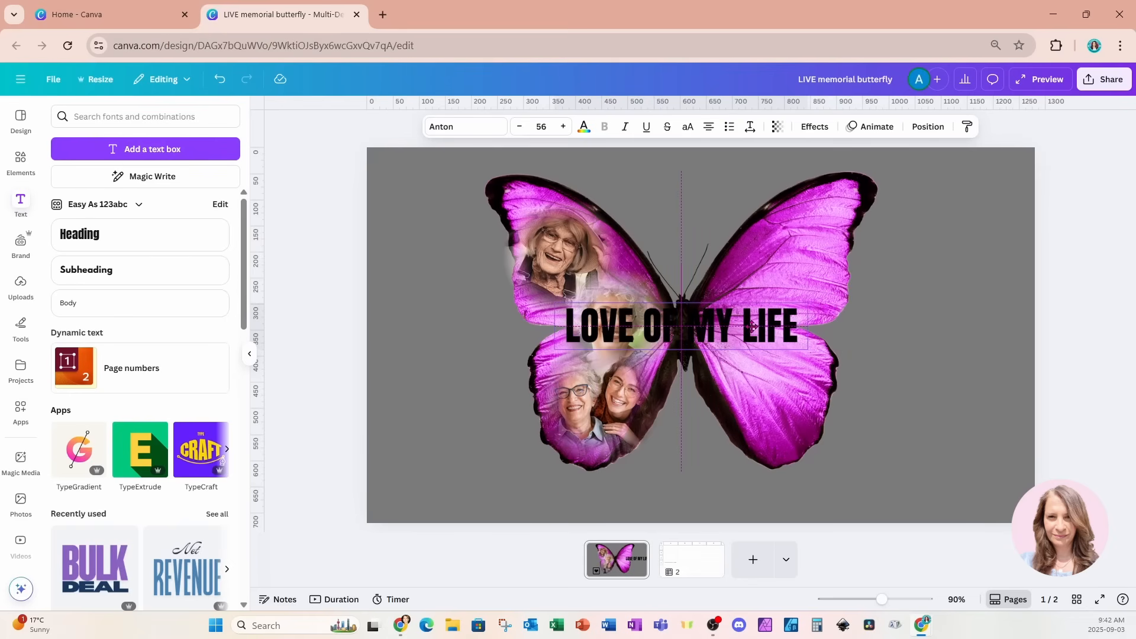
pyautogui.moveTo(752, 326); pyautogui.dragTo(752, 326)
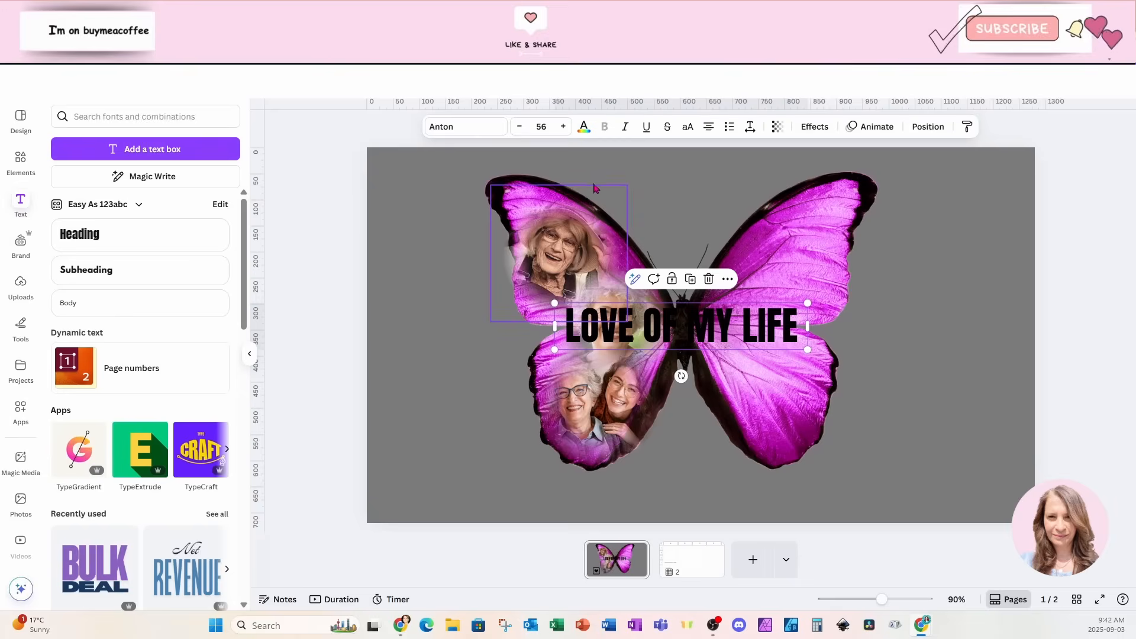
# Colour the LOVE OF MY LIFE text yellow and set its font to Lilita One
pyautogui.click(584, 129)
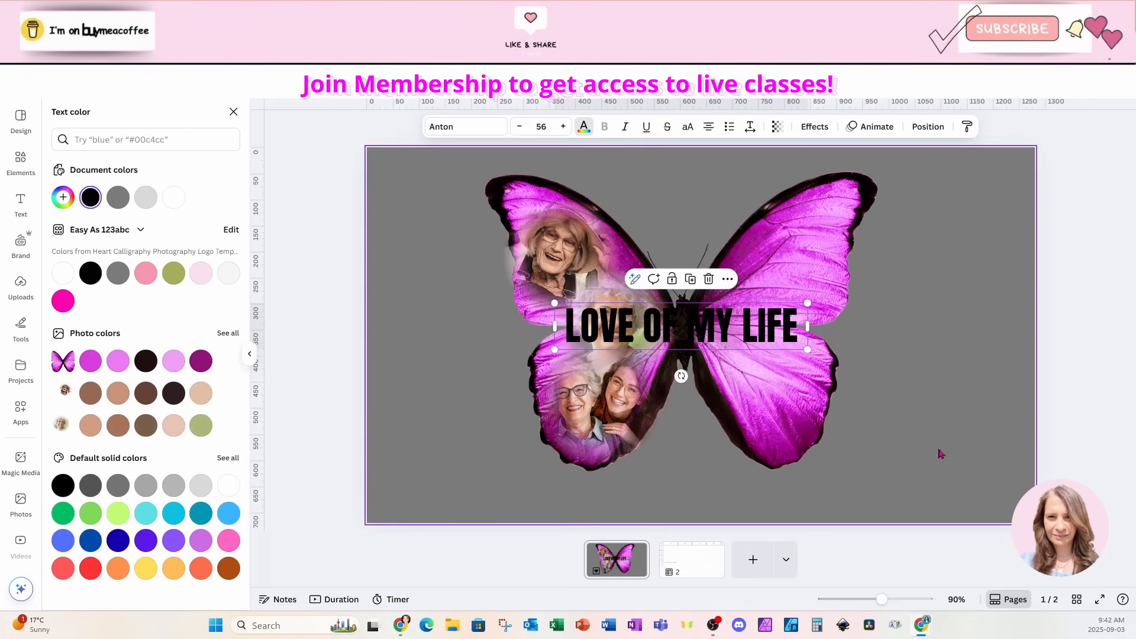
pyautogui.click(145, 568)
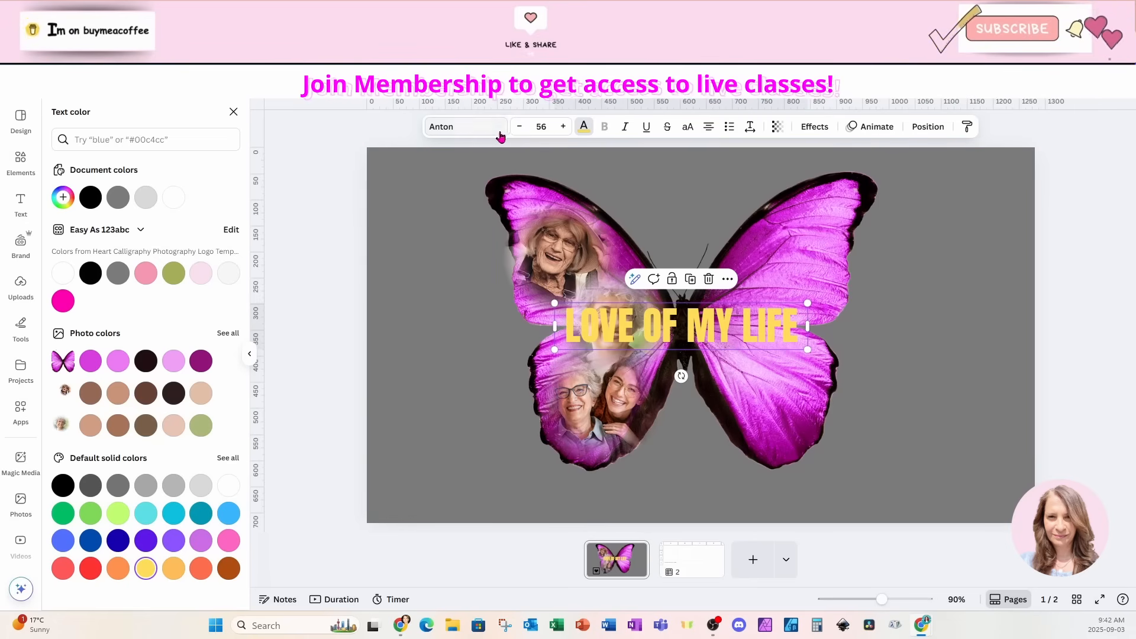
pyautogui.click(471, 127)
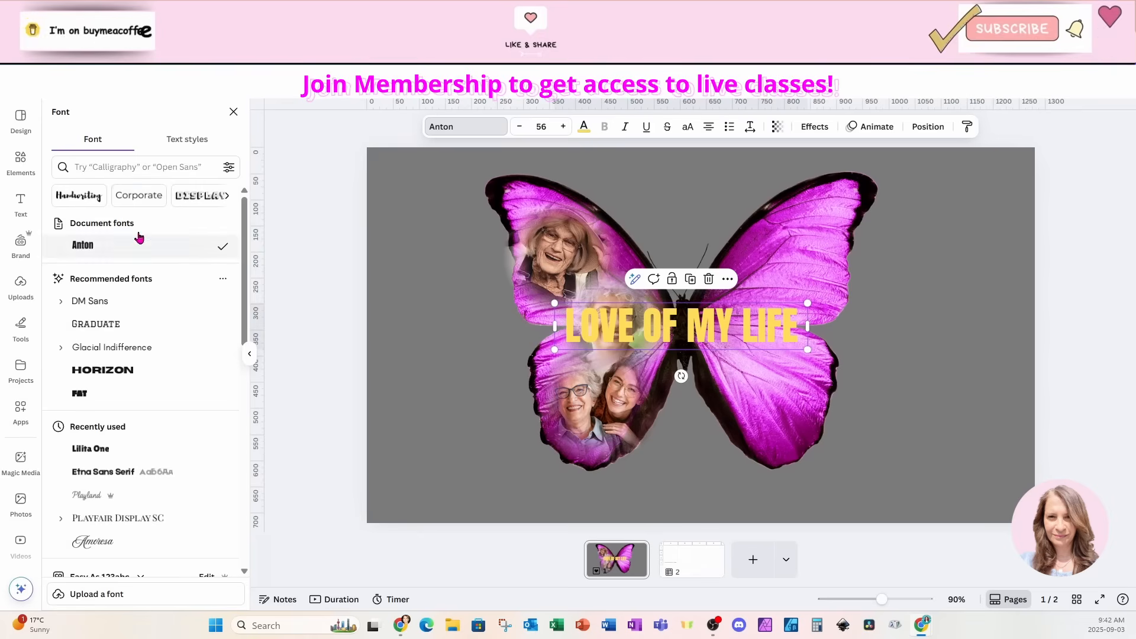
pyautogui.click(90, 451)
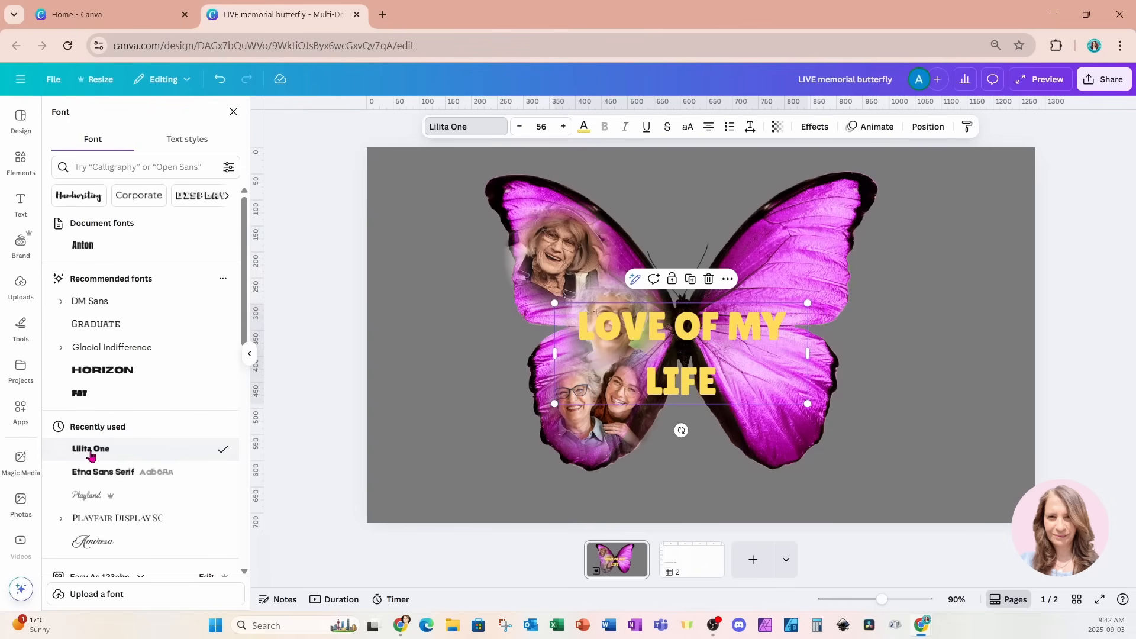
# Apply a black Shadow effect to the LOVE OF MY LIFE text with transparency set to 100
pyautogui.click(815, 127)
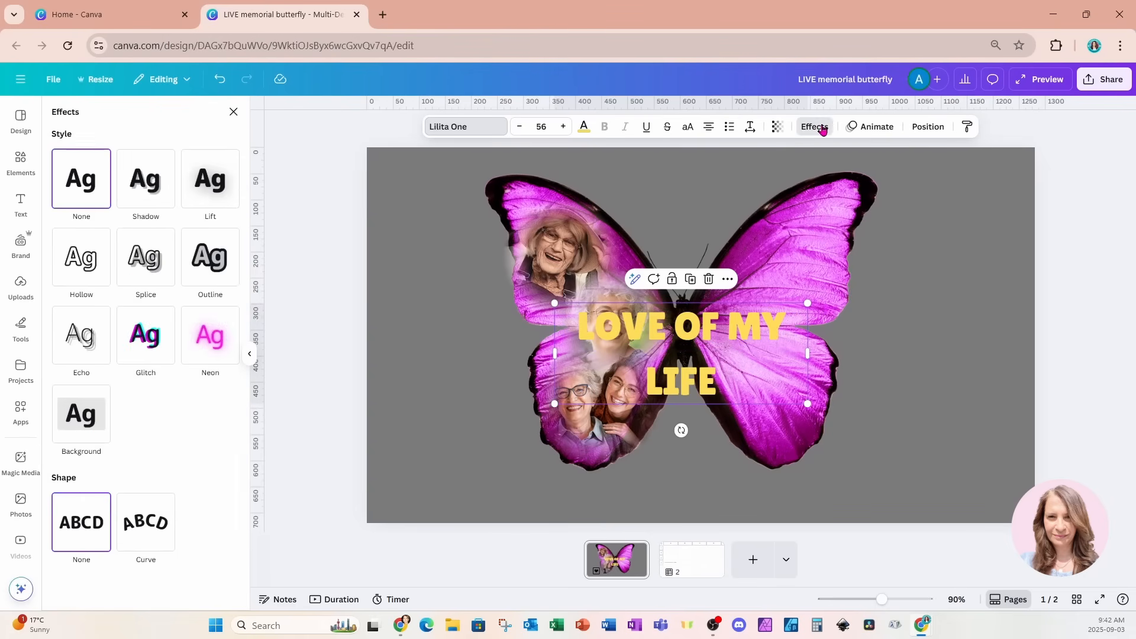
pyautogui.click(148, 188)
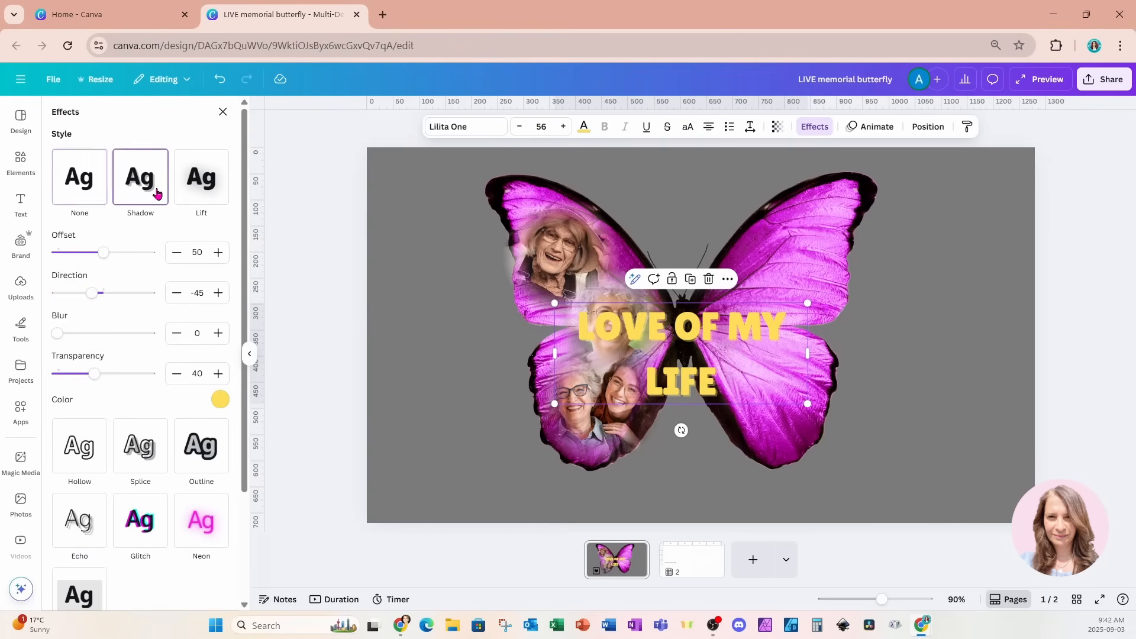
pyautogui.click(219, 401)
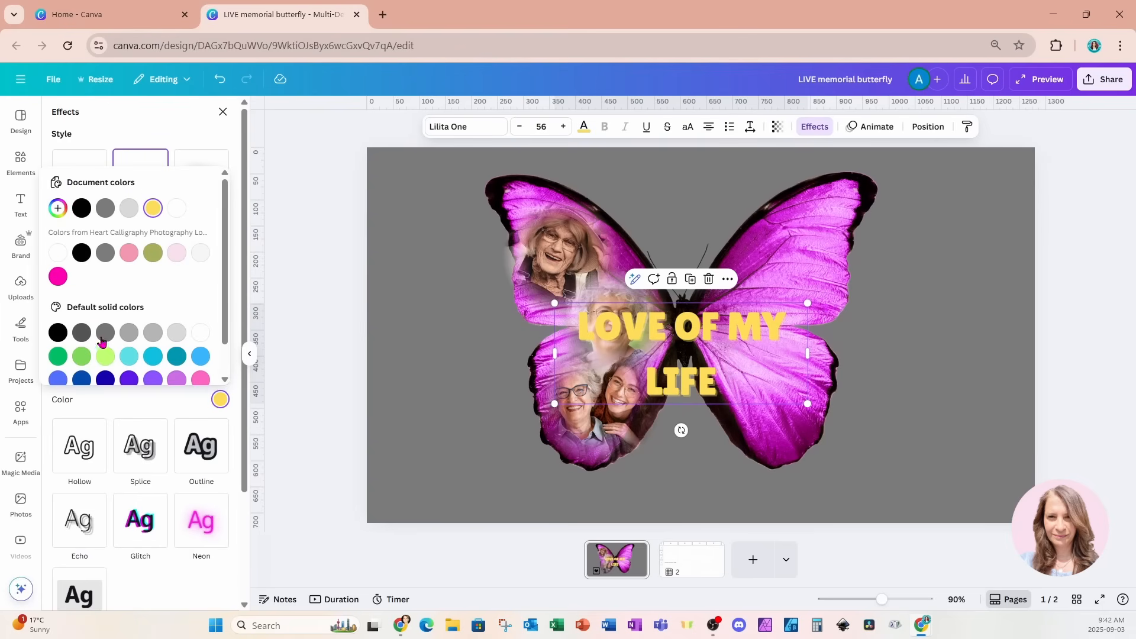
pyautogui.click(79, 255)
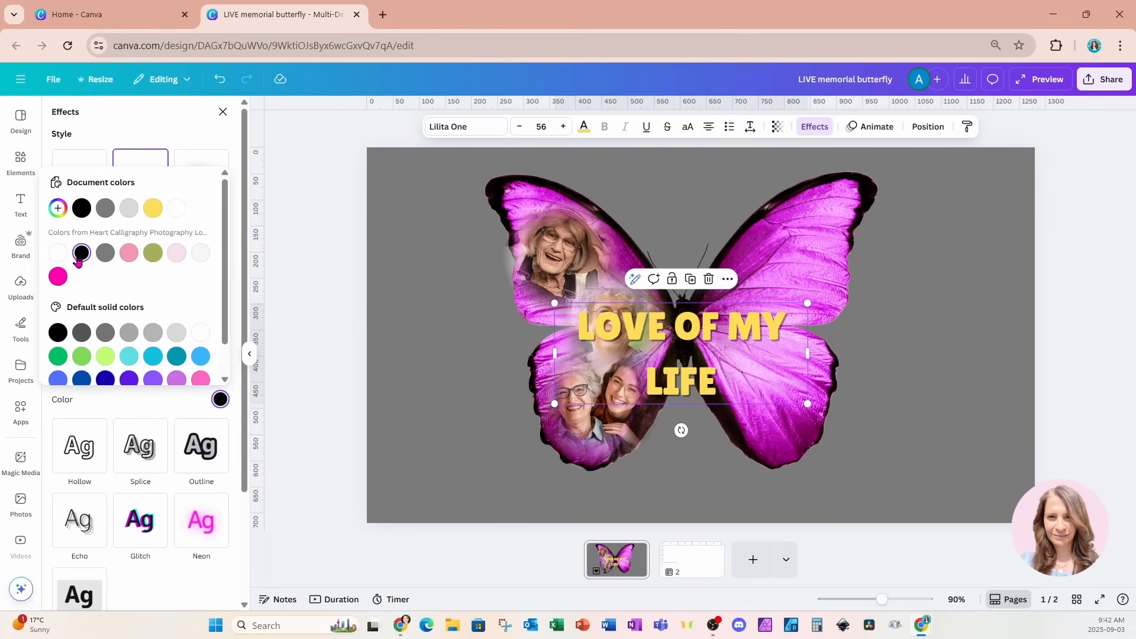
pyautogui.click(131, 403)
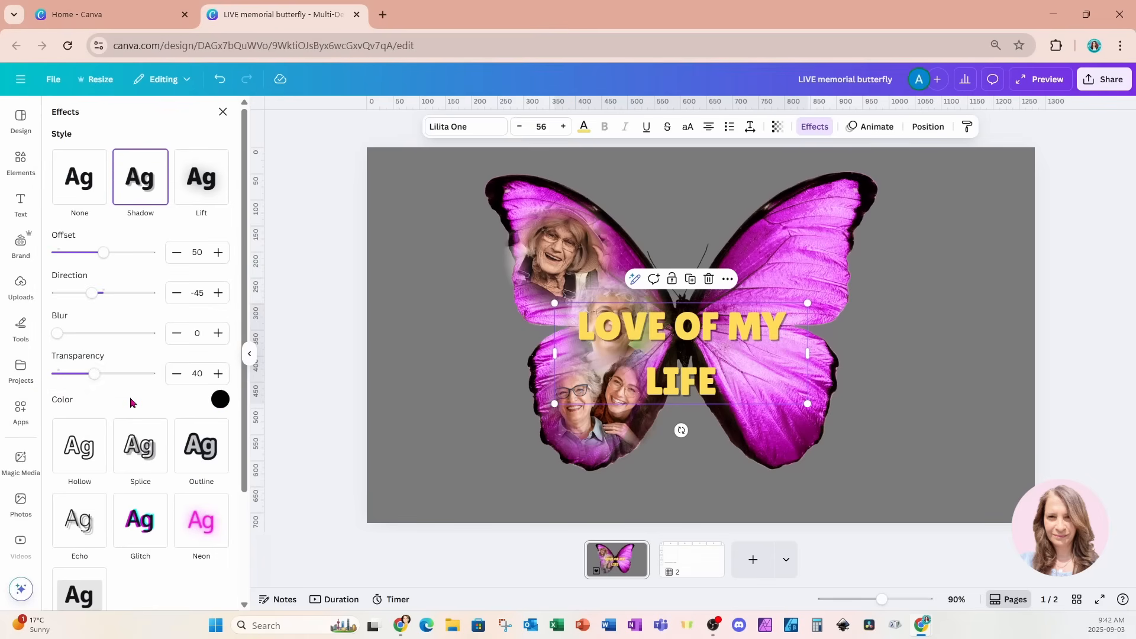
pyautogui.moveTo(96, 375); pyautogui.dragTo(155, 384)
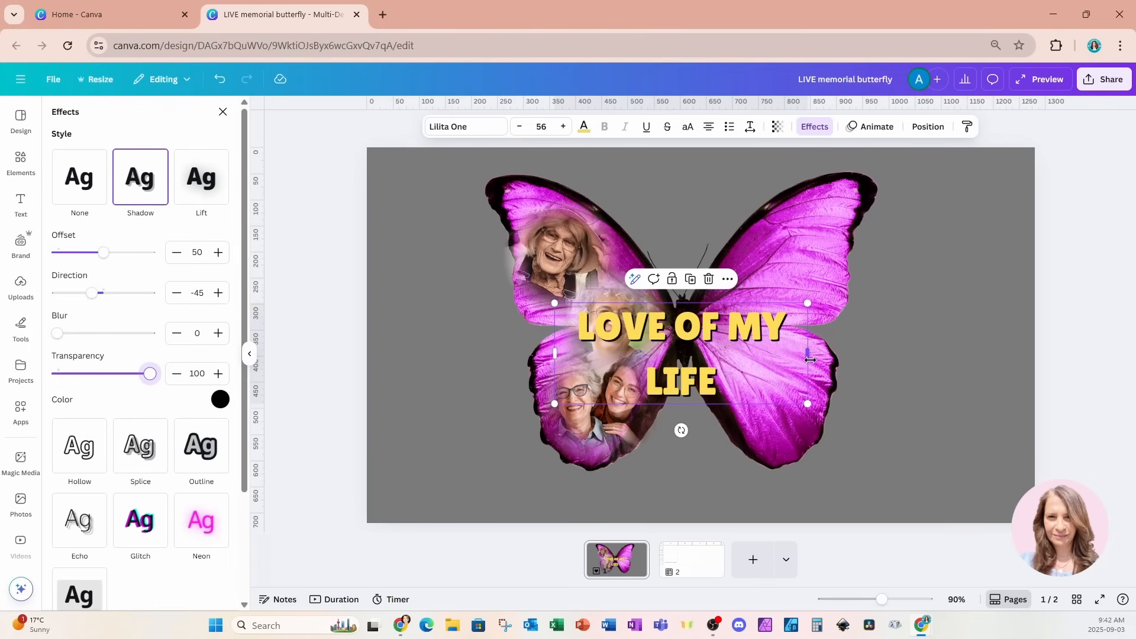
# Shrink the LOVE OF MY LIFE text to size 33.3 on one line and centre it across the butterfly's body
pyautogui.moveTo(810, 359); pyautogui.dragTo(745, 313)
pyautogui.moveTo(656, 361); pyautogui.dragTo(690, 365)
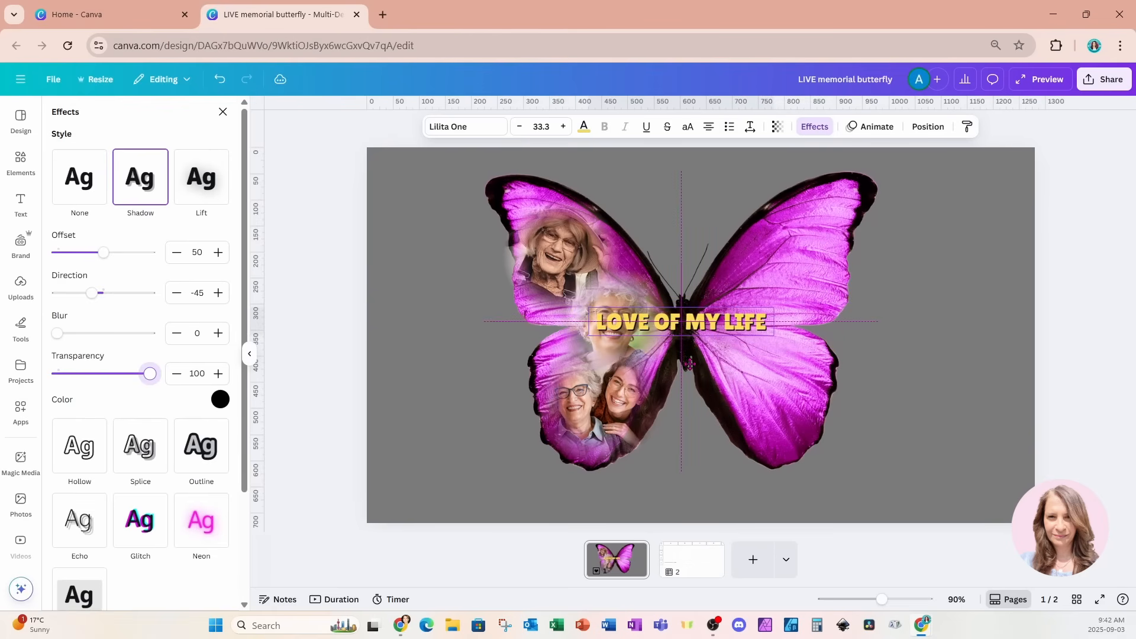
pyautogui.click(601, 291)
pyautogui.moveTo(704, 319); pyautogui.dragTo(705, 339)
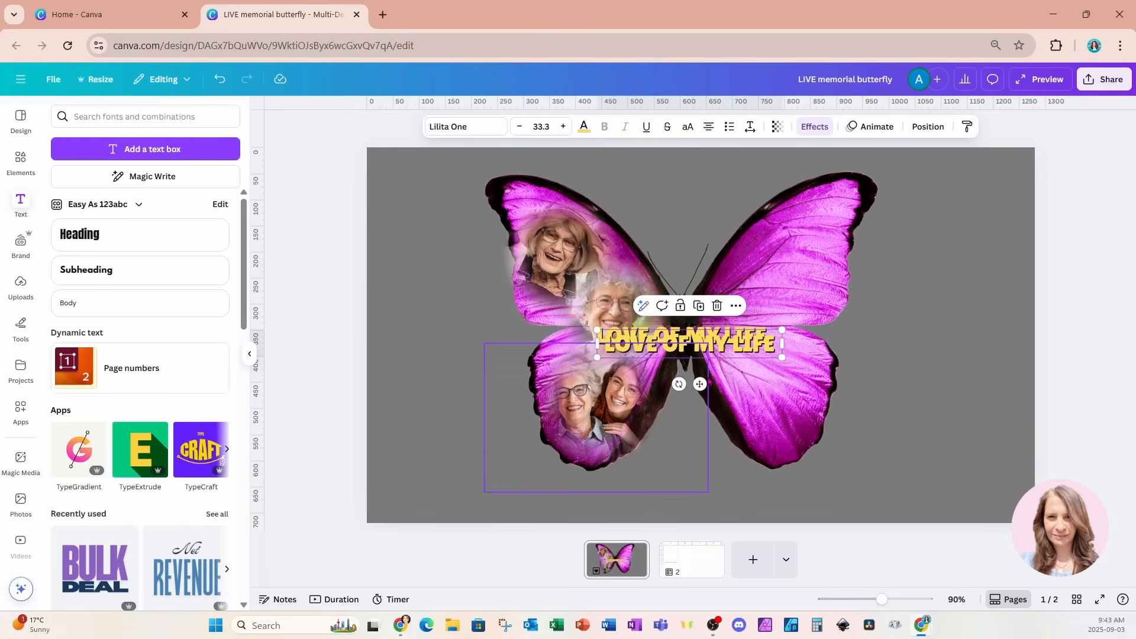
# Place a duplicate of the LOVE OF MY LIFE text on the upper right wing and change its wording to MOM
pyautogui.moveTo(700, 384); pyautogui.dragTo(888, 239)
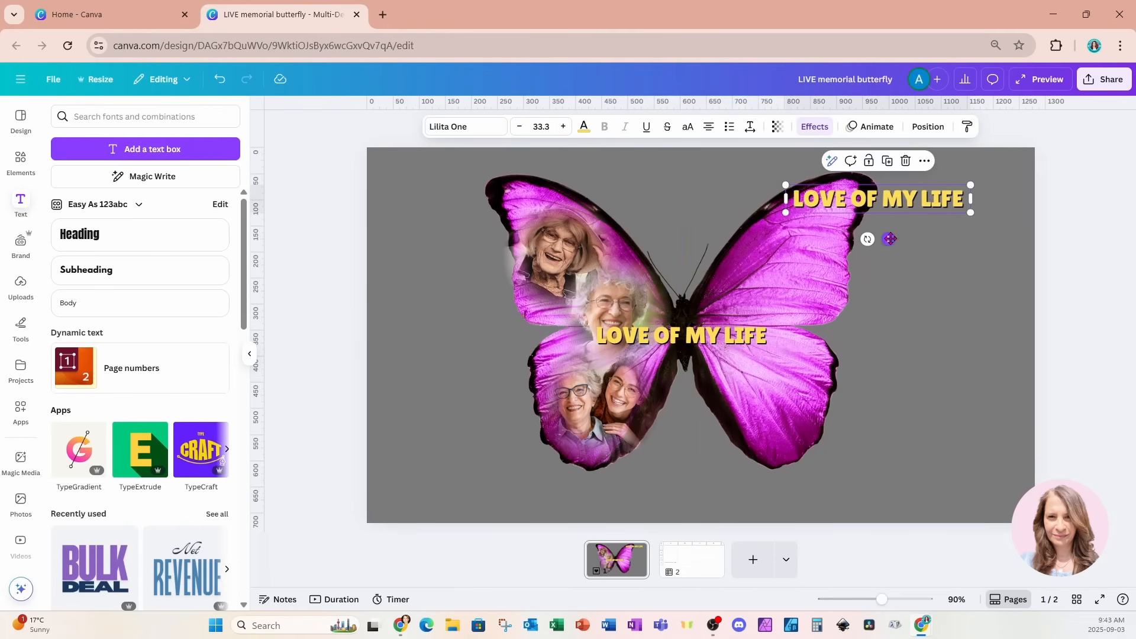
pyautogui.doubleClick(942, 206)
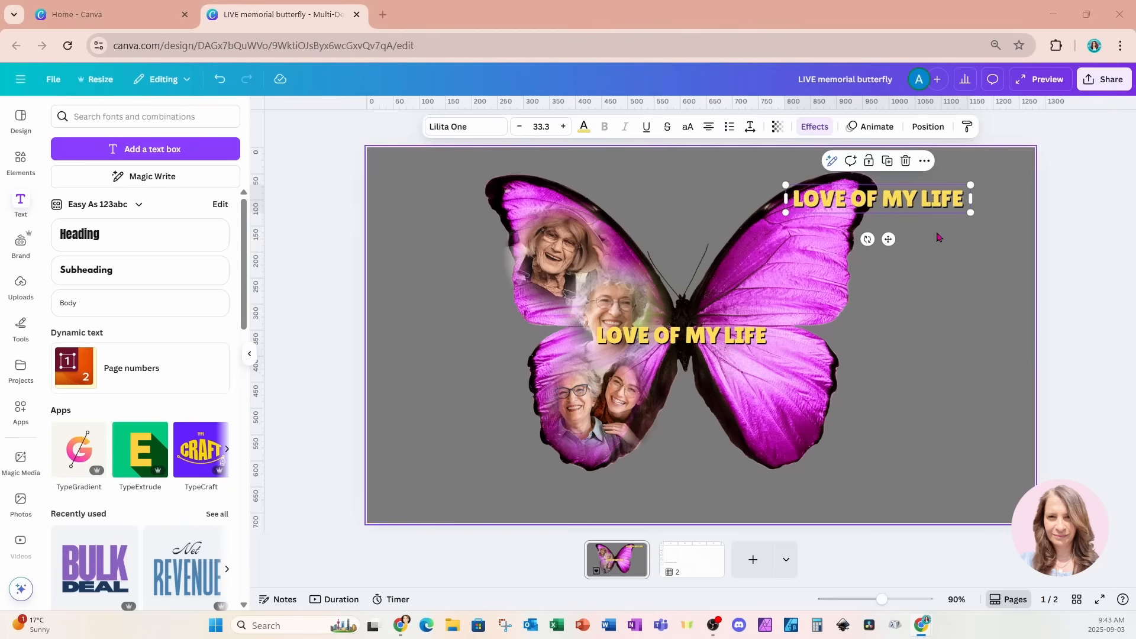
pyautogui.doubleClick(936, 198)
pyautogui.write('MOM')
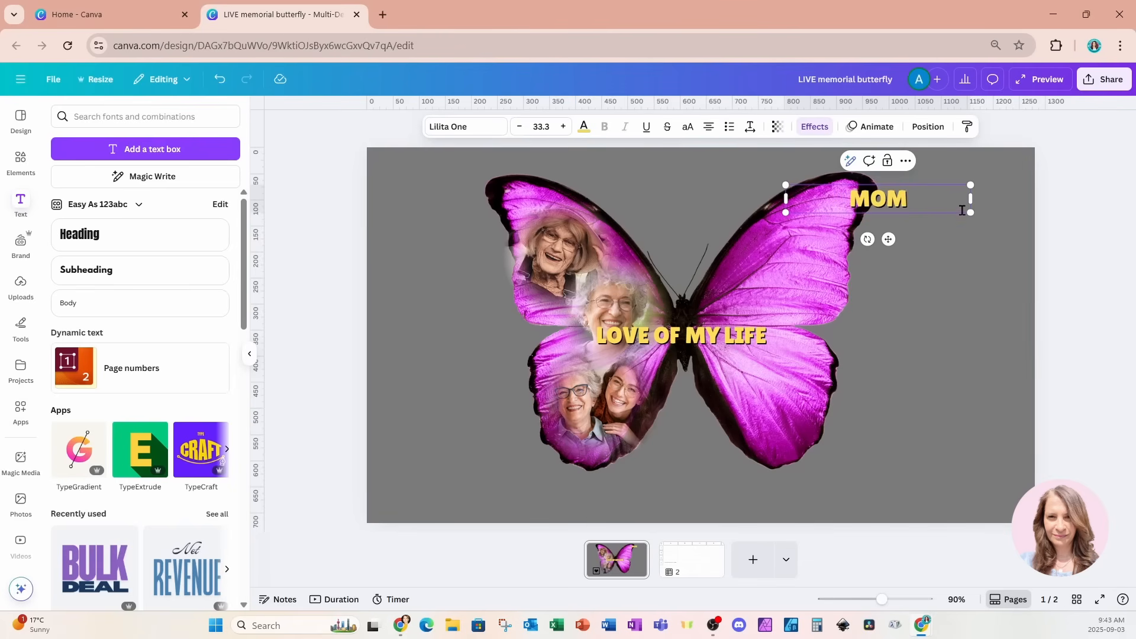
# Left-align the MOM text in a narrower box and colour it white
pyautogui.click(708, 126)
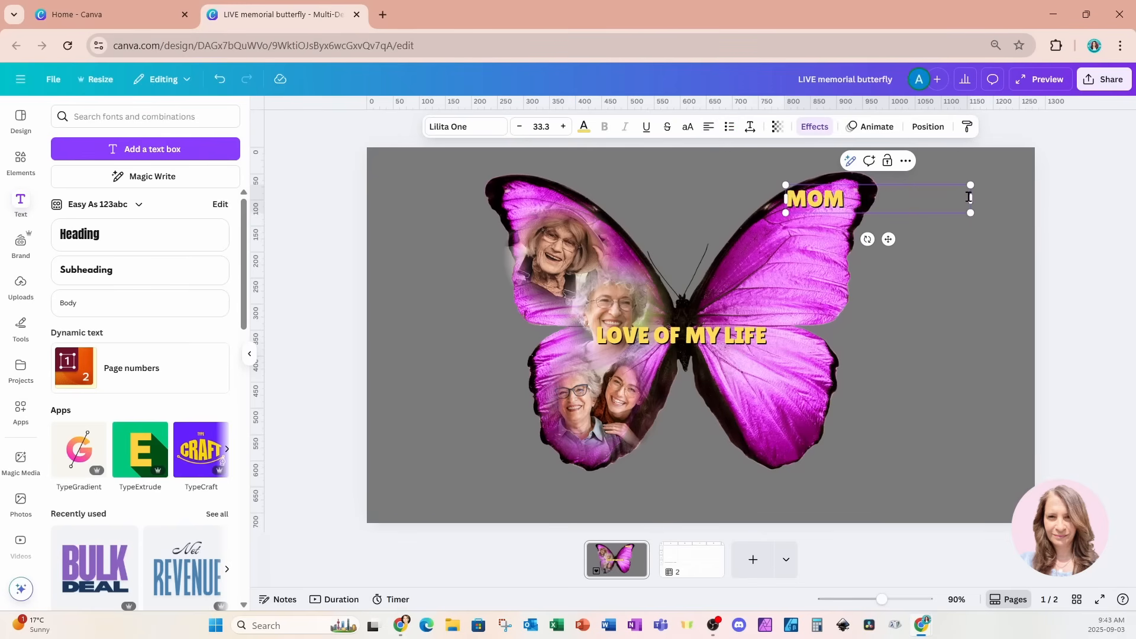
pyautogui.moveTo(973, 199); pyautogui.dragTo(897, 198)
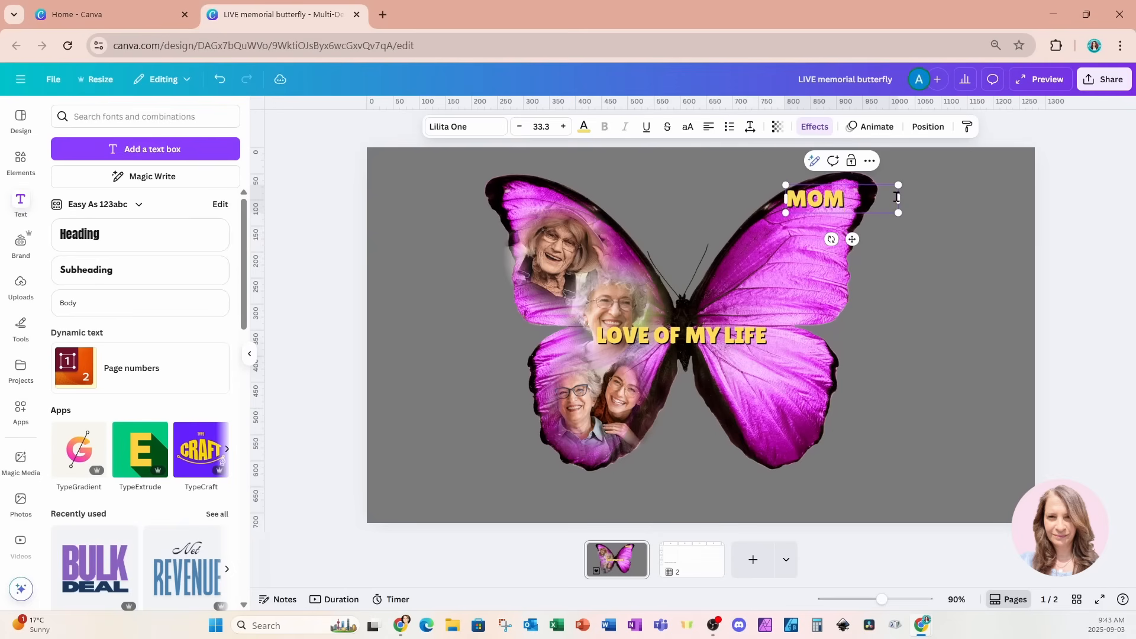
pyautogui.click(583, 126)
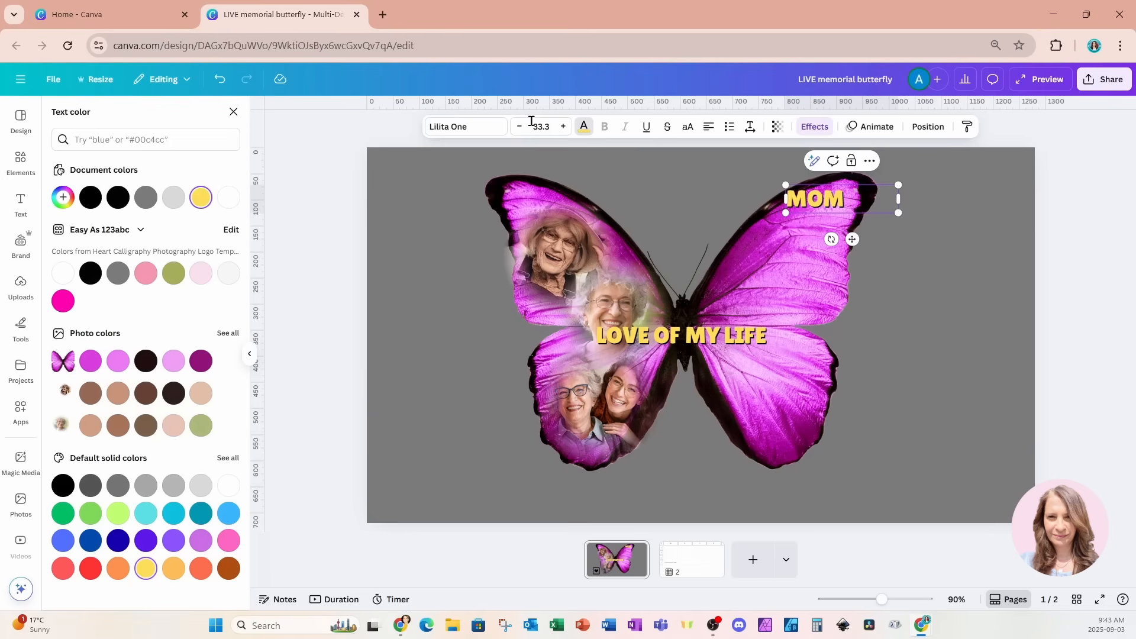
pyautogui.click(62, 273)
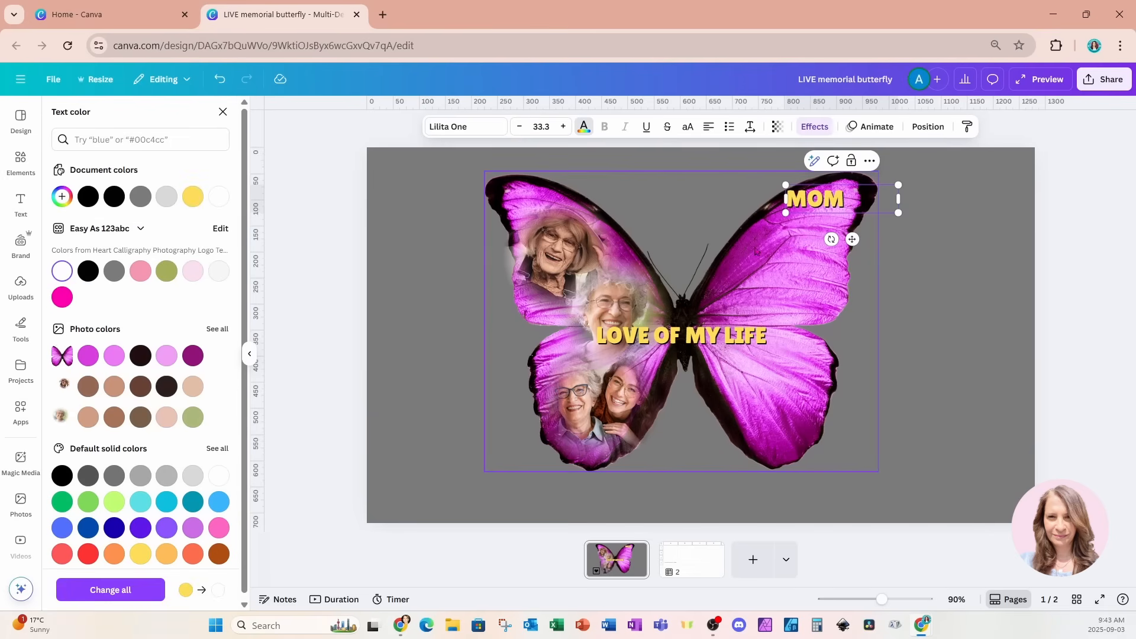
pyautogui.click(914, 259)
pyautogui.click(873, 207)
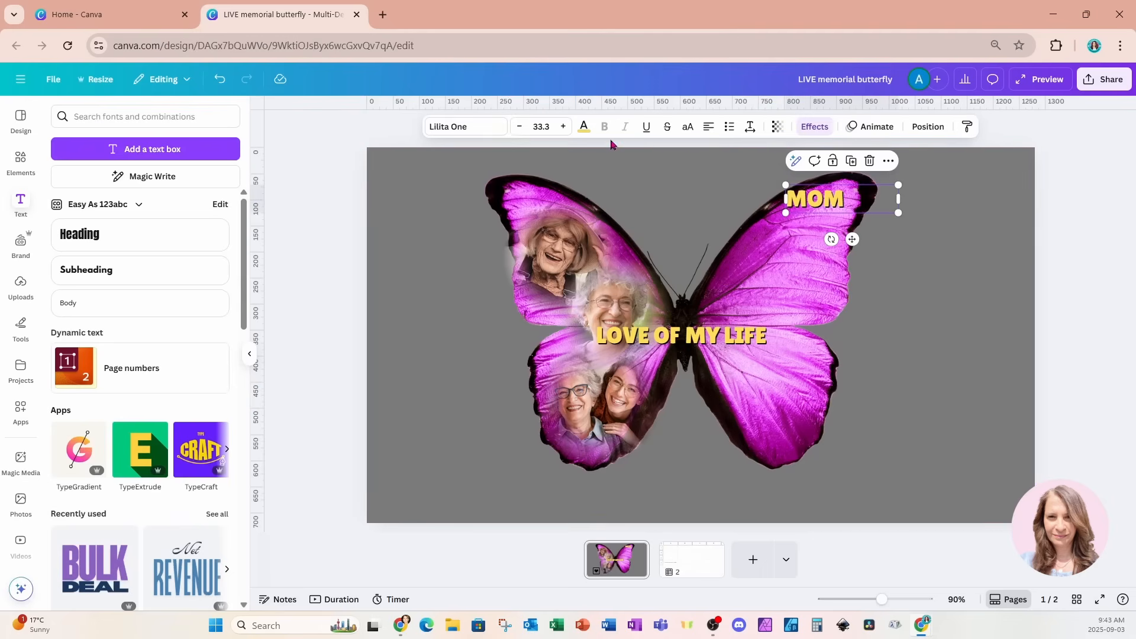
pyautogui.click(583, 126)
pyautogui.click(62, 277)
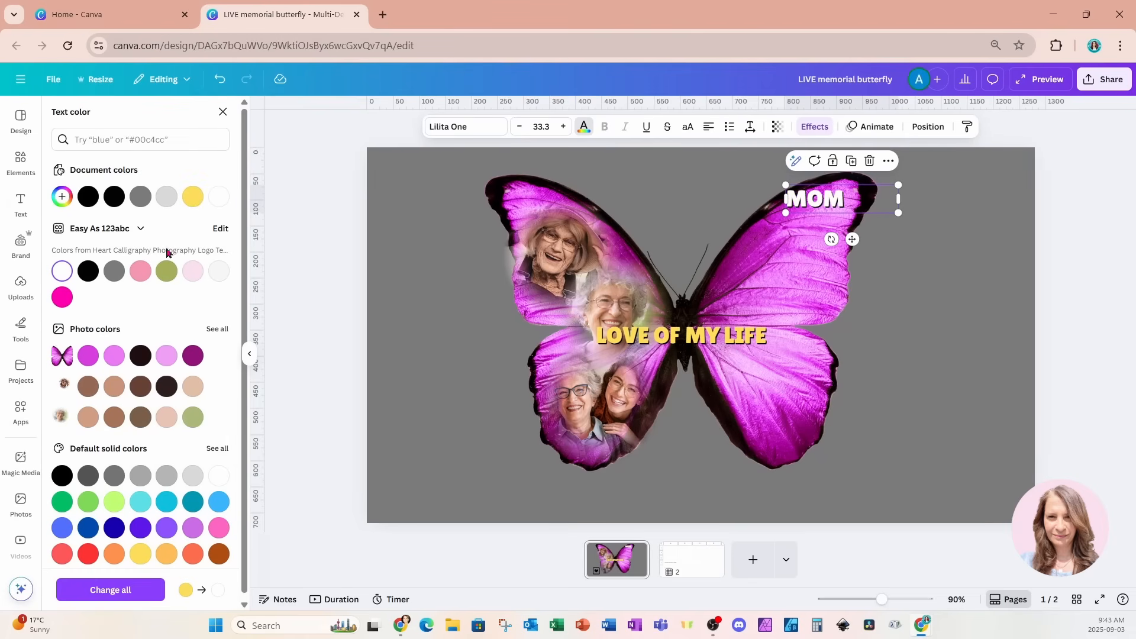
# Shrink MOM to size 29.4 at the upper right wing's tip and duplicate it below as SISTER at size 35
pyautogui.moveTo(852, 239)
pyautogui.mouseDown()
pyautogui.moveTo(900, 200)
pyautogui.moveTo(869, 228)
pyautogui.moveTo(876, 237)
pyautogui.moveTo(843, 244)
pyautogui.mouseUp()
pyautogui.click(868, 154)
pyautogui.click(844, 206)
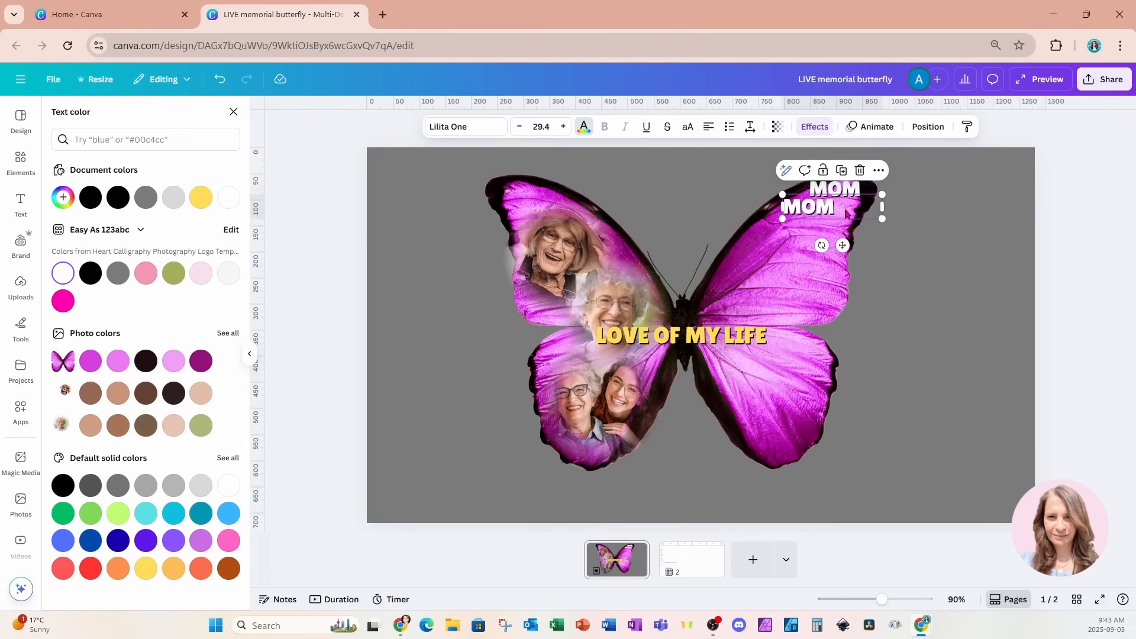
pyautogui.click(844, 206)
pyautogui.write('SISTER')
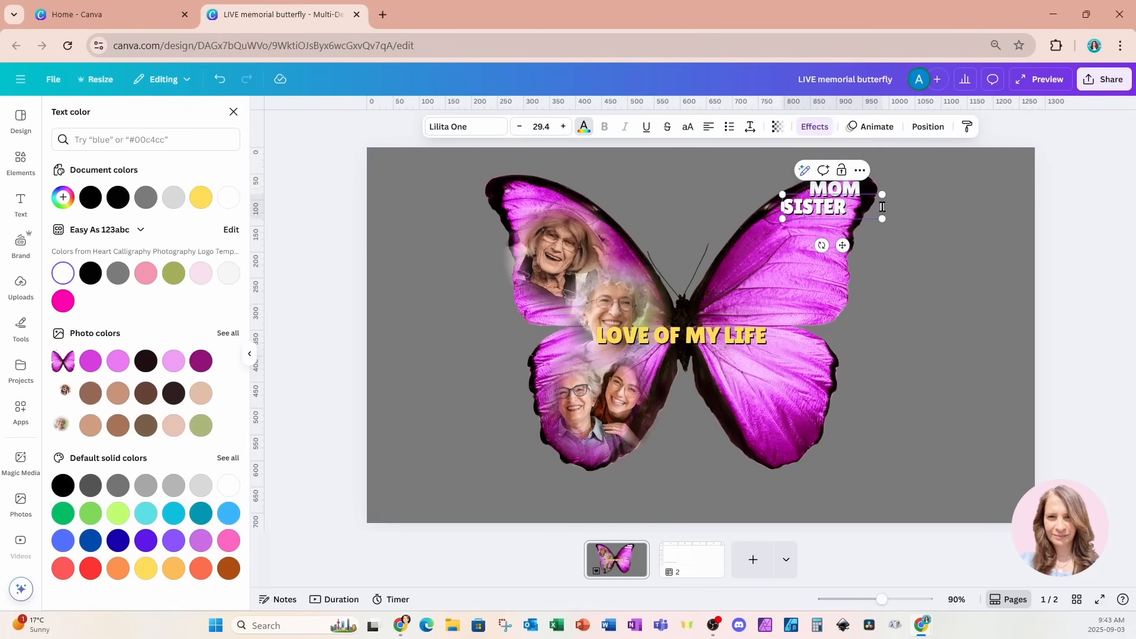
pyautogui.moveTo(882, 206)
pyautogui.mouseDown()
pyautogui.moveTo(850, 219)
pyautogui.moveTo(864, 219)
pyautogui.mouseUp()
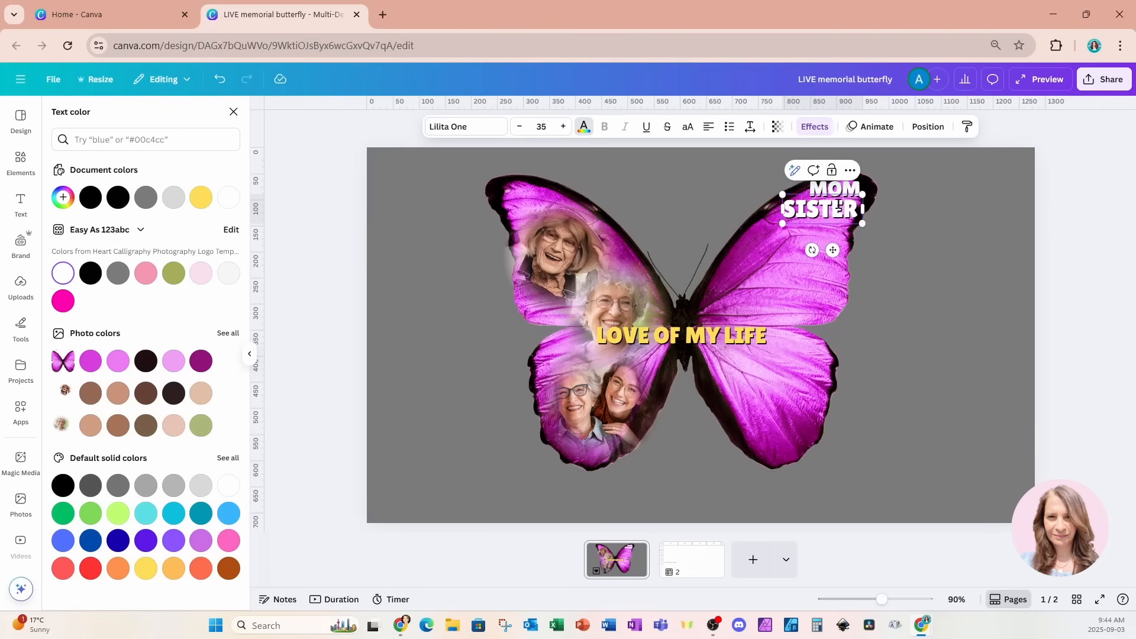
# Duplicate the SISTER text, place the copy below it and replace its wording with COMPANION
pyautogui.click(836, 201)
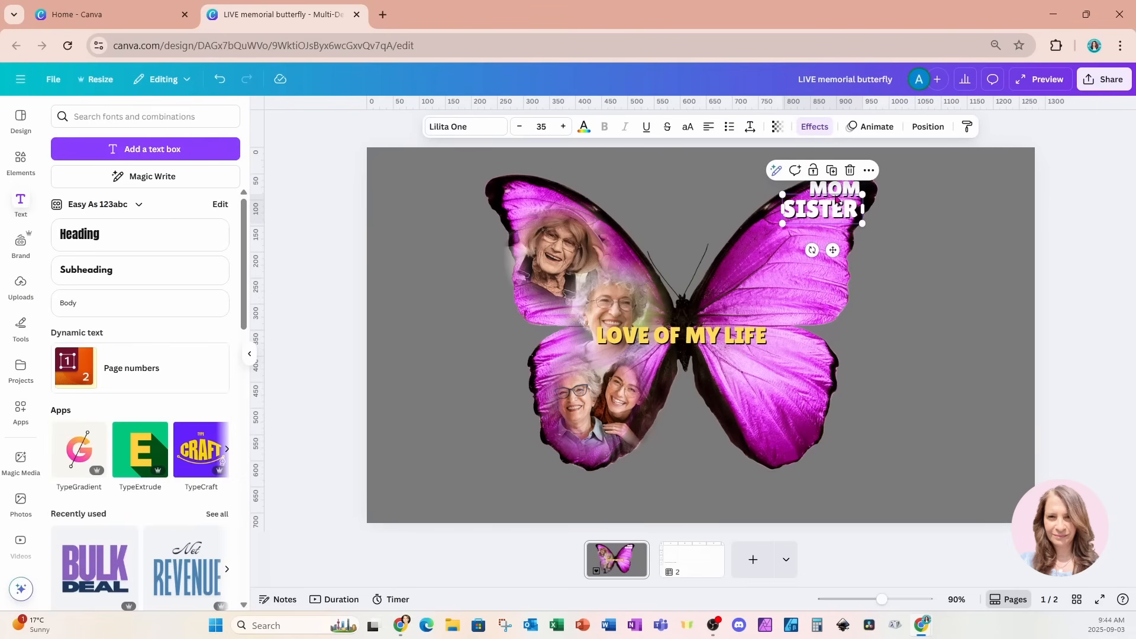
pyautogui.click(832, 171)
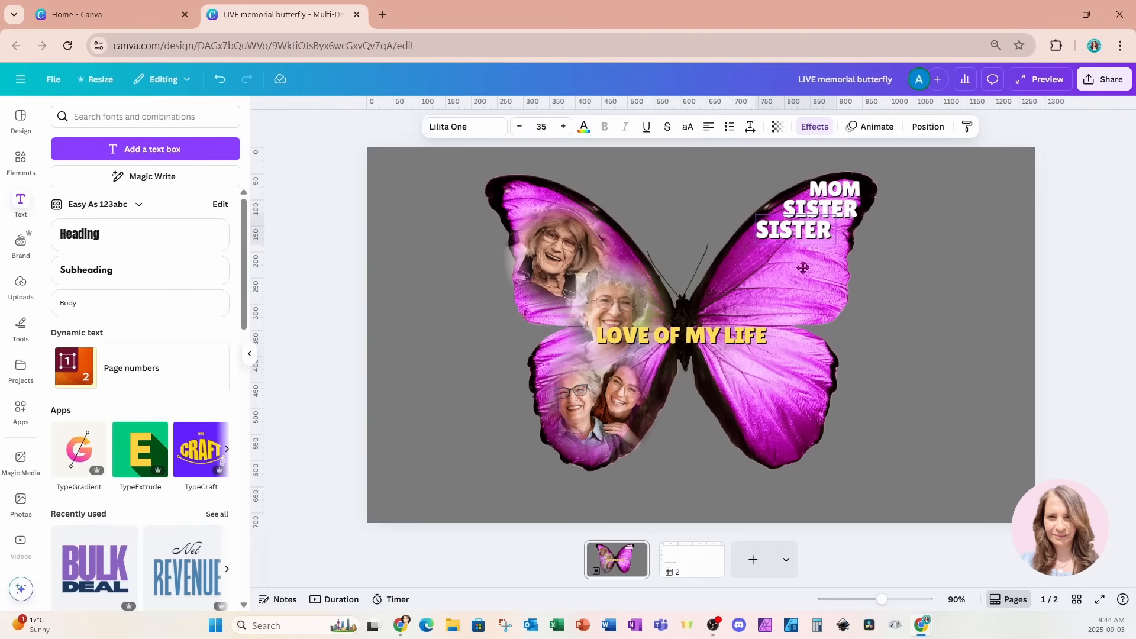
pyautogui.click(811, 228)
pyautogui.click(815, 226)
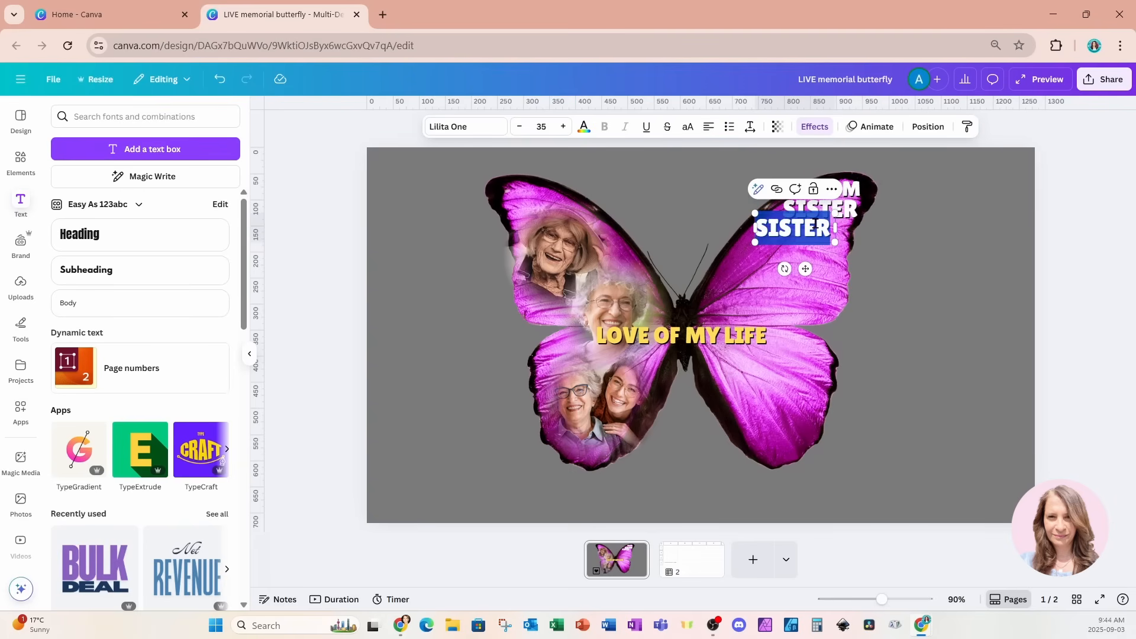
pyautogui.write('COMPANION')
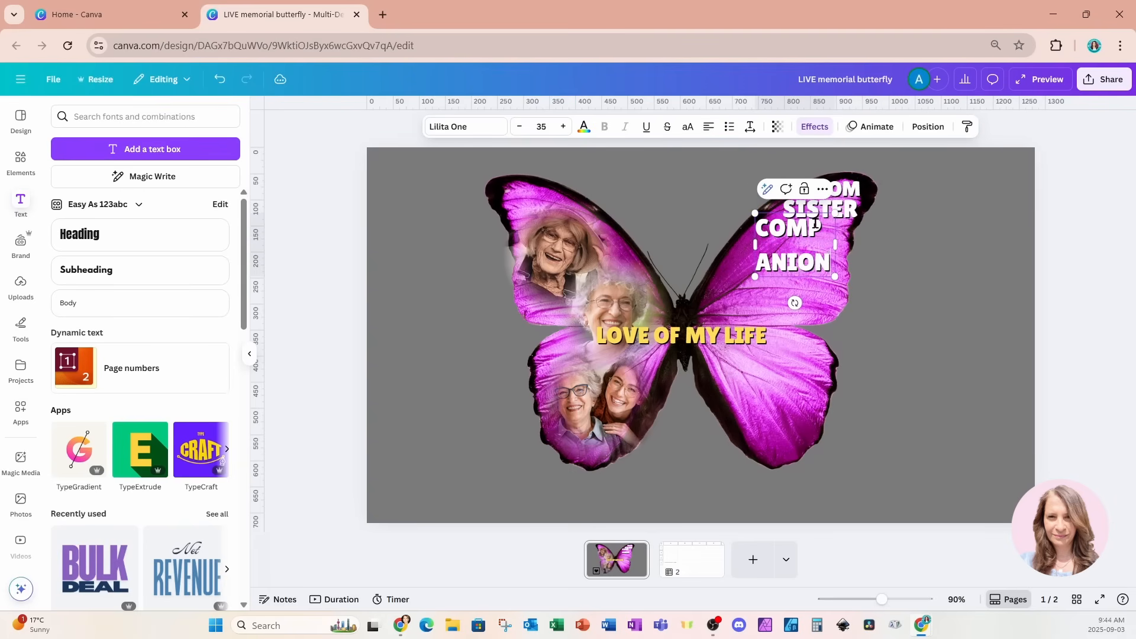
# Widen the COMPANION text box to fit one line and reduce its font size to 25
pyautogui.click(520, 129)
pyautogui.click(519, 129)
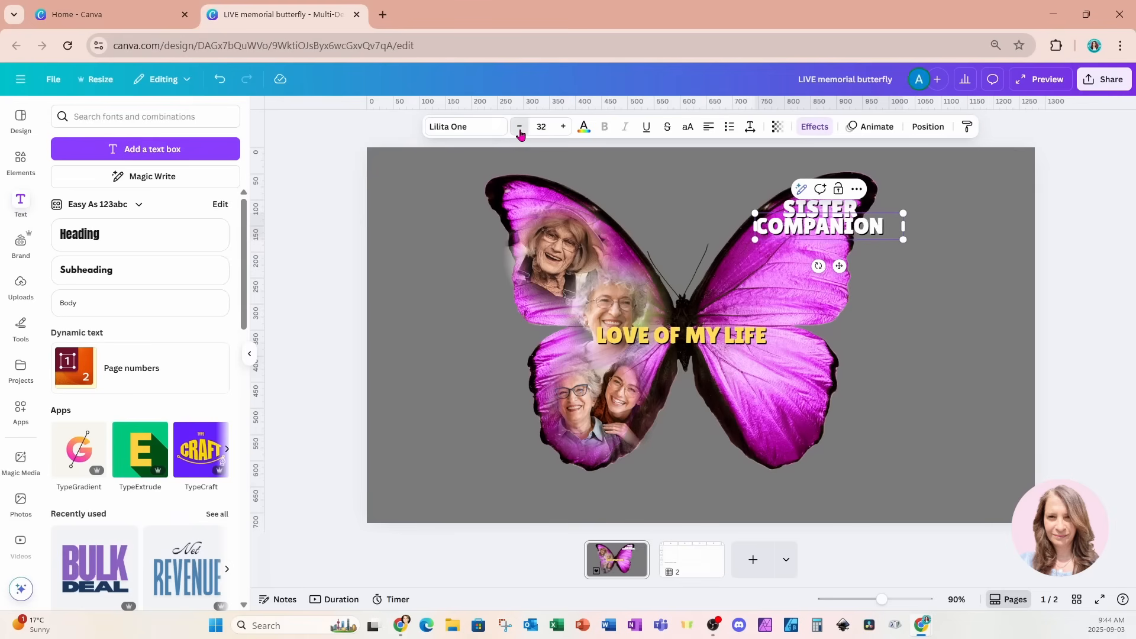
pyautogui.click(520, 129)
pyautogui.click(520, 129)
pyautogui.click(519, 129)
pyautogui.click(519, 129)
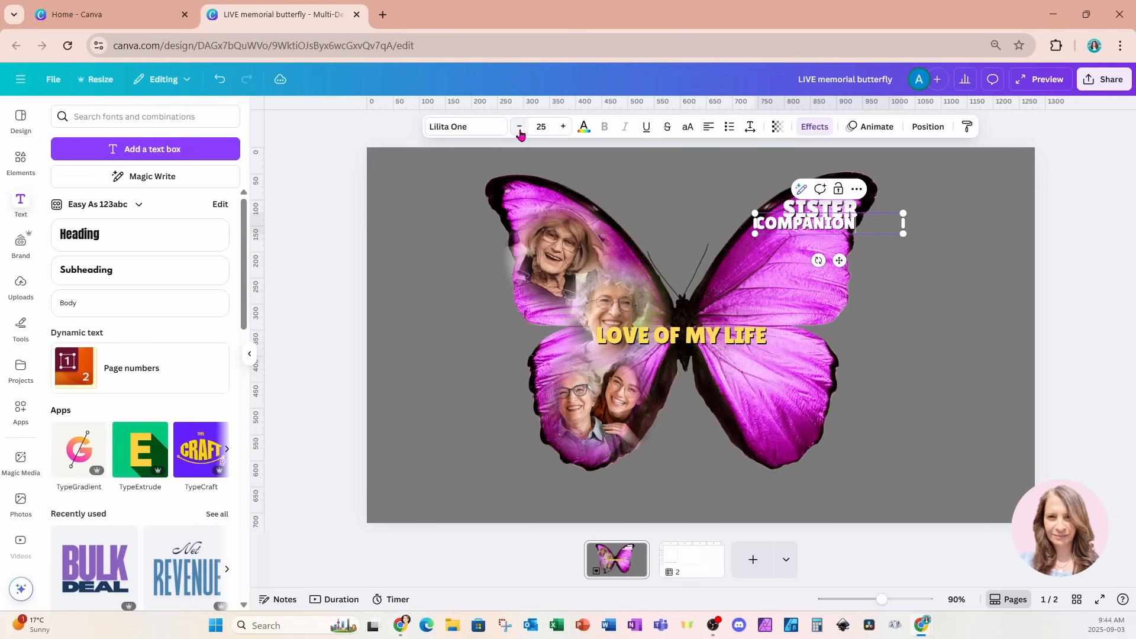
# Duplicate COMPANION below itself as DAUGHTER GUARDIAN, fitted on one line at font size 15
pyautogui.hotkey('ctrl', 'd')
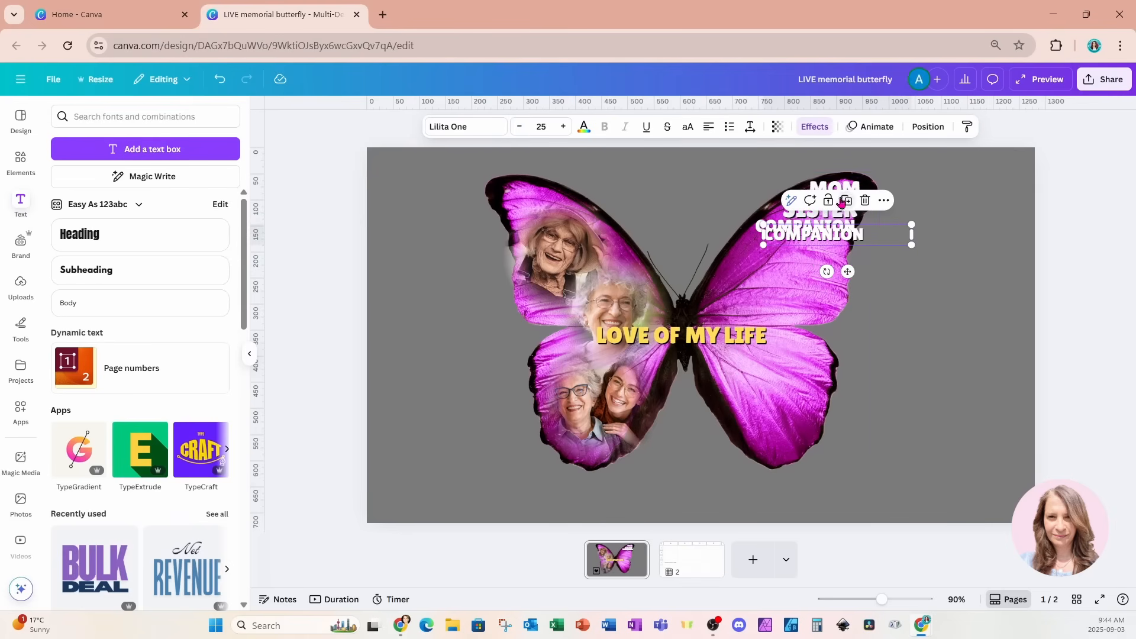
pyautogui.moveTo(858, 272); pyautogui.dragTo(833, 278)
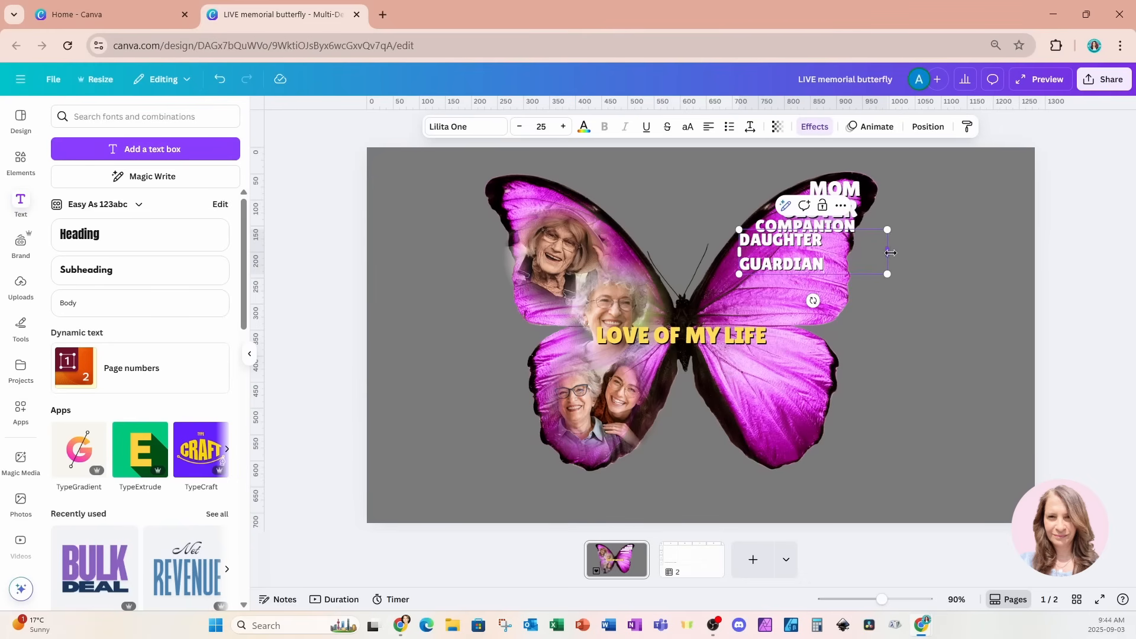
pyautogui.moveTo(890, 253); pyautogui.dragTo(927, 256)
pyautogui.click(520, 127)
pyautogui.click(520, 126)
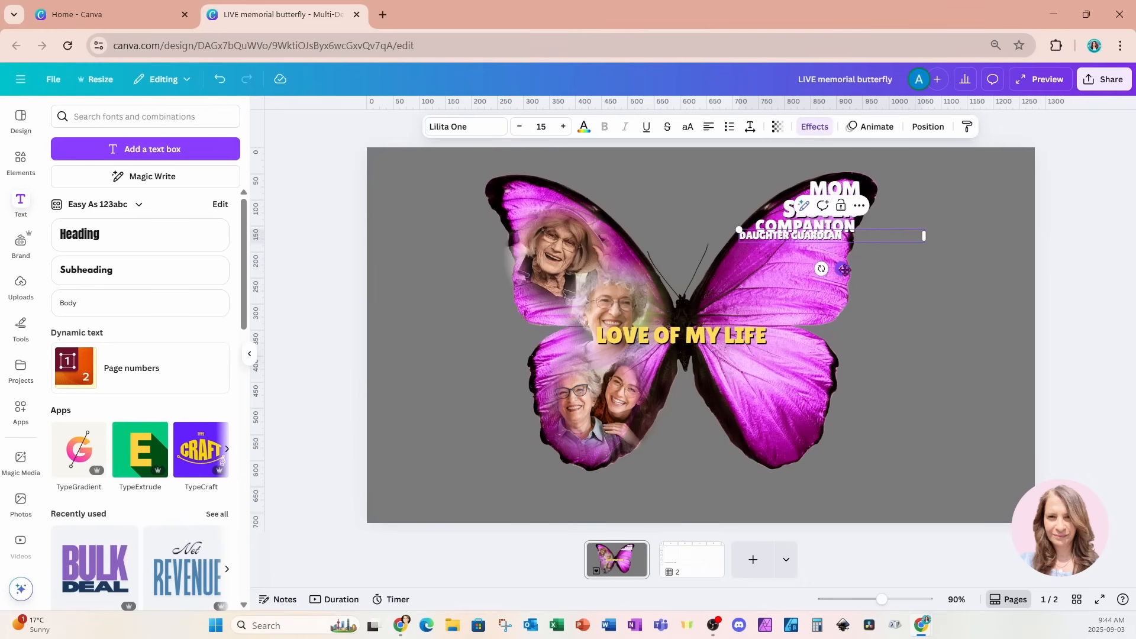
pyautogui.moveTo(845, 274); pyautogui.dragTo(851, 268)
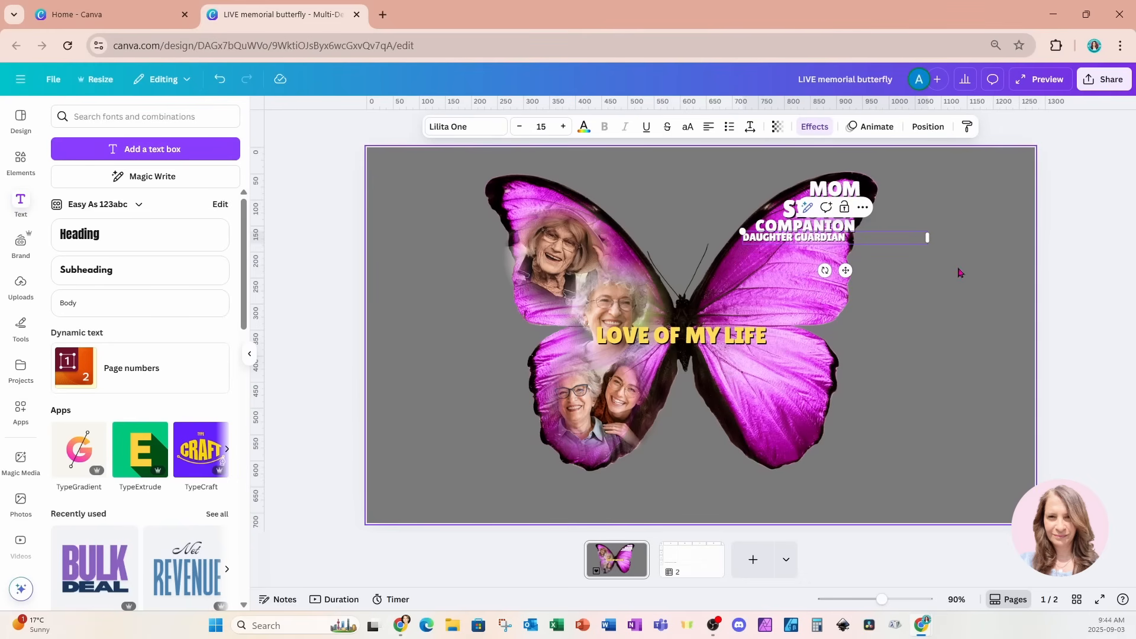
# Duplicate the MOM text and place the copy near the outer edge where the two right wings meet
pyautogui.click(895, 228)
pyautogui.click(844, 188)
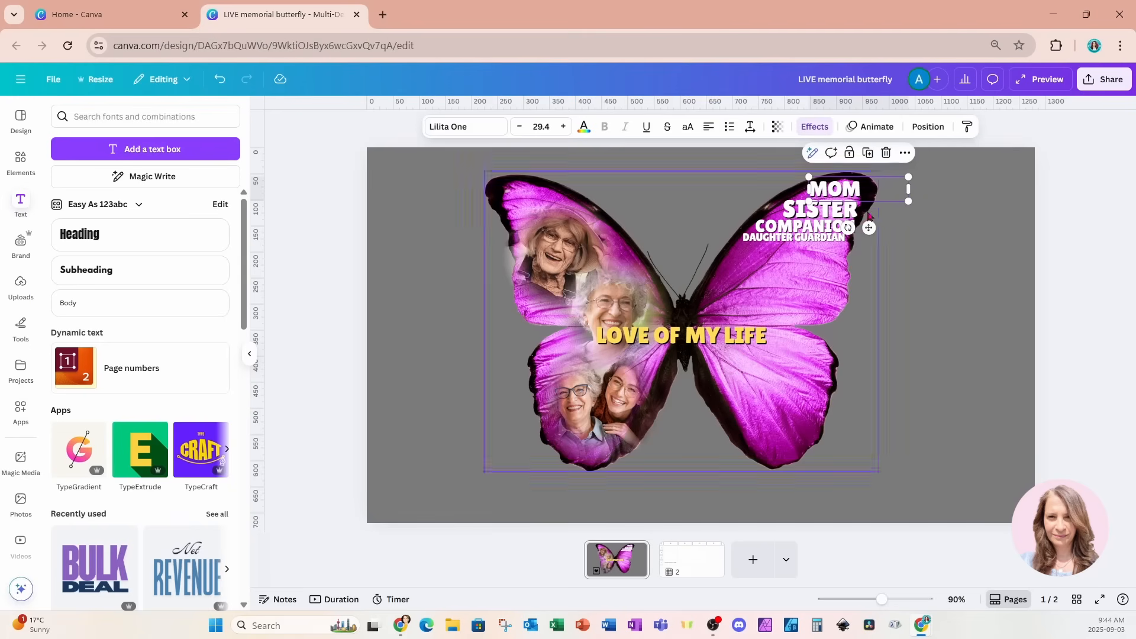
pyautogui.click(867, 152)
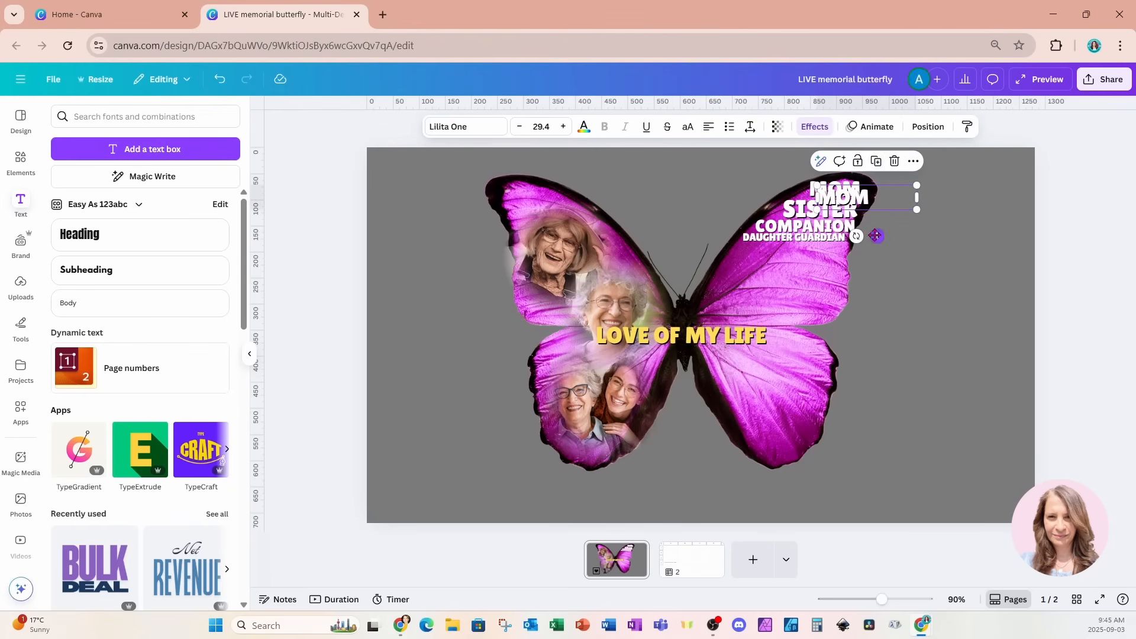
pyautogui.moveTo(877, 236); pyautogui.dragTo(836, 353)
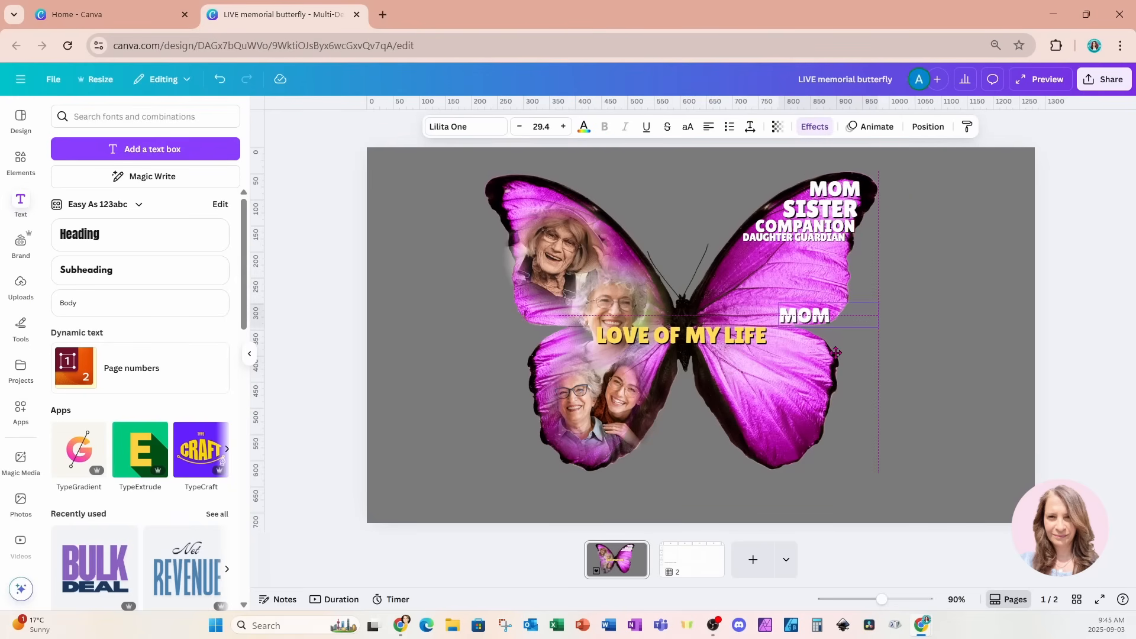
# Replace the yellow LOVE OF MY LIFE wording across the butterfly's middle with REST IN PIECE
pyautogui.click(659, 336)
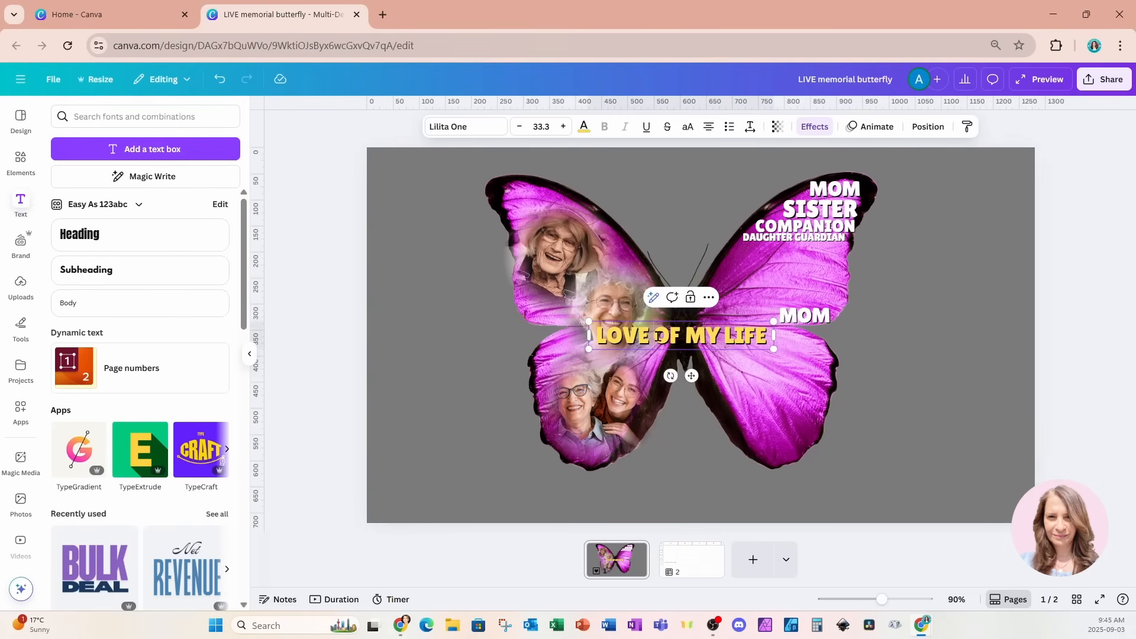
pyautogui.doubleClick(659, 336)
pyautogui.write('R')
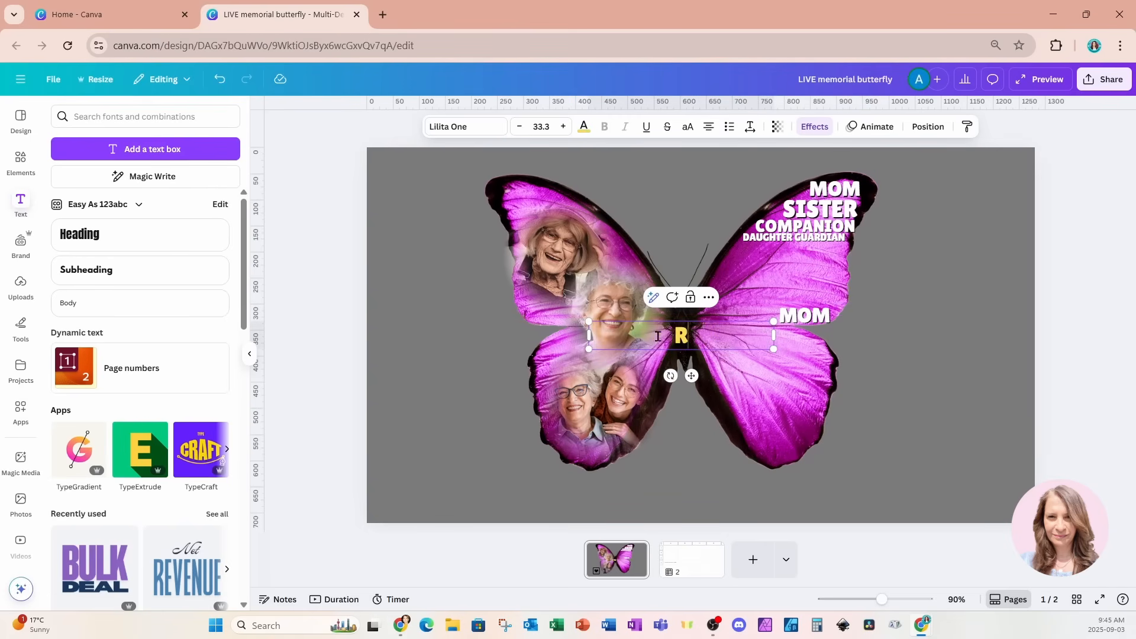
pyautogui.write('EST IN PIECE')
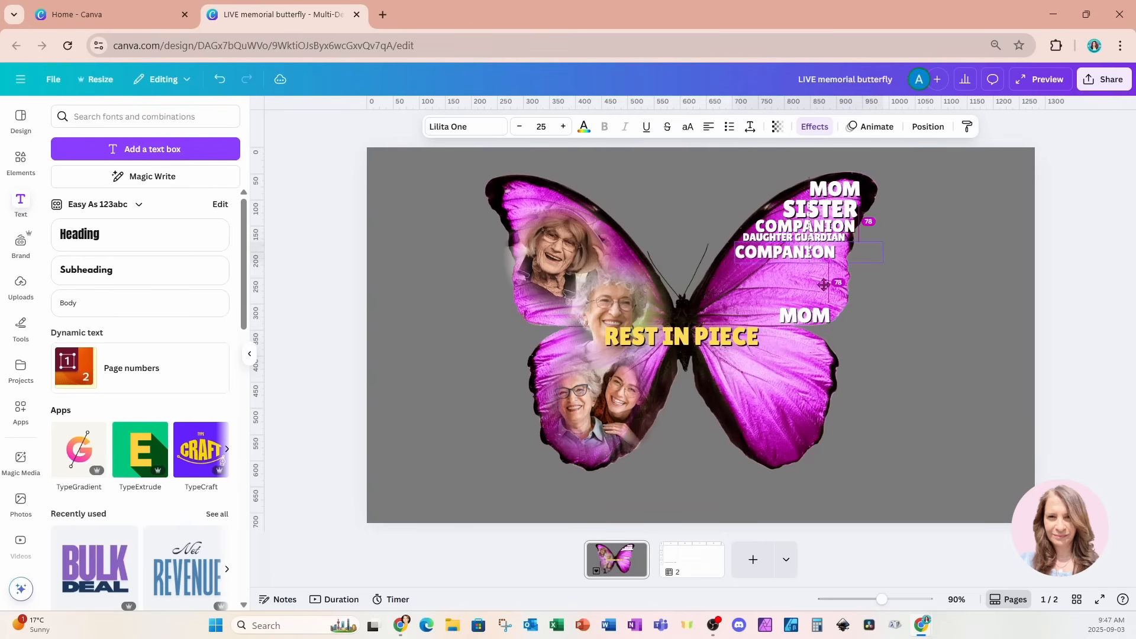
# Place the COMPANION copy below DAUGHTER GUARDIAN, replace its wording with BEST FRIEND and narrow the text box around it
pyautogui.moveTo(824, 284); pyautogui.dragTo(819, 285)
pyautogui.doubleClick(806, 252)
pyautogui.write('BEST FRIEND')
pyautogui.moveTo(878, 252); pyautogui.dragTo(846, 253)
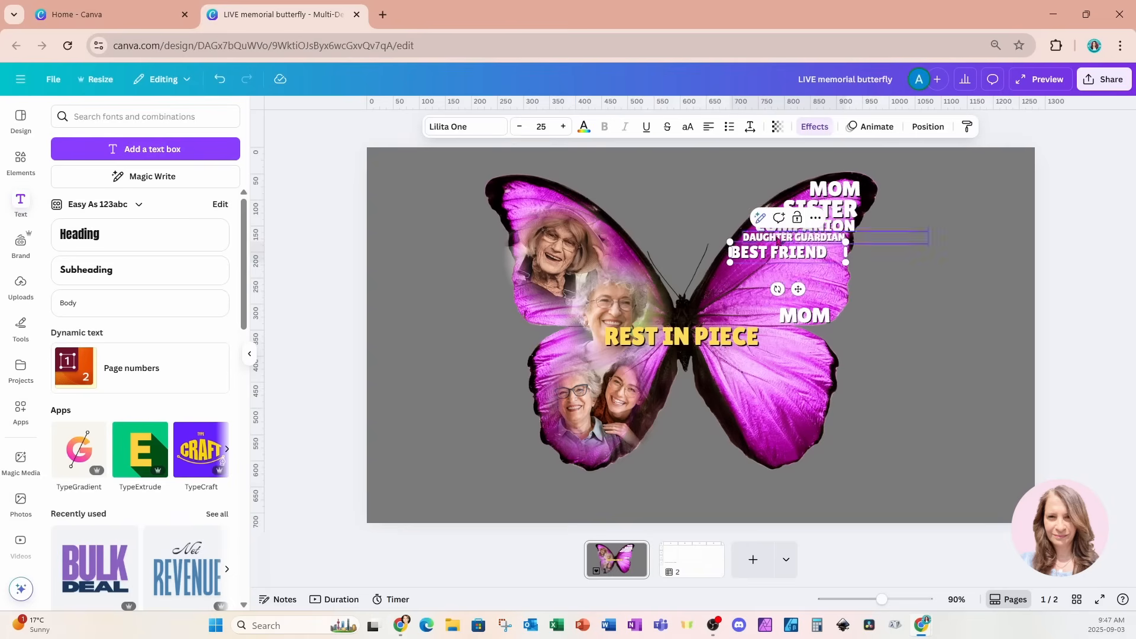
# Widen the letter spacing of BEST FRIEND and enlarge it to font size 26
pyautogui.click(750, 127)
pyautogui.moveTo(709, 174); pyautogui.dragTo(715, 174)
pyautogui.moveTo(845, 252)
pyautogui.mouseDown()
pyautogui.moveTo(927, 252)
pyautogui.moveTo(847, 252)
pyautogui.mouseUp()
pyautogui.moveTo(847, 263); pyautogui.dragTo(850, 263)
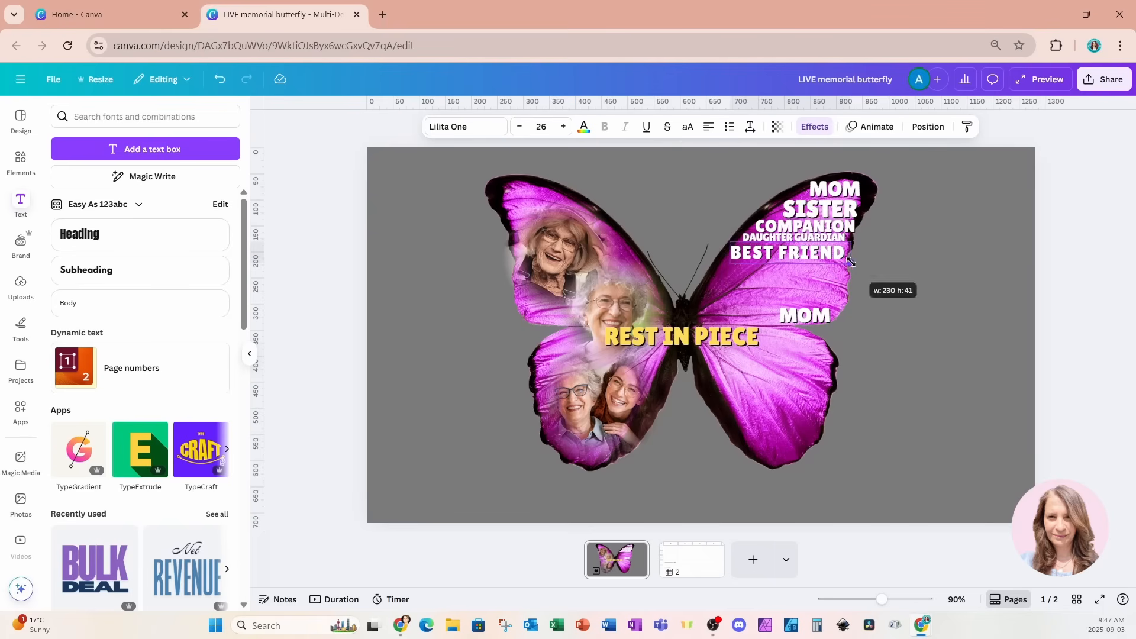
pyautogui.click(751, 128)
pyautogui.click(923, 266)
# Duplicate BEST FRIEND, place the copy in the lower right wing and replace its wording with PROTECTOR
pyautogui.click(796, 252)
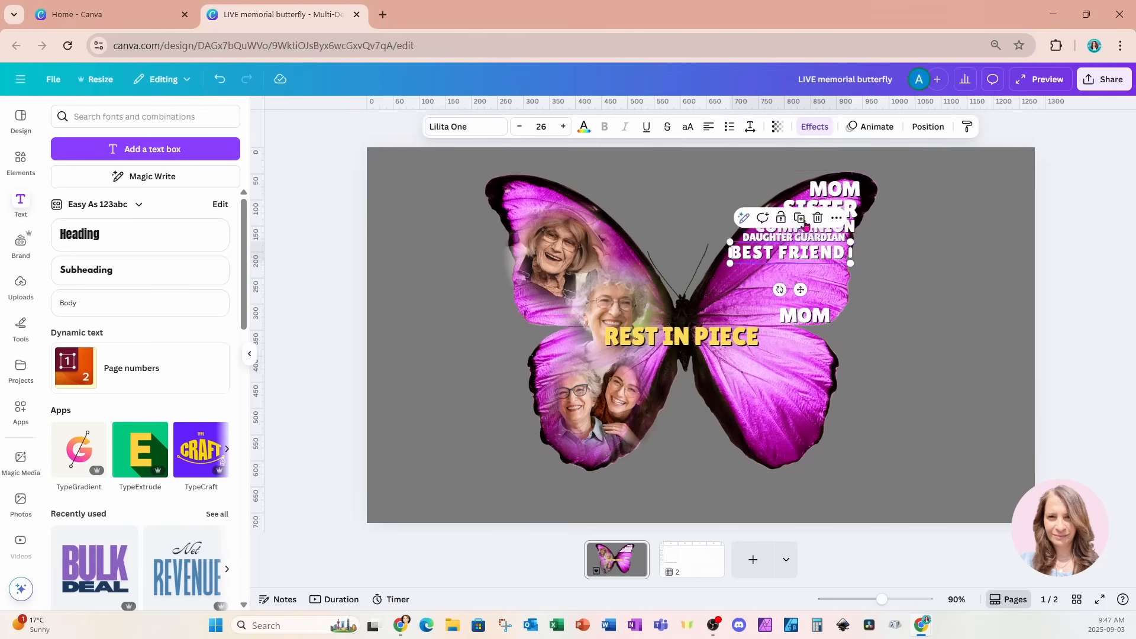
pyautogui.click(800, 218)
pyautogui.moveTo(808, 258); pyautogui.dragTo(832, 411)
pyautogui.doubleClick(789, 377)
pyautogui.write('PROTECTOR')
pyautogui.click(908, 355)
# Duplicate the lower MOM text below PROTECTOR, replace its wording with ADVISOR and enlarge it to font size 34.4
pyautogui.click(806, 316)
pyautogui.click(838, 285)
pyautogui.doubleClick(760, 394)
pyautogui.write('ADVISOR')
pyautogui.click(564, 127)
pyautogui.click(563, 126)
pyautogui.click(563, 127)
pyautogui.click(563, 126)
pyautogui.click(564, 126)
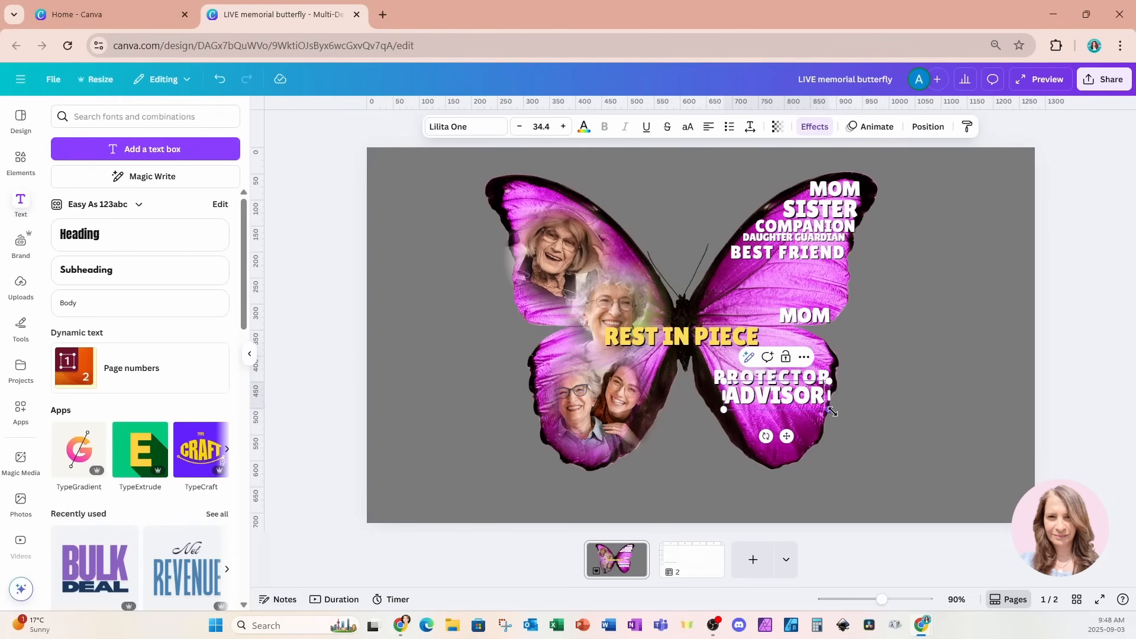
# Duplicate DAUGHTER GUARDIAN, place the copy below ADVISOR and replace its wording with HEARTBEAT
pyautogui.click(796, 237)
pyautogui.click(843, 208)
pyautogui.moveTo(852, 278); pyautogui.dragTo(828, 439)
pyautogui.doubleClick(818, 411)
pyautogui.write('HEARTBEAT')
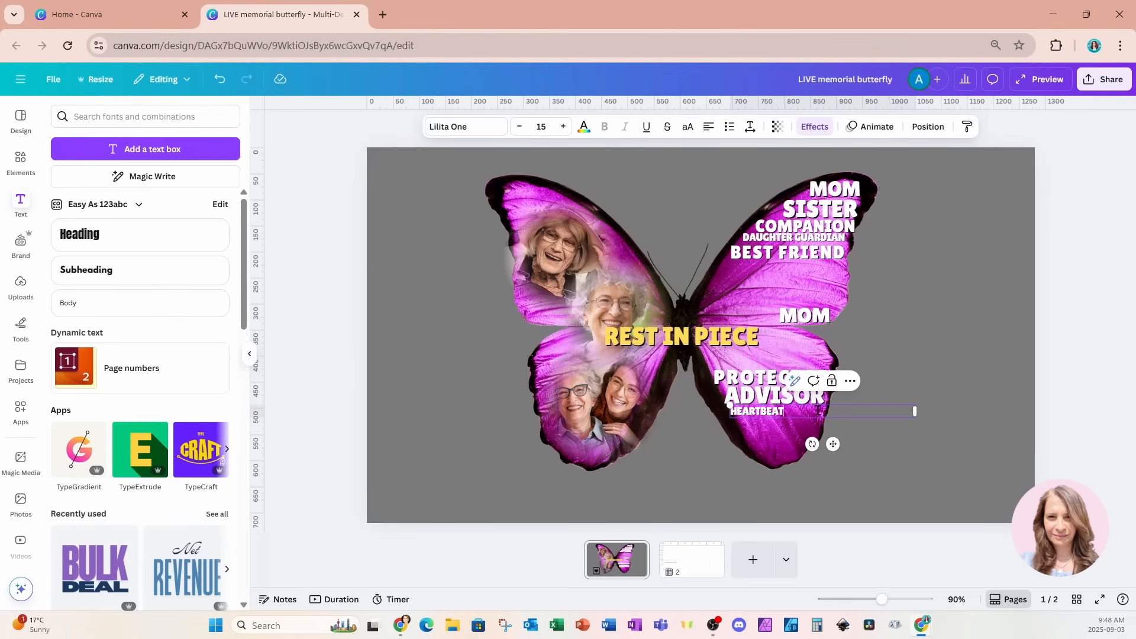
# Duplicate the MOM text between the wings and place the copy directly beside HEARTBEAT
pyautogui.click(811, 316)
pyautogui.click(840, 280)
pyautogui.moveTo(833, 326); pyautogui.dragTo(830, 416)
# Place a copy of the MOM text below HEARTBEAT and replace its wording with MOTIVATOR
pyautogui.moveTo(884, 426); pyautogui.dragTo(818, 478)
pyautogui.click(834, 378)
pyautogui.doubleClick(760, 425)
pyautogui.write('MOTIVATOR')
pyautogui.click(888, 427)
# Duplicate MOTIVATOR below itself and replace the copy's wording with FRIEND
pyautogui.click(799, 425)
pyautogui.click(792, 390)
pyautogui.doubleClick(787, 439)
pyautogui.write('FRIEND')
# Duplicate the MOM text between the wings, place the copy below FRIEND at the wing's tip and set its font size to 20.5
pyautogui.click(805, 316)
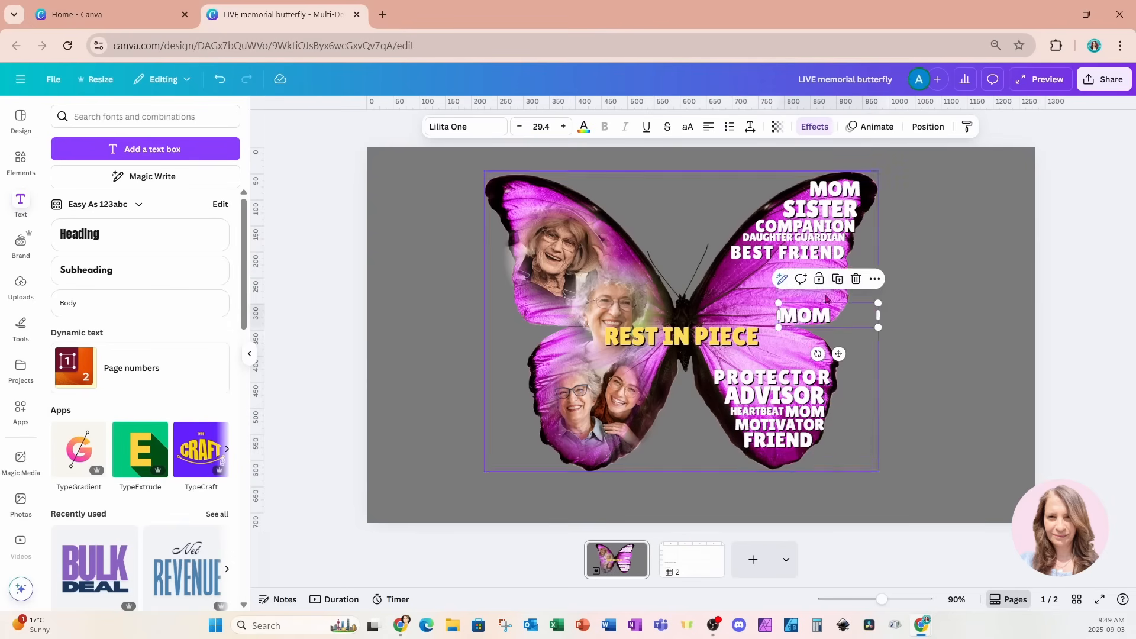
pyautogui.click(837, 277)
pyautogui.moveTo(889, 312); pyautogui.dragTo(790, 484)
pyautogui.click(894, 453)
pyautogui.click(771, 452)
pyautogui.click(563, 127)
pyautogui.click(563, 127)
pyautogui.click(563, 126)
pyautogui.click(563, 127)
pyautogui.click(564, 127)
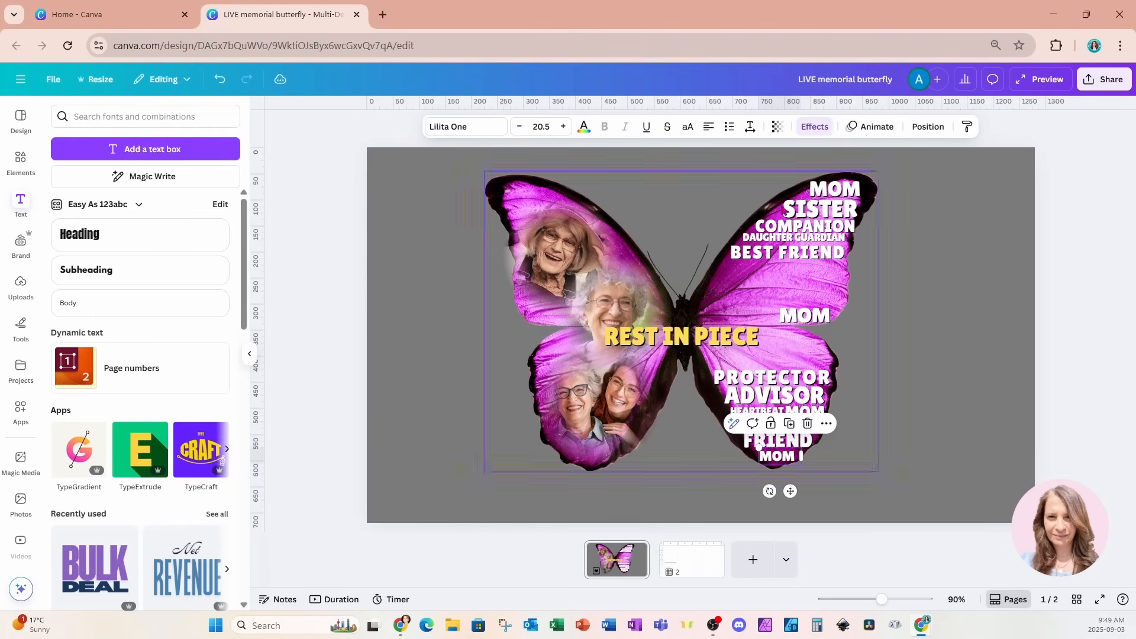
# Duplicate ADVISOR, reword the copy as COMPANION, and fit it across the upper right wing below BEST FRIEND at font size 35
pyautogui.click(900, 270)
pyautogui.click(773, 397)
pyautogui.click(787, 359)
pyautogui.moveTo(785, 404); pyautogui.dragTo(775, 356)
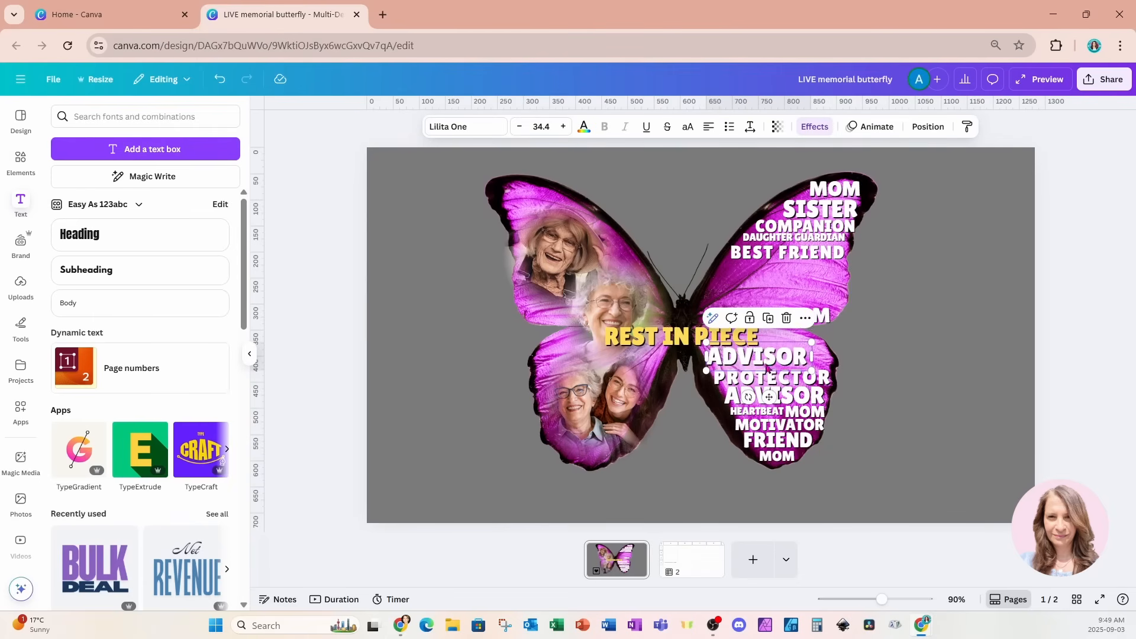
pyautogui.doubleClick(776, 356)
pyautogui.write('COMPANION')
pyautogui.moveTo(847, 343); pyautogui.dragTo(832, 342)
pyautogui.moveTo(777, 397); pyautogui.dragTo(778, 323)
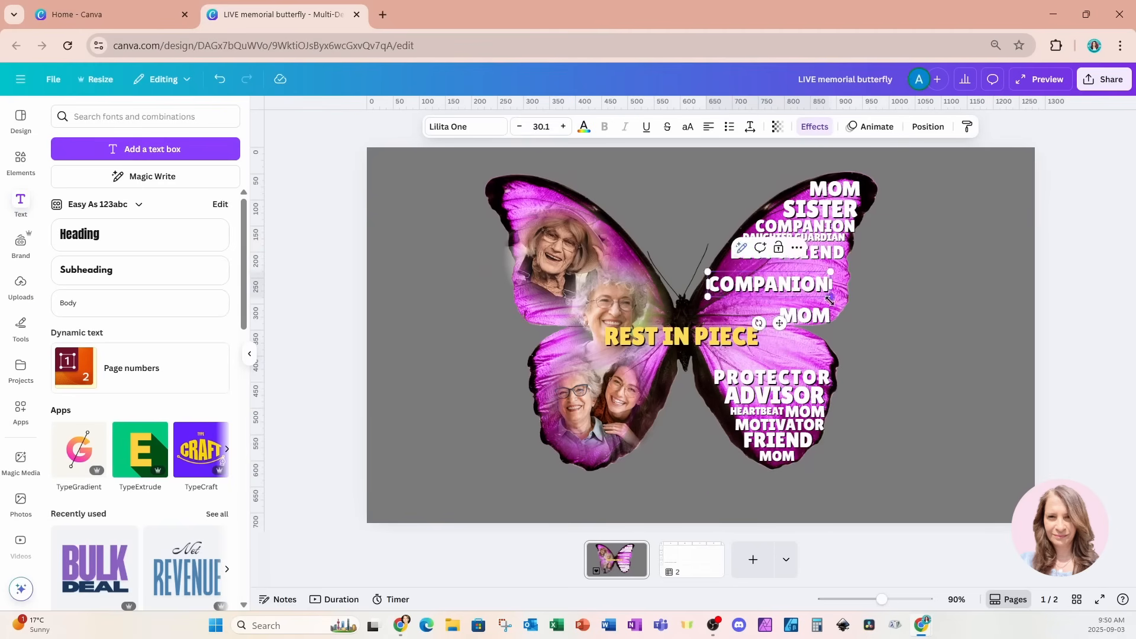
pyautogui.moveTo(830, 297); pyautogui.dragTo(850, 301)
# Duplicate HEARTBEAT, move the copy above PROTECTOR and replace its wording with DAUGHTER SISTER
pyautogui.click(759, 411)
pyautogui.click(829, 380)
pyautogui.moveTo(839, 451); pyautogui.dragTo(809, 387)
pyautogui.press('Return')
pyautogui.write('DAUGHTE')
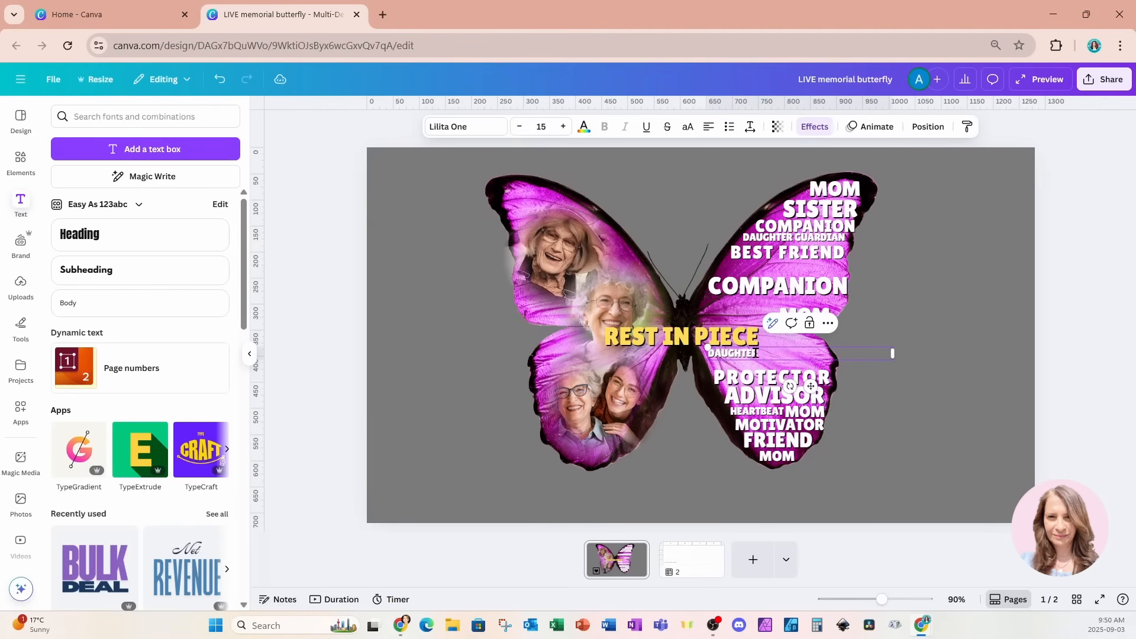
pyautogui.write('R SISTER')
# Enlarge DAUGHTER SISTER to font size 21 and place it directly below the large COMPANION
pyautogui.press('Escape')
pyautogui.click(564, 127)
pyautogui.moveTo(892, 354); pyautogui.dragTo(793, 307)
pyautogui.click(563, 126)
pyautogui.click(564, 126)
pyautogui.click(563, 127)
pyautogui.click(564, 126)
pyautogui.click(563, 127)
pyautogui.click(888, 368)
pyautogui.click(799, 360)
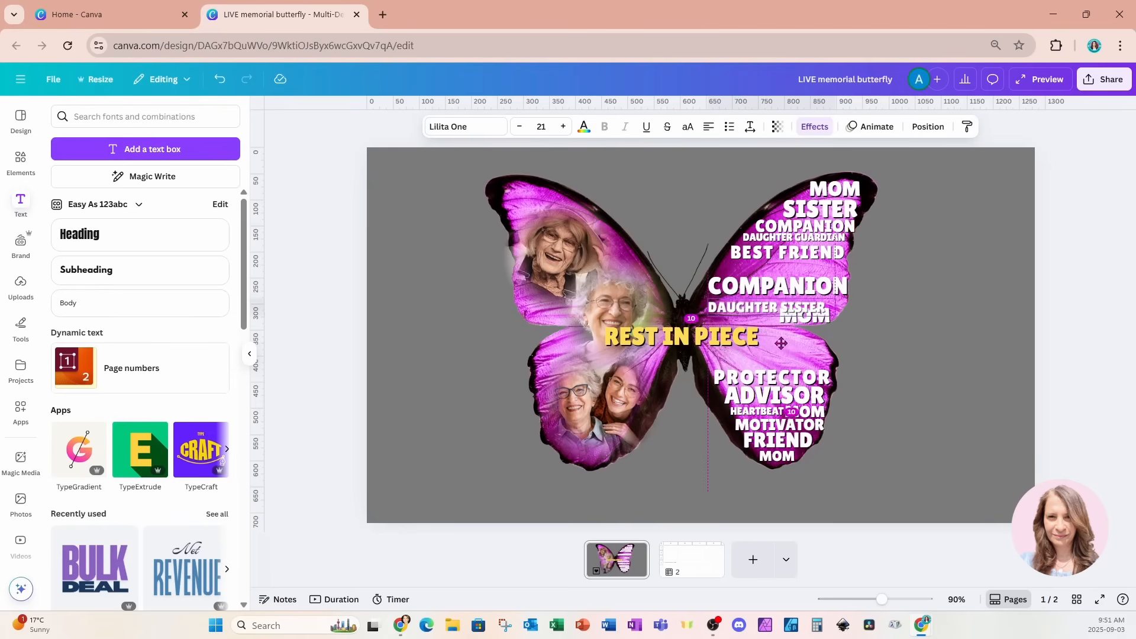
# Widen the letter spacing of DAUGHTER SISTER so it spans the width of COMPANION on one line
pyautogui.click(749, 127)
pyautogui.moveTo(709, 174); pyautogui.dragTo(717, 175)
pyautogui.moveTo(830, 315); pyautogui.dragTo(850, 321)
pyautogui.moveTo(881, 600); pyautogui.dragTo(889, 599)
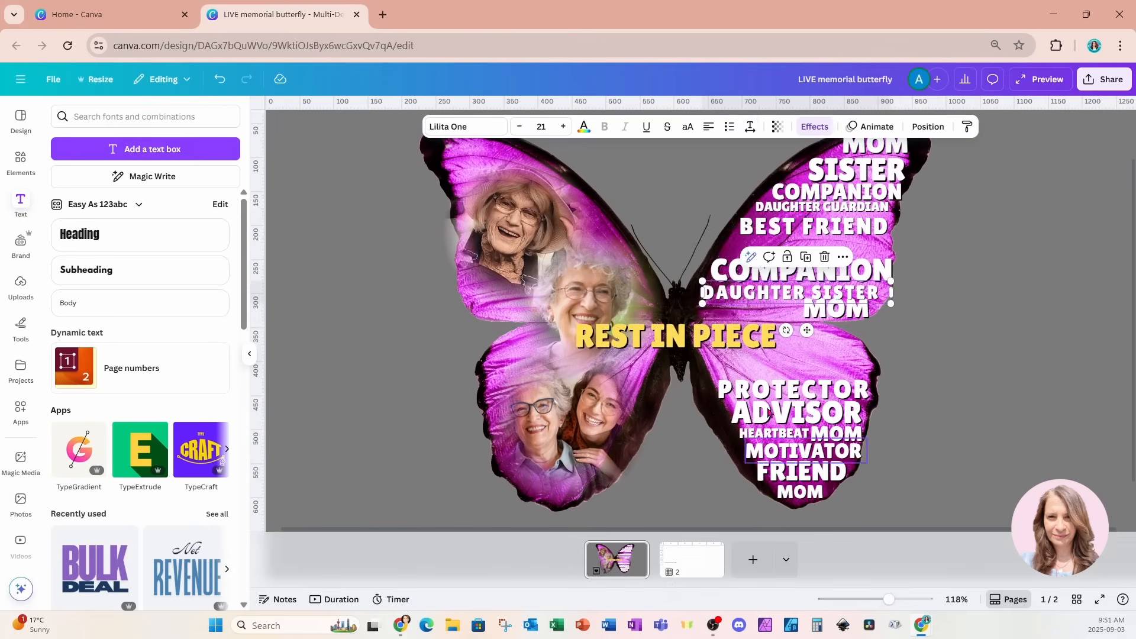
pyautogui.click(749, 127)
pyautogui.moveTo(721, 179); pyautogui.dragTo(723, 176)
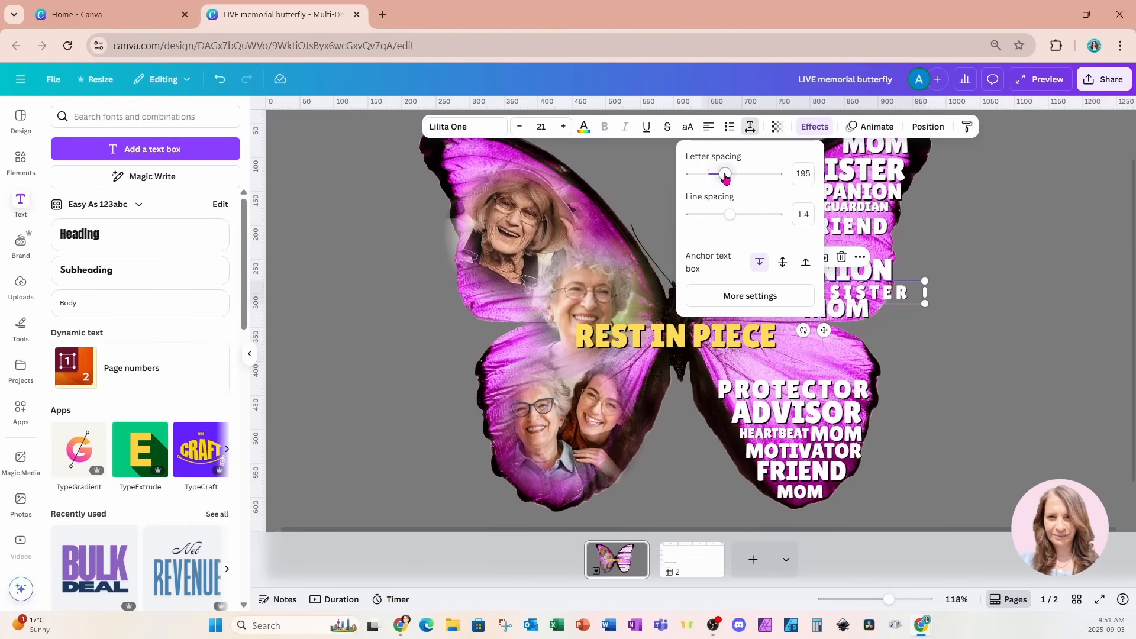
pyautogui.click(953, 242)
pyautogui.click(957, 239)
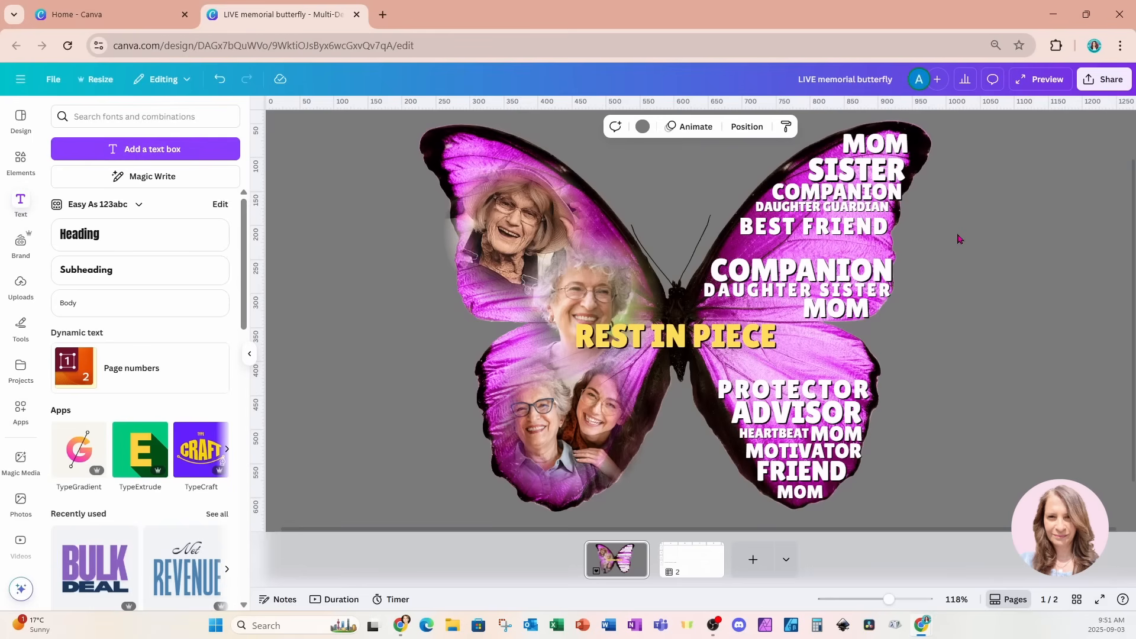
# Duplicate BEST FRIEND, place the copy at the top of the lower right wing and tighten its letter spacing
pyautogui.click(863, 232)
pyautogui.hotkey('ctrl', 'd')
pyautogui.moveTo(838, 275); pyautogui.dragTo(790, 399)
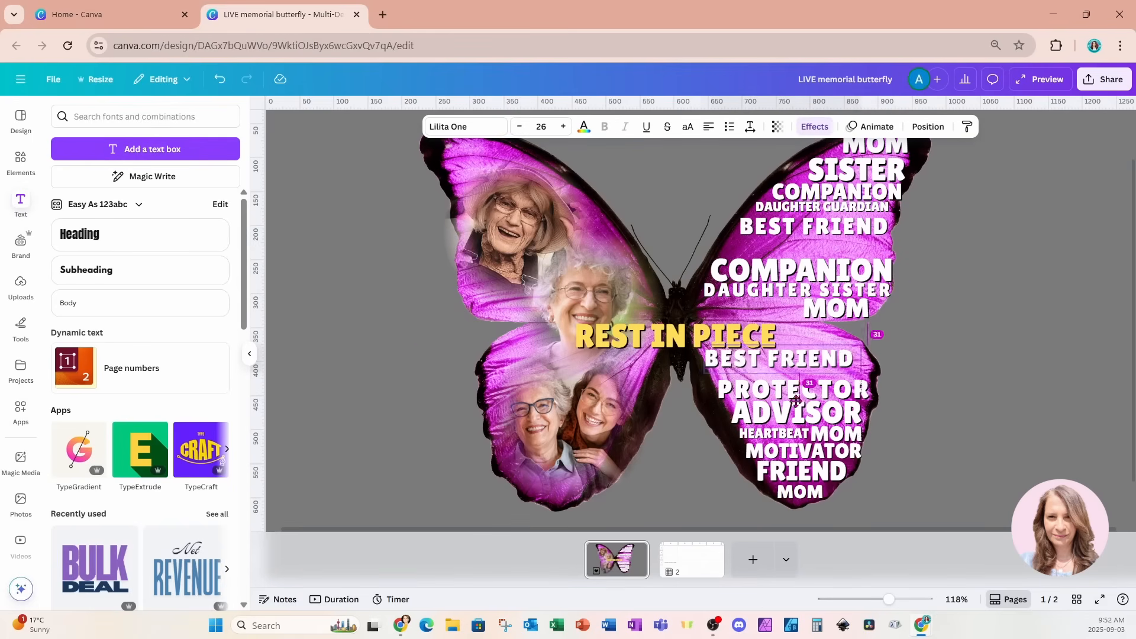
pyautogui.click(750, 126)
pyautogui.moveTo(714, 174); pyautogui.dragTo(702, 174)
# Duplicate the large COMPANION, reword the copy as SOULMATE, and fit it beside MOM under DAUGHTER SISTER at font size 22.2
pyautogui.click(846, 273)
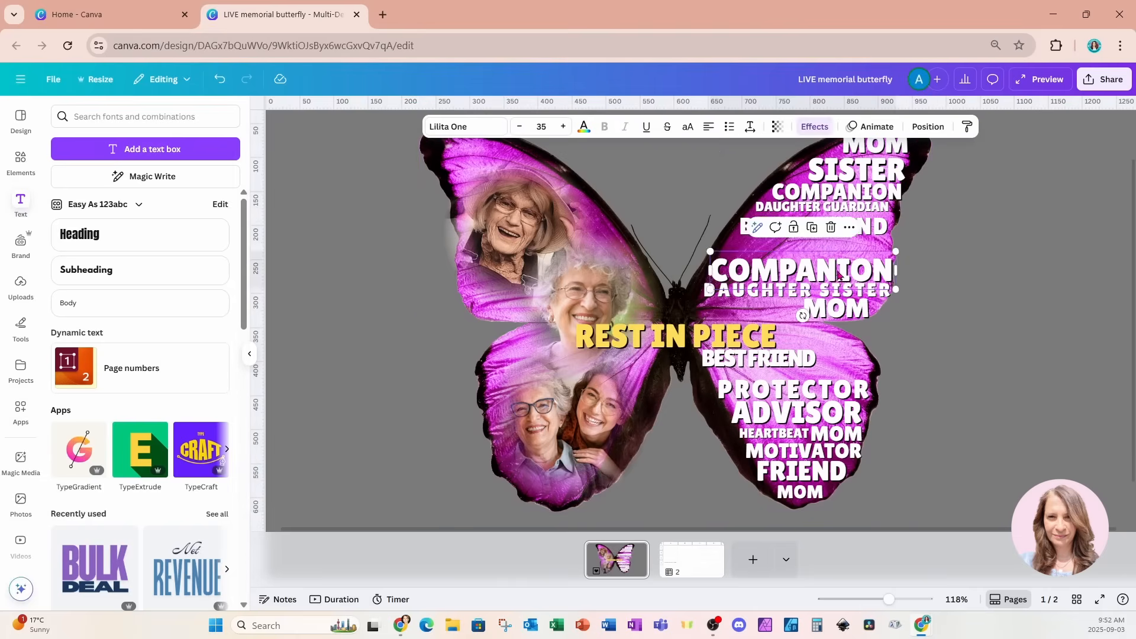
pyautogui.hotkey('ctrl', 'd')
pyautogui.moveTo(824, 325); pyautogui.dragTo(805, 357)
pyautogui.doubleClick(798, 309)
pyautogui.write('SOULMATE')
pyautogui.moveTo(886, 330); pyautogui.dragTo(819, 316)
pyautogui.moveTo(771, 343); pyautogui.dragTo(769, 348)
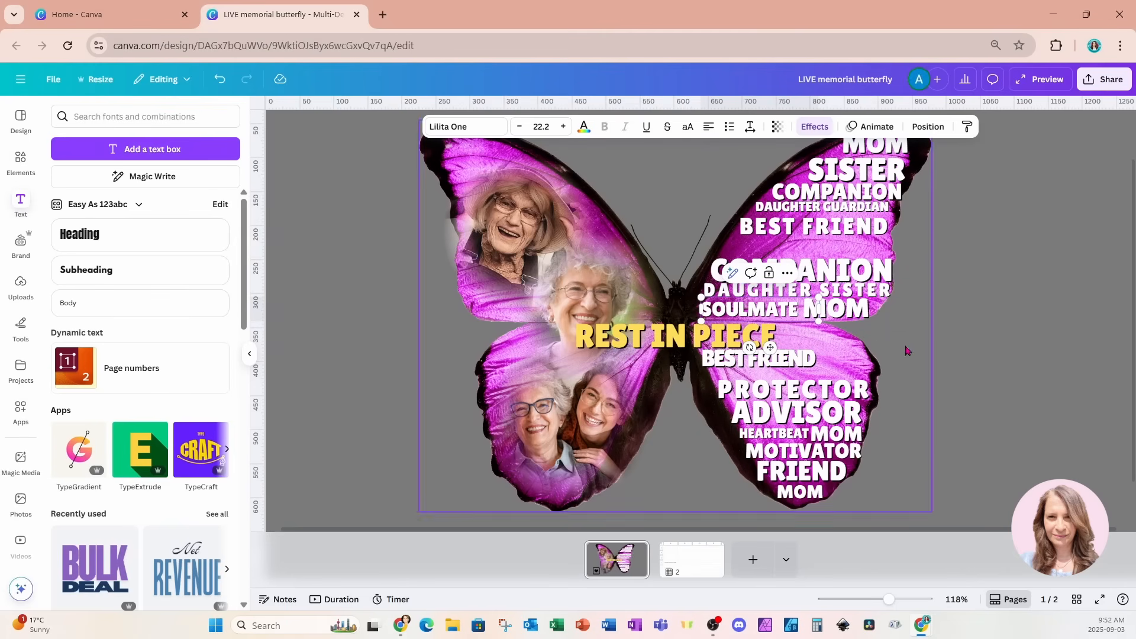
# Duplicate DAUGHTER GUARDIAN above PROTECTOR and reword the copy as KIND LOVE GUARDIAN at font size 16
pyautogui.click(842, 210)
pyautogui.hotkey('ctrl', 'd')
pyautogui.moveTo(896, 252); pyautogui.dragTo(842, 407)
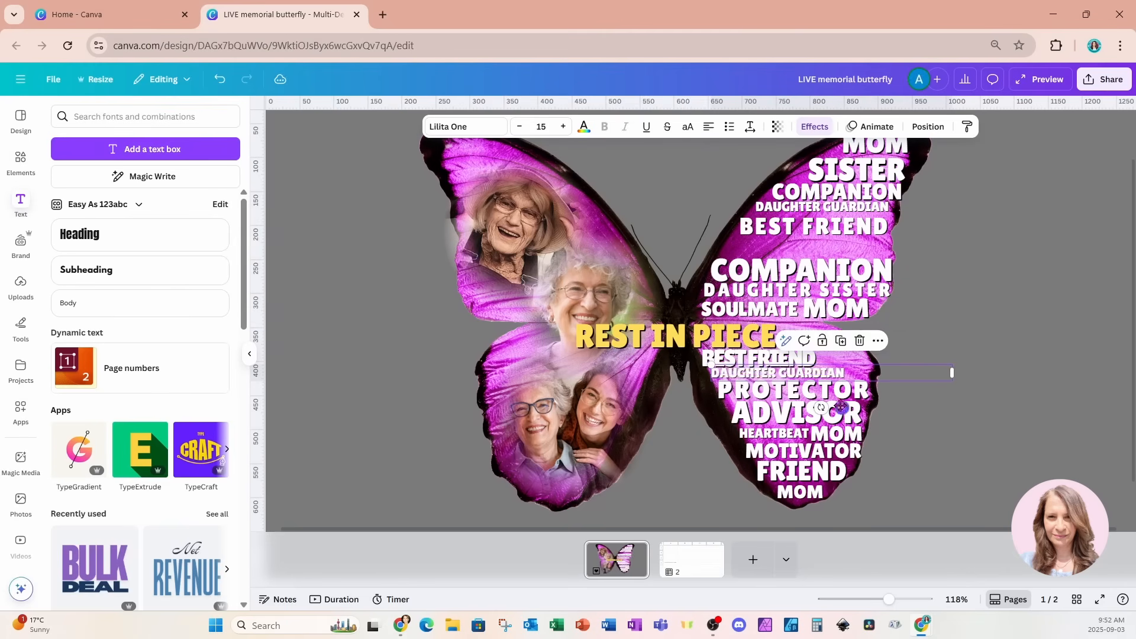
pyautogui.doubleClick(826, 372)
pyautogui.write('KIND LOV')
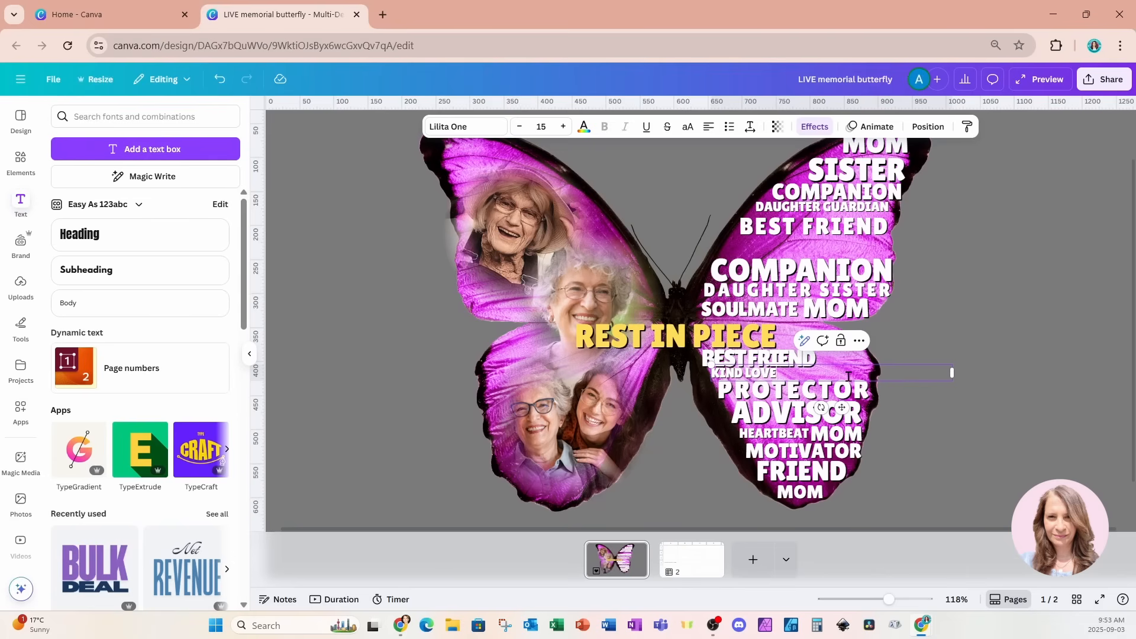
pyautogui.click(566, 128)
# Widen the letter spacing of KIND LOVE GUARDIAN and narrow its text box to the wing's edge
pyautogui.click(750, 127)
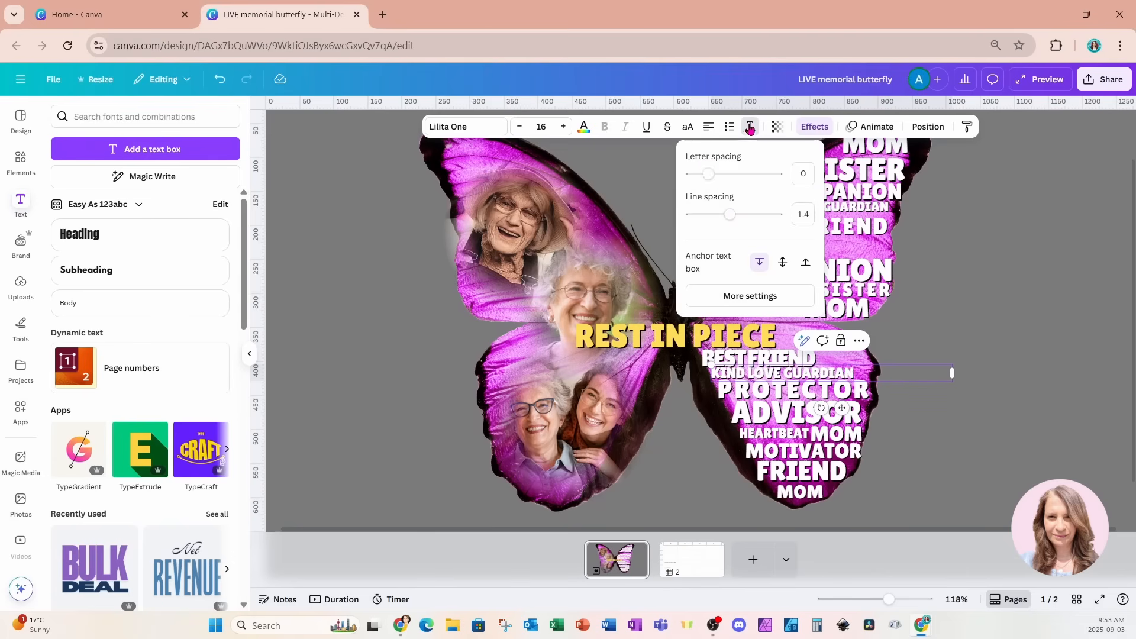
pyautogui.moveTo(706, 175); pyautogui.dragTo(715, 177)
pyautogui.click(935, 308)
pyautogui.click(917, 373)
pyautogui.moveTo(952, 372); pyautogui.dragTo(882, 372)
pyautogui.click(964, 315)
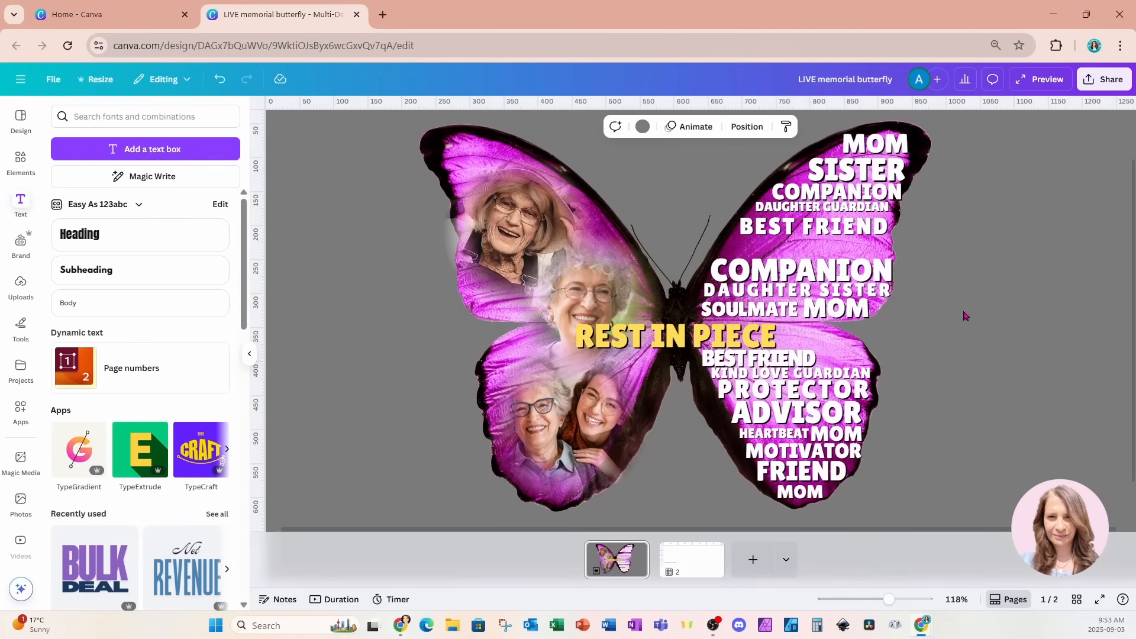
# Duplicate SOULMATE, replace the copy's wording with CHEERLEADER and fit it between BEST FRIEND and the large COMPANION
pyautogui.click(789, 307)
pyautogui.hotkey('ctrl', 'd')
pyautogui.moveTo(788, 310); pyautogui.dragTo(855, 371)
pyautogui.doubleClick(970, 329)
pyautogui.write('CHEERLEADER')
pyautogui.click(1000, 382)
pyautogui.click(957, 326)
# Duplicate CHEERLEADER, reword the copy as ANCHOR, narrow its box and place it just after REST IN PIECE
pyautogui.click(796, 255)
pyautogui.hotkey('ctrl', 'd')
pyautogui.doubleClick(1003, 307)
pyautogui.write('ANCHOR')
pyautogui.moveTo(912, 336); pyautogui.dragTo(859, 336)
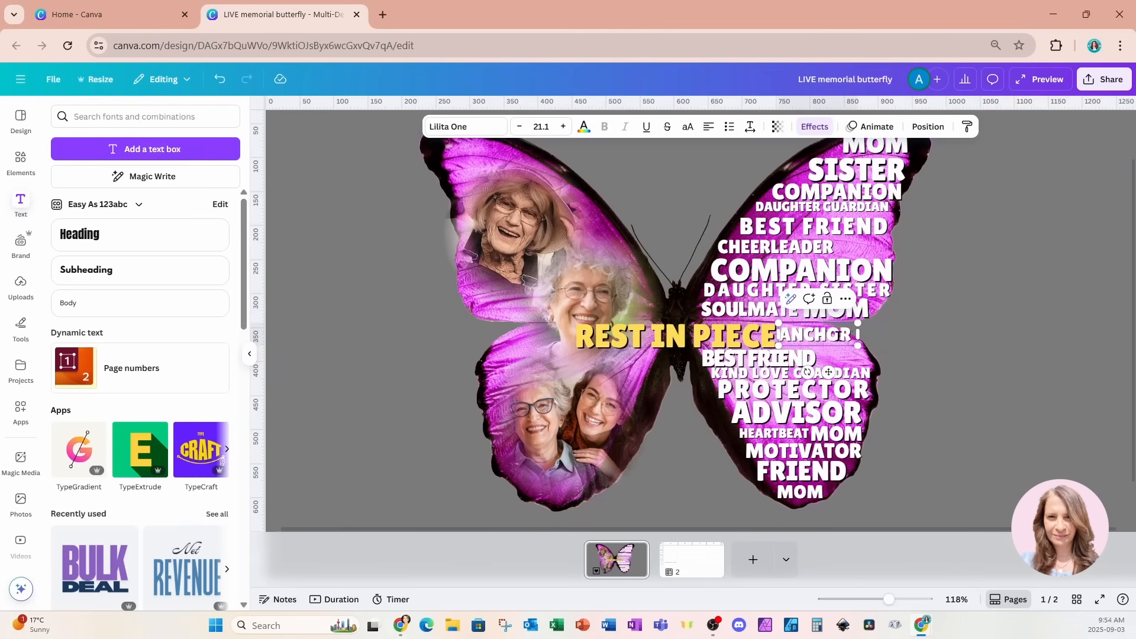
pyautogui.click(954, 337)
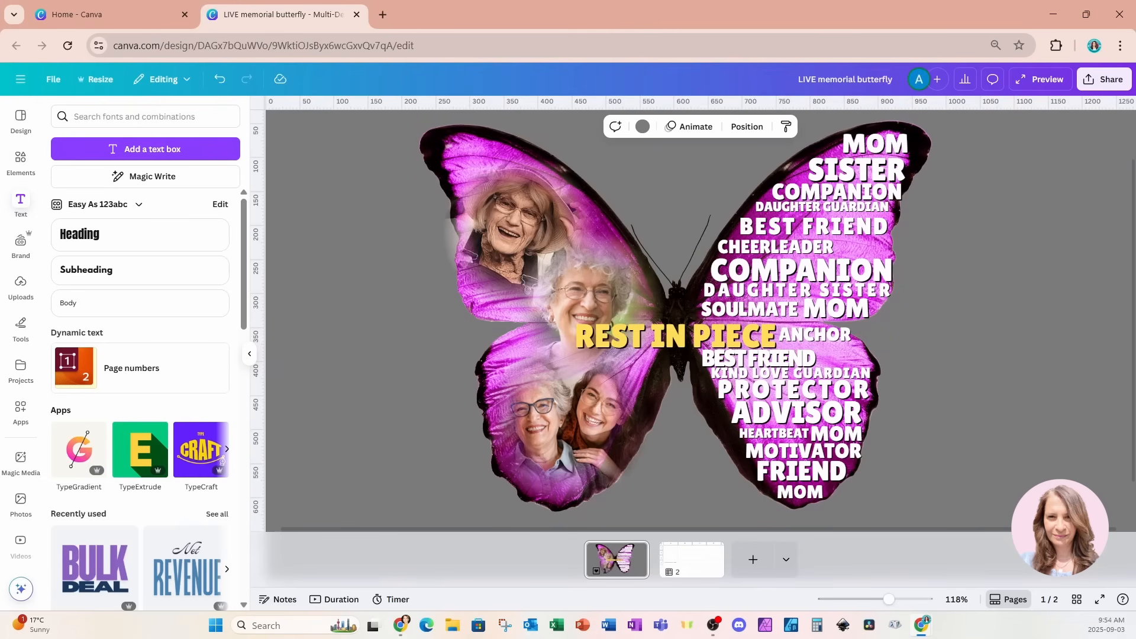
# Duplicate CHEERLEADER, replace the copy's wording with PARTNER and place it on the same line beside CHEERLEADER
pyautogui.click(793, 253)
pyautogui.hotkey('ctrl', 'd')
pyautogui.doubleClick(1006, 325)
pyautogui.write('PARTNER')
pyautogui.moveTo(794, 255); pyautogui.dragTo(1023, 327)
pyautogui.moveTo(988, 366); pyautogui.dragTo(892, 287)
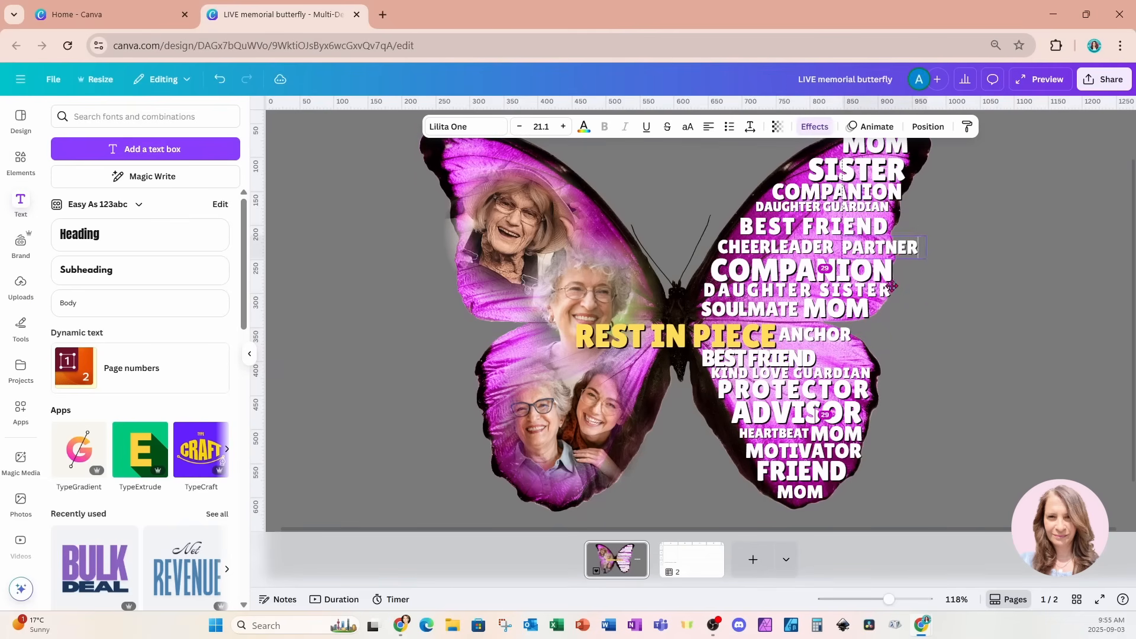
# Tighten the letter spacing of PARTNER and fit it beside CHEERLEADER within the wing's edge
pyautogui.click(751, 126)
pyautogui.click(972, 232)
pyautogui.moveTo(889, 600); pyautogui.dragTo(904, 602)
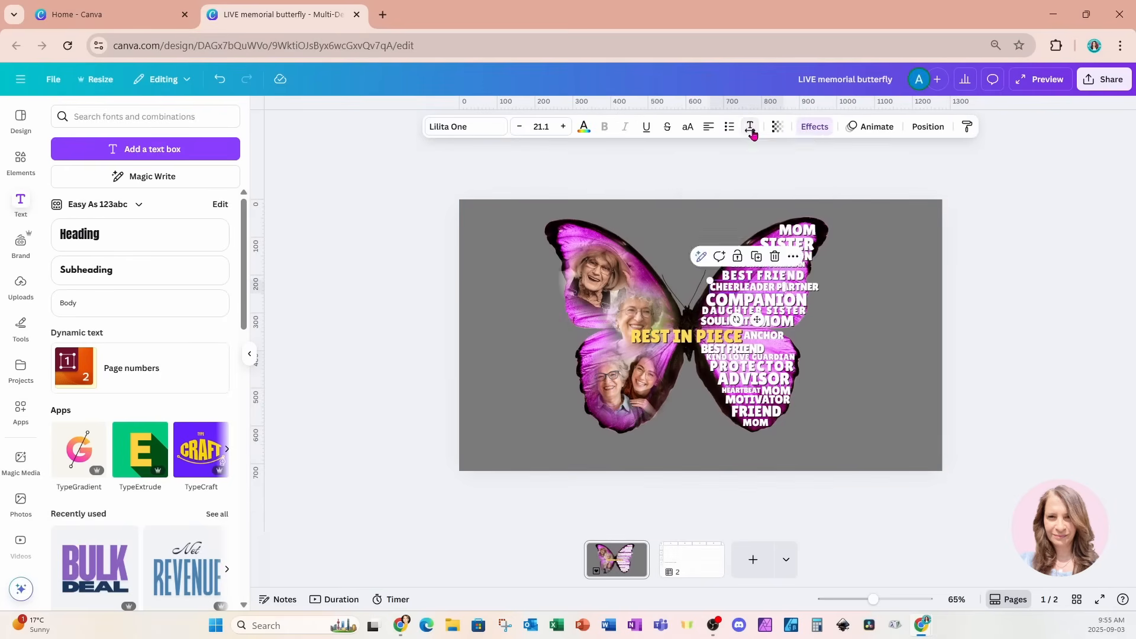
pyautogui.click(753, 126)
pyautogui.press('Escape')
pyautogui.moveTo(873, 602); pyautogui.dragTo(885, 601)
pyautogui.click(845, 258)
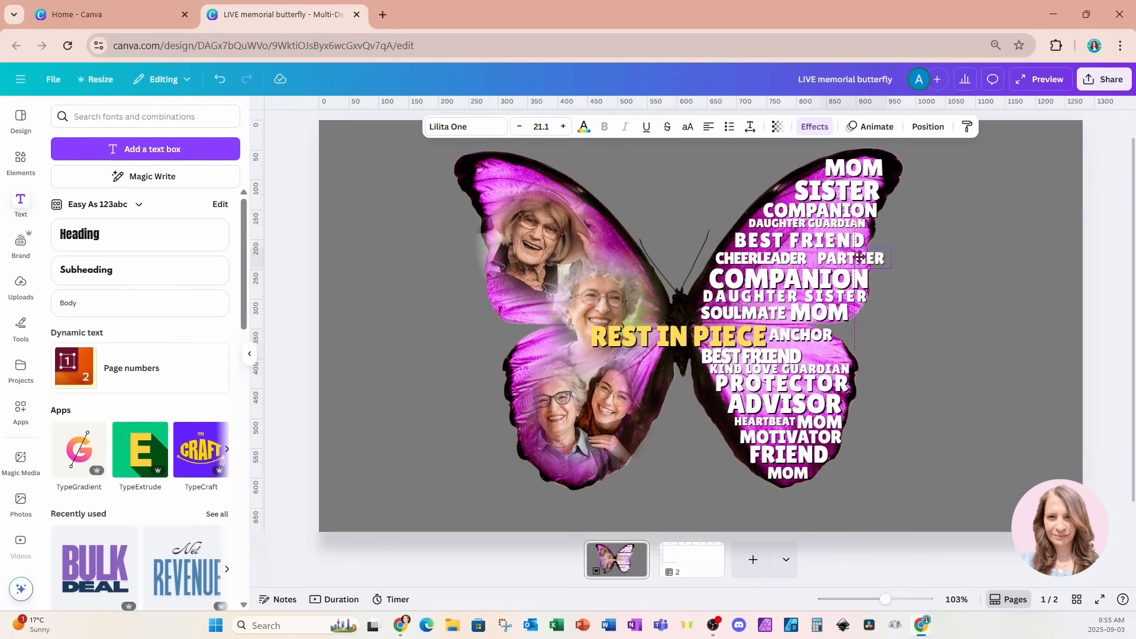
pyautogui.click(750, 126)
pyautogui.moveTo(705, 177); pyautogui.dragTo(695, 178)
pyautogui.click(974, 389)
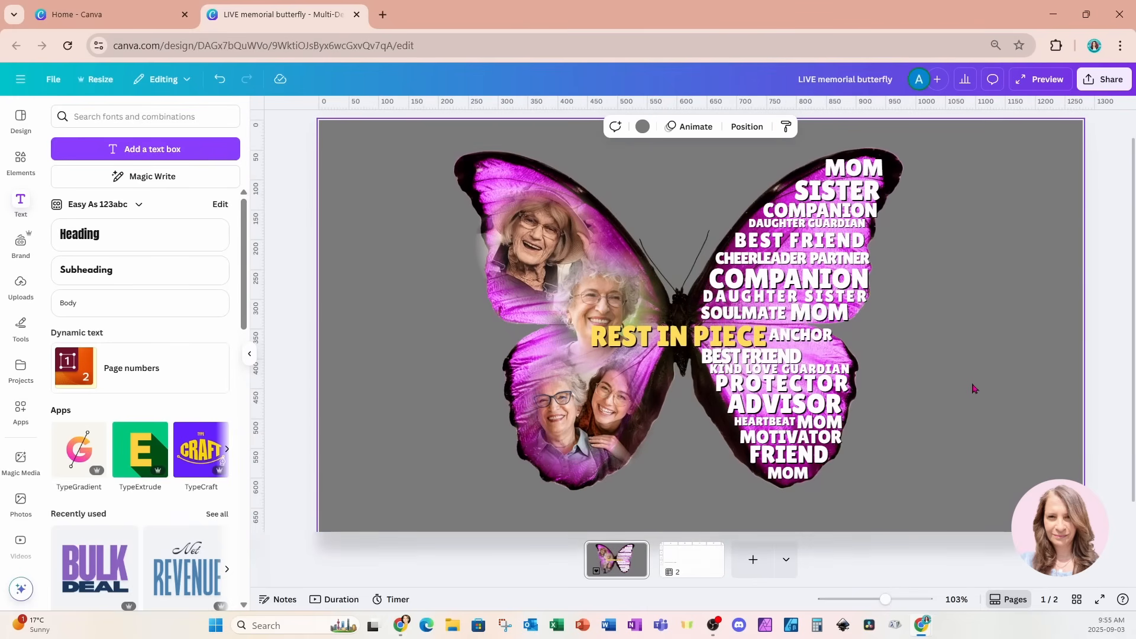
# Shift the top five lines from MOM to BEST FRIEND inward within the upper right wing and slightly enlarge MOM
pyautogui.click(865, 210)
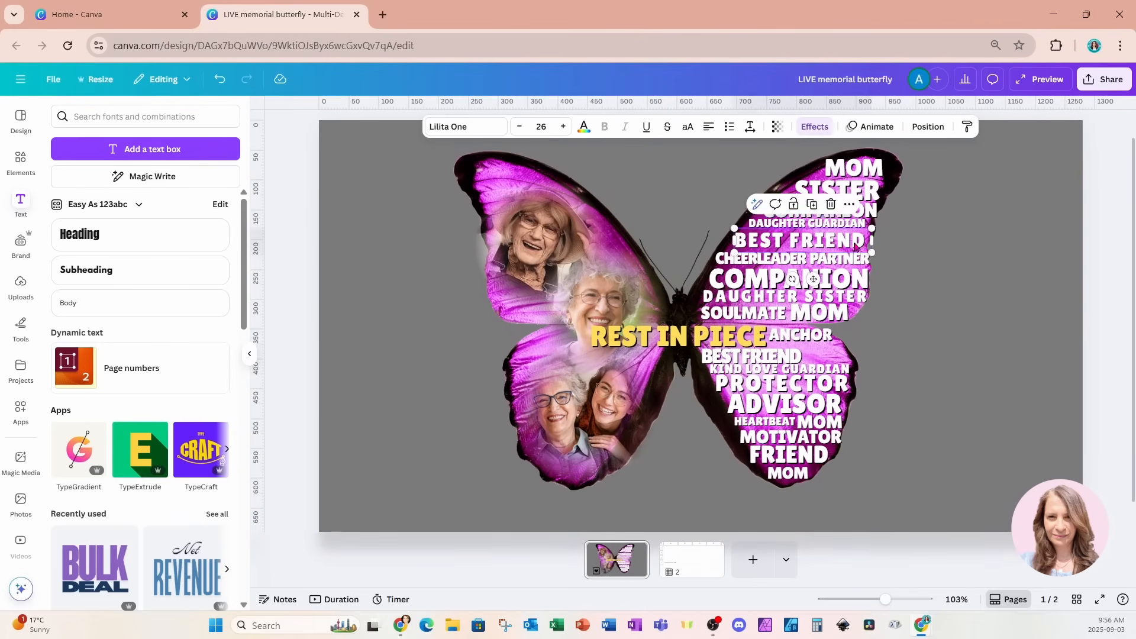
pyautogui.moveTo(865, 210); pyautogui.dragTo(859, 209)
pyautogui.click(823, 194)
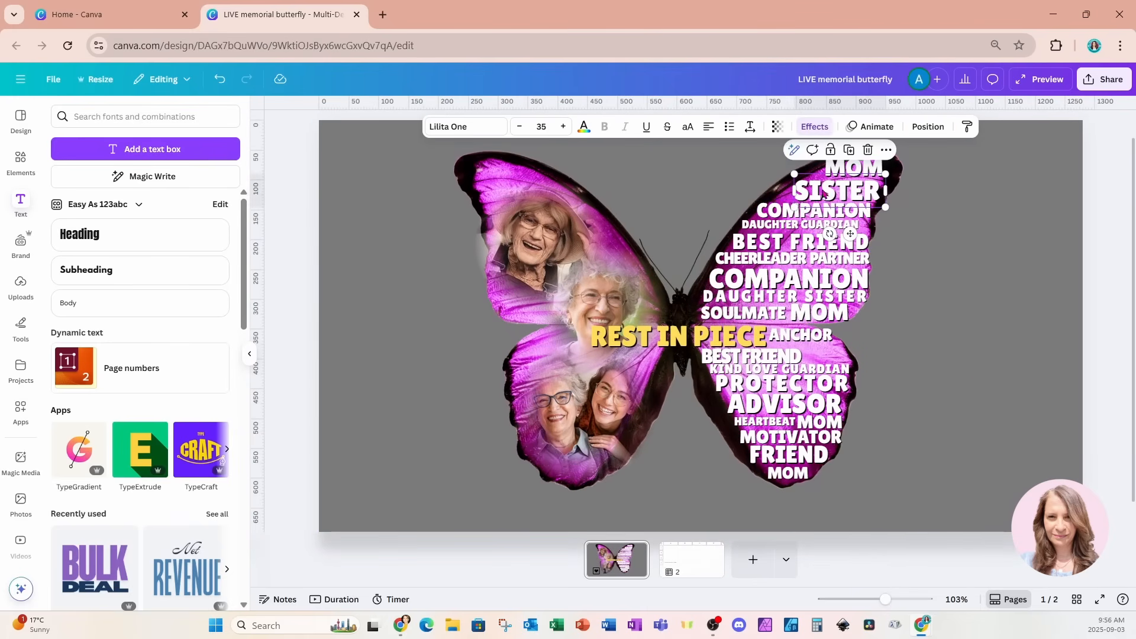
pyautogui.click(852, 167)
pyautogui.moveTo(886, 157); pyautogui.dragTo(941, 157)
pyautogui.click(928, 304)
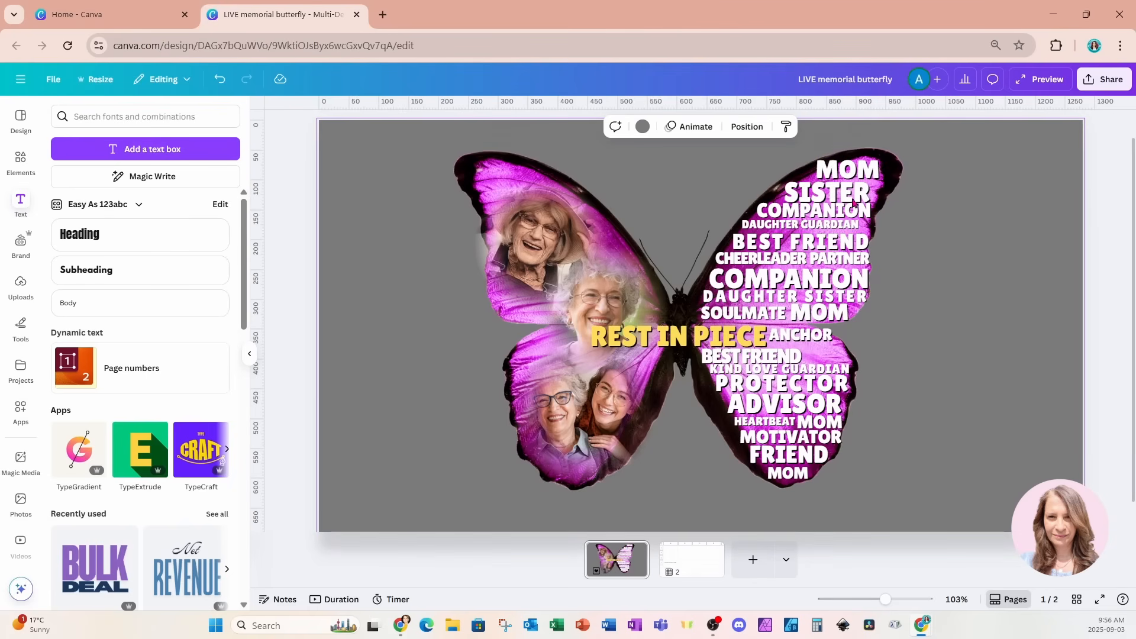
# Duplicate SISTER, reword the copy as ROCK, shrink it to size 25.9 and place it beside the lower-wing BEST FRIEND, below ANCHOR
pyautogui.click(832, 194)
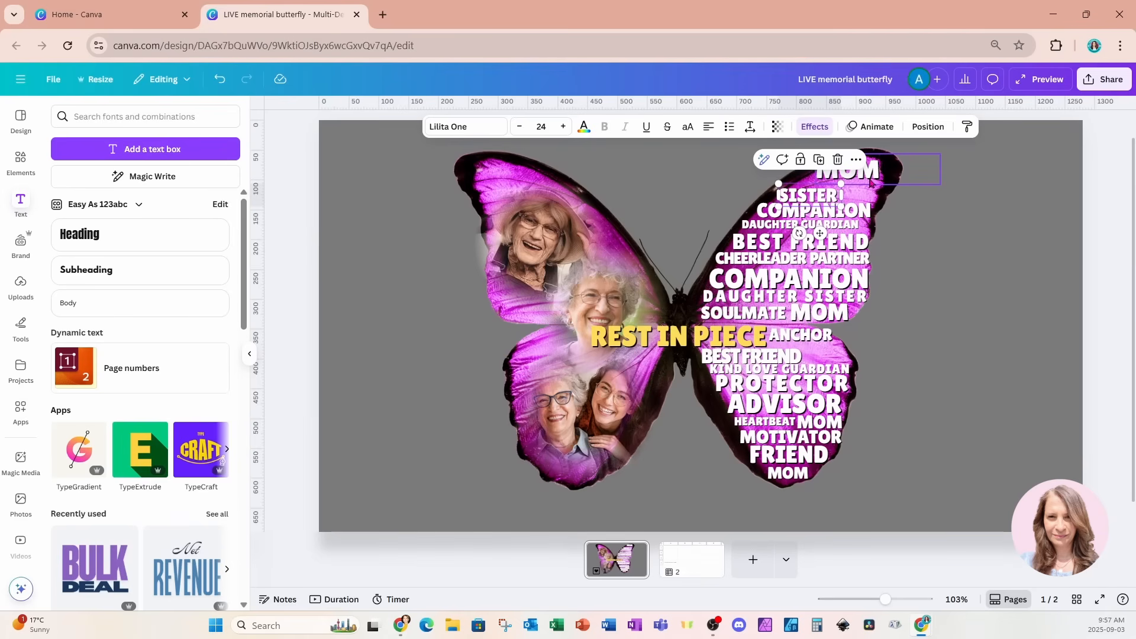
pyautogui.click(224, 82)
pyautogui.click(837, 160)
pyautogui.moveTo(850, 206); pyautogui.dragTo(976, 299)
pyautogui.doubleClick(976, 299)
pyautogui.write('ROCK')
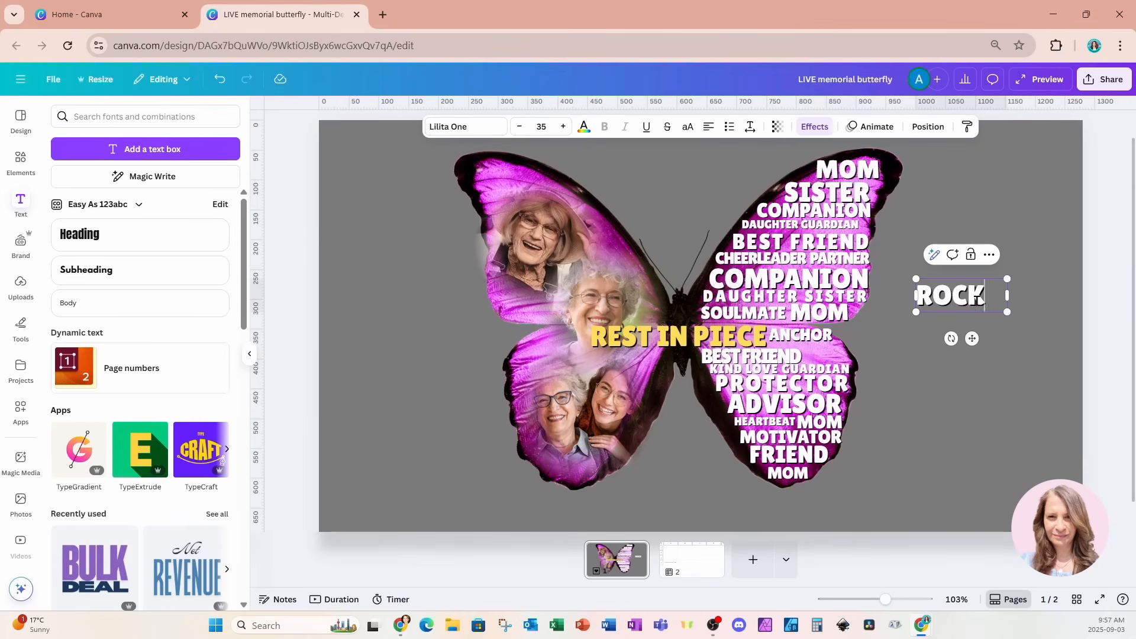
pyautogui.moveTo(972, 338); pyautogui.dragTo(862, 396)
pyautogui.moveTo(896, 336); pyautogui.dragTo(872, 345)
pyautogui.moveTo(851, 395); pyautogui.dragTo(849, 391)
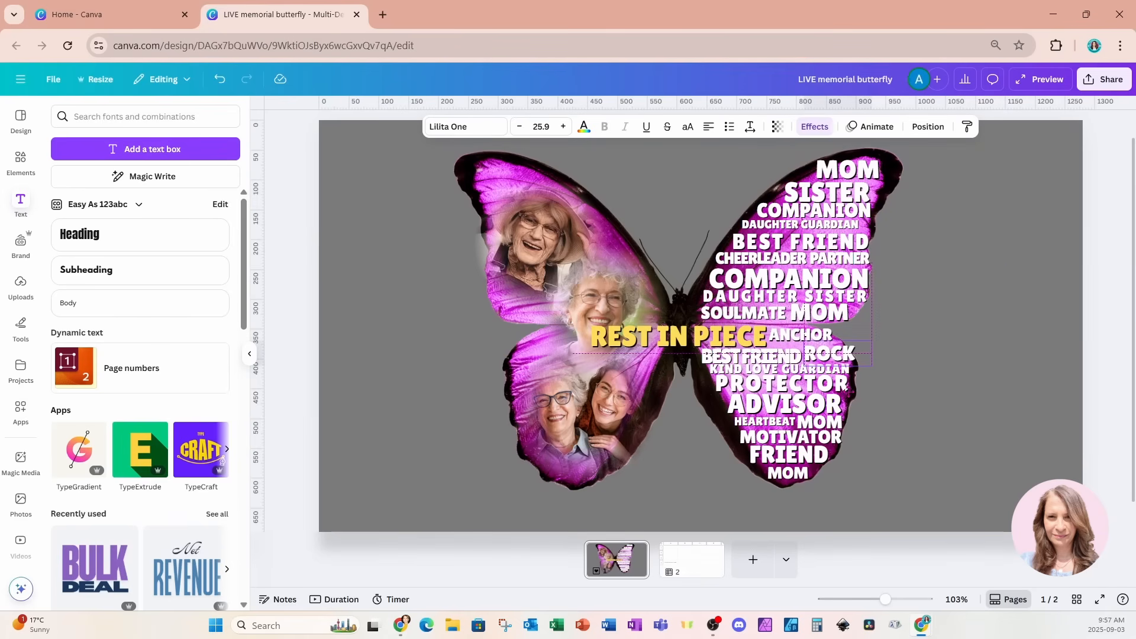
pyautogui.click(968, 370)
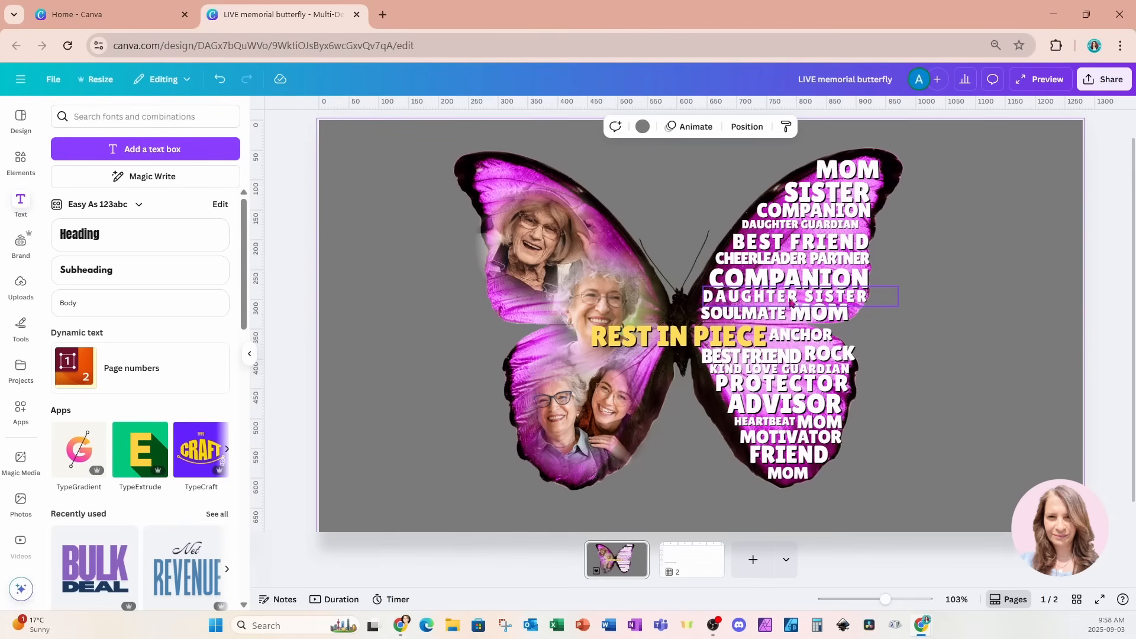
# Adjust the letter spacing of the DAUGHTER SISTER line to 134 so it ends within the wing's edge
pyautogui.click(750, 303)
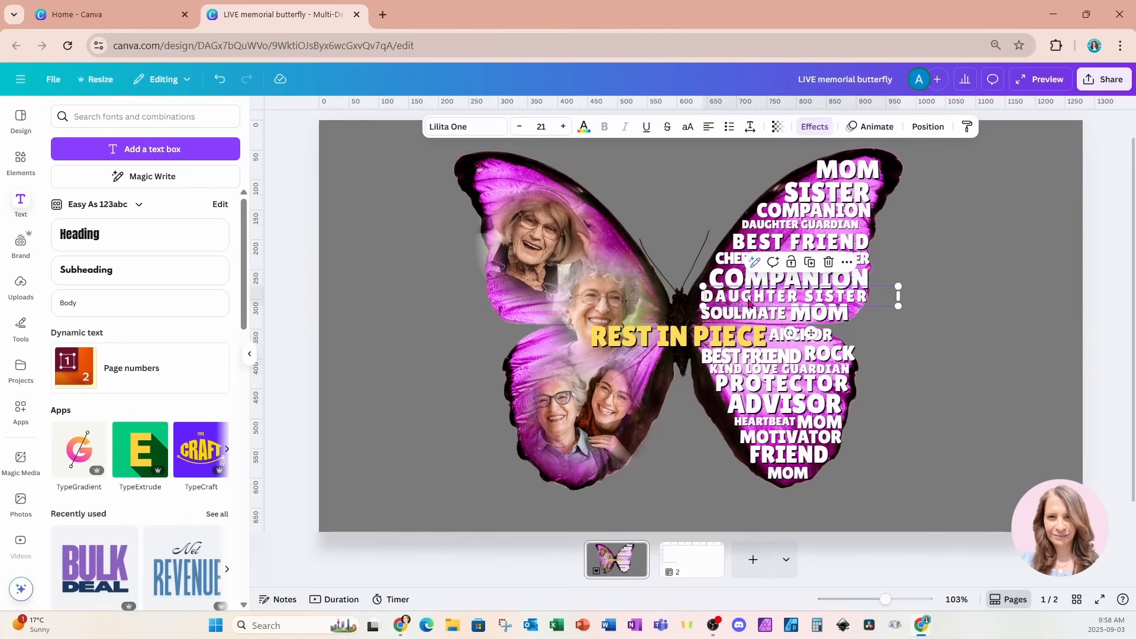
pyautogui.click(752, 128)
pyautogui.moveTo(721, 177)
pyautogui.mouseDown()
pyautogui.moveTo(736, 177)
pyautogui.moveTo(700, 178)
pyautogui.moveTo(730, 181)
pyautogui.mouseUp()
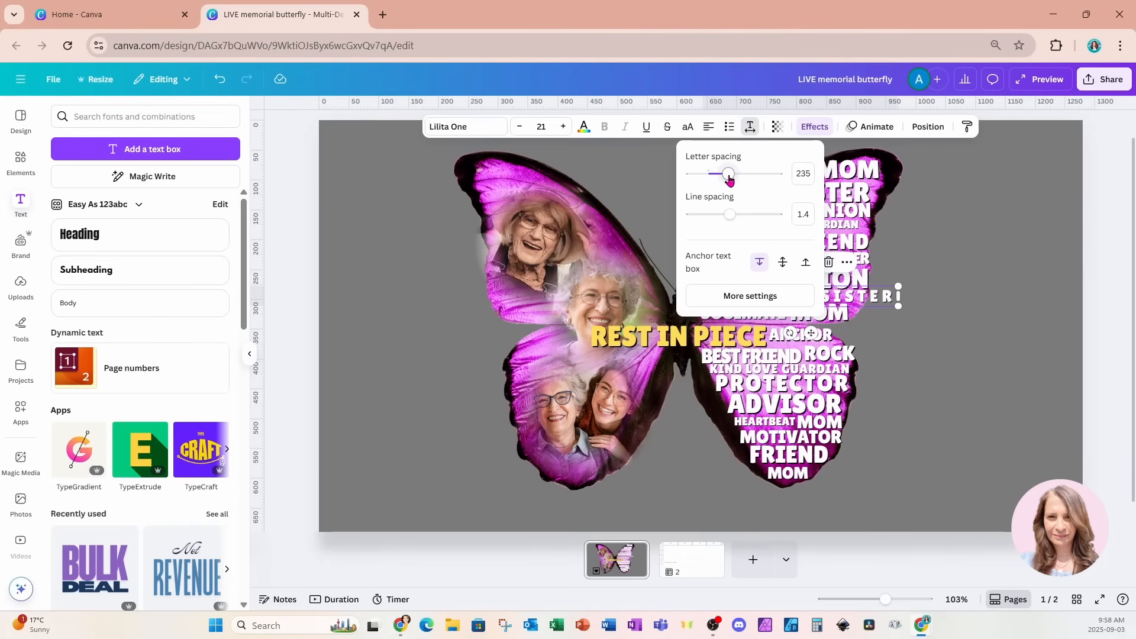
pyautogui.moveTo(731, 181); pyautogui.dragTo(726, 181)
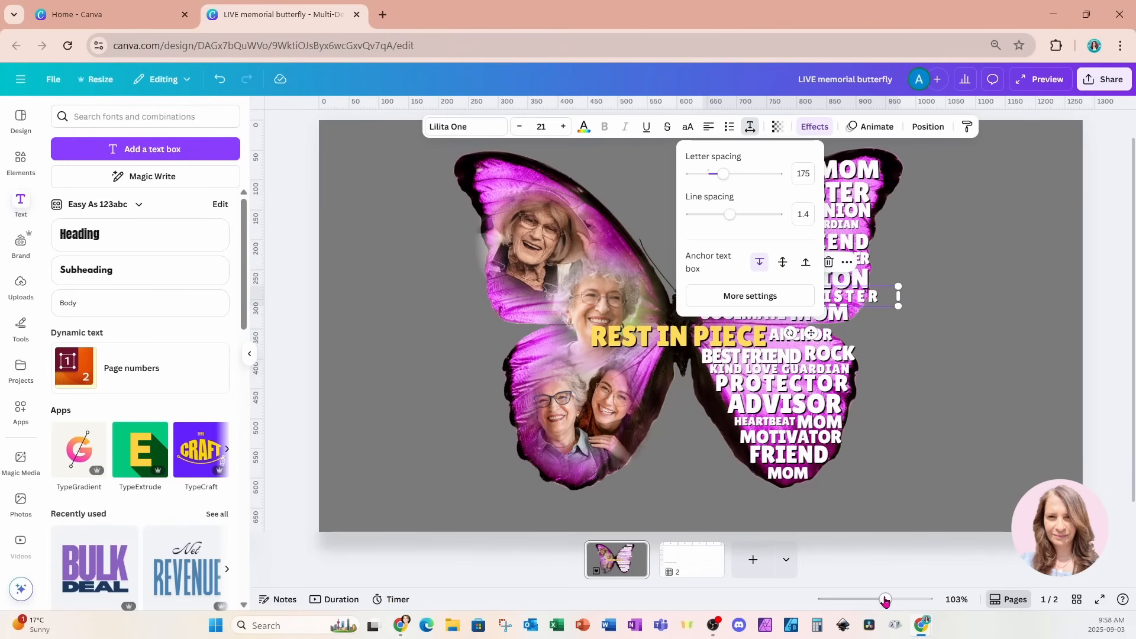
pyautogui.moveTo(885, 600); pyautogui.dragTo(889, 601)
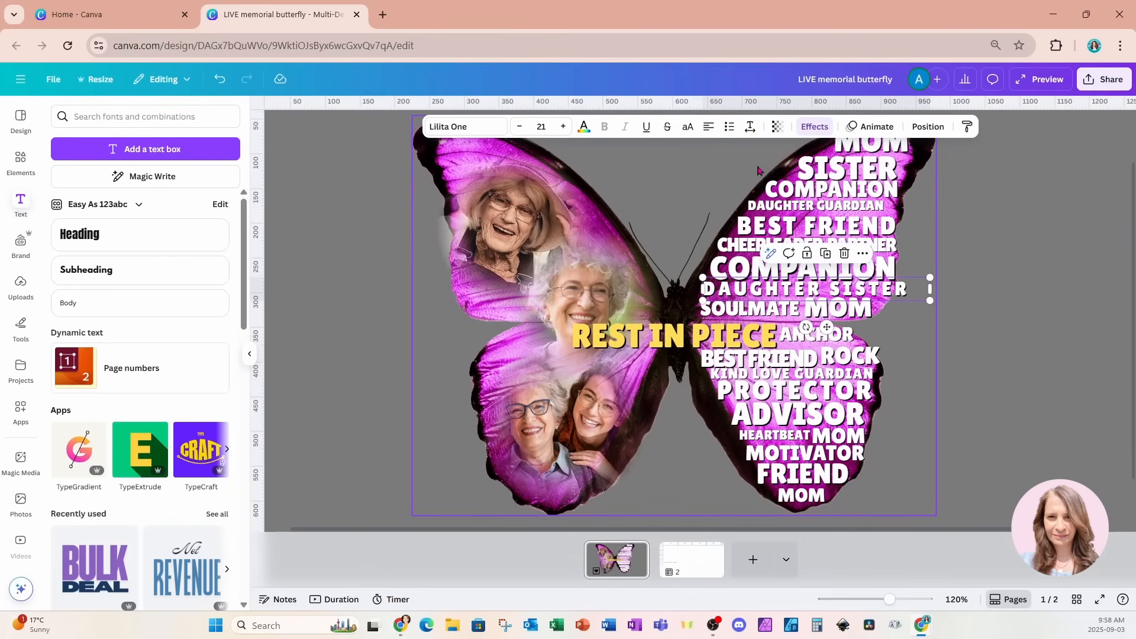
pyautogui.click(750, 126)
pyautogui.moveTo(728, 178); pyautogui.dragTo(721, 181)
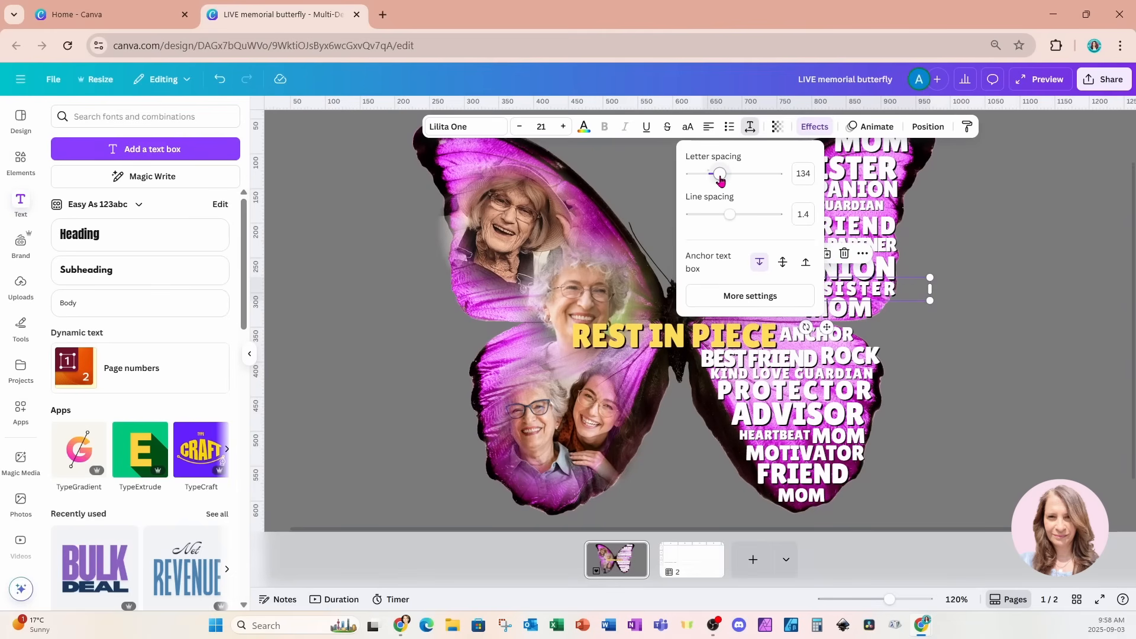
pyautogui.click(968, 207)
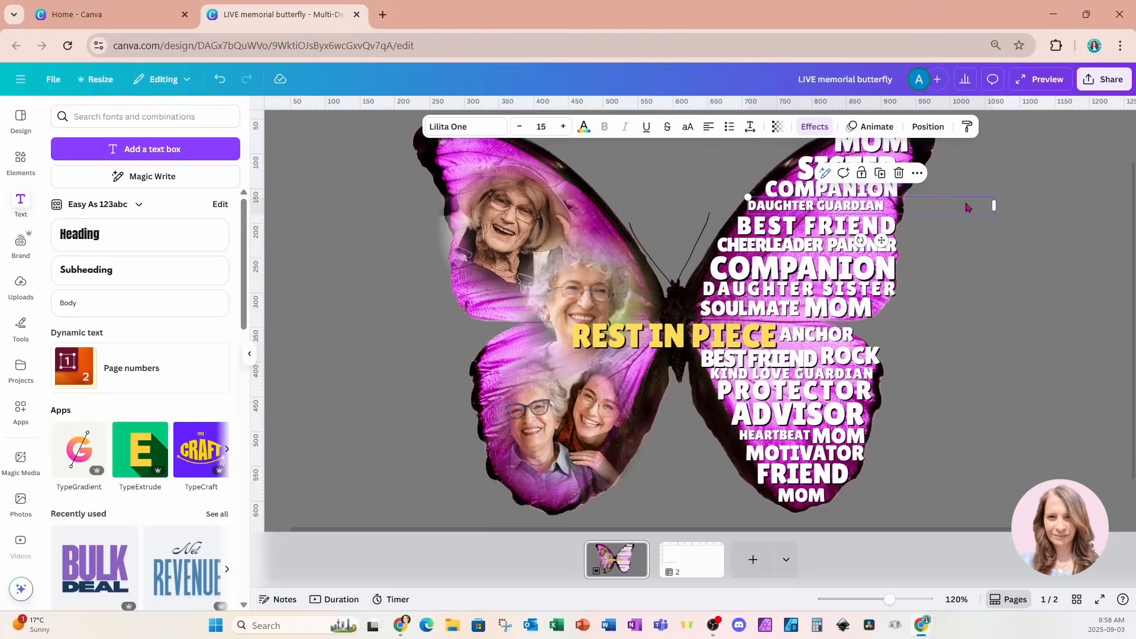
# Shrink the photo in the upper left wing from its outer lower corner, drawing it inward from the wing's edge
pyautogui.moveTo(893, 602); pyautogui.dragTo(880, 600)
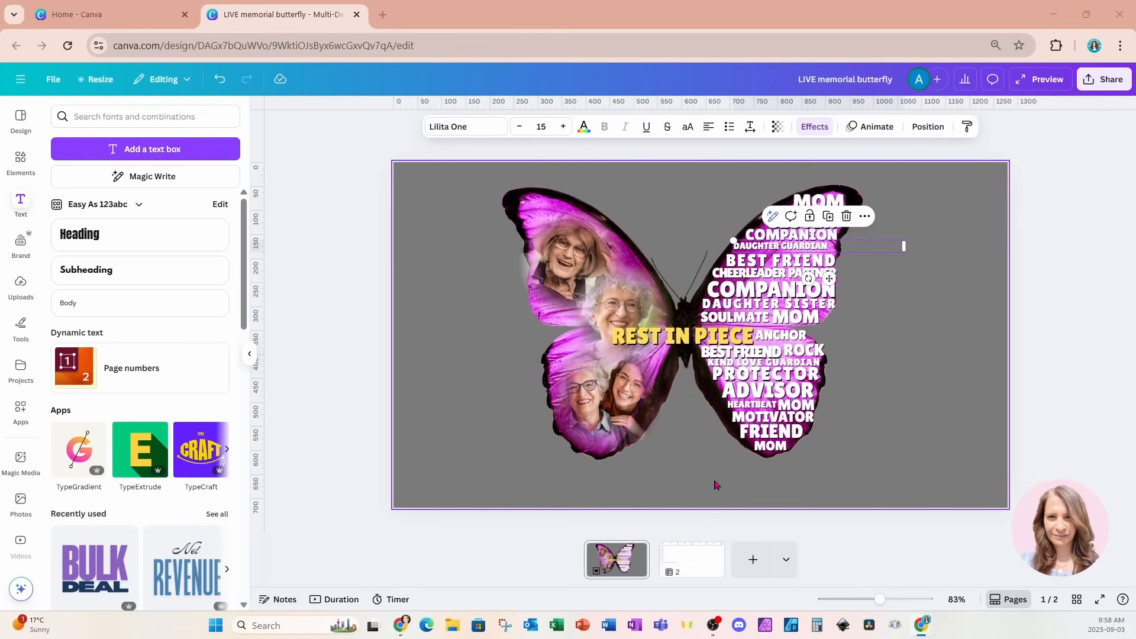
pyautogui.click(562, 262)
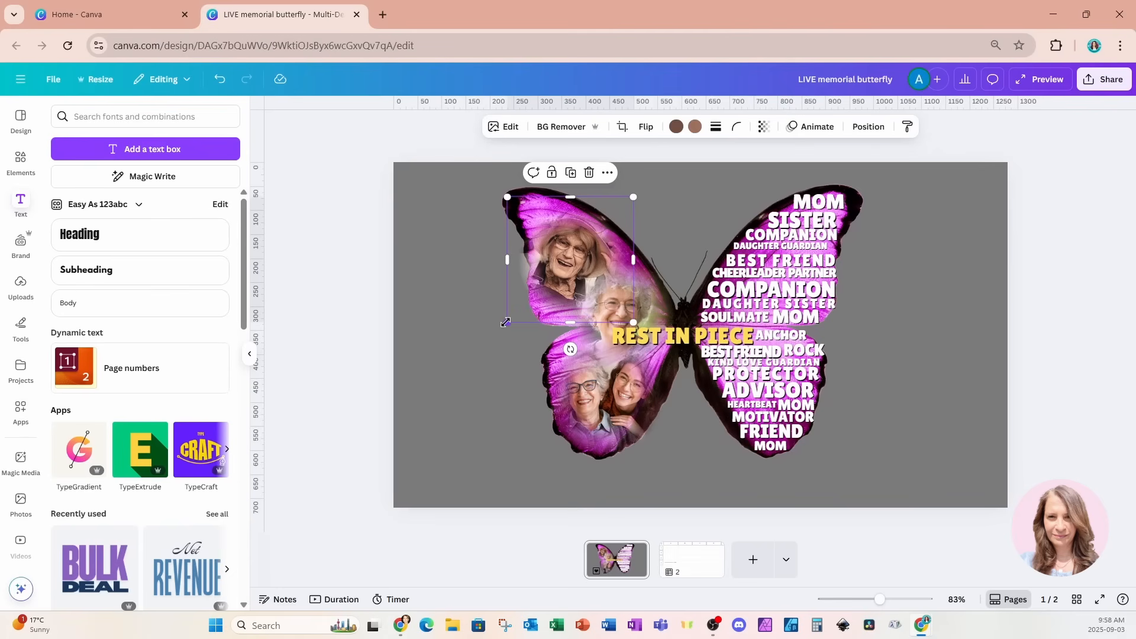
pyautogui.moveTo(506, 323); pyautogui.dragTo(514, 319)
pyautogui.moveTo(514, 319); pyautogui.dragTo(520, 314)
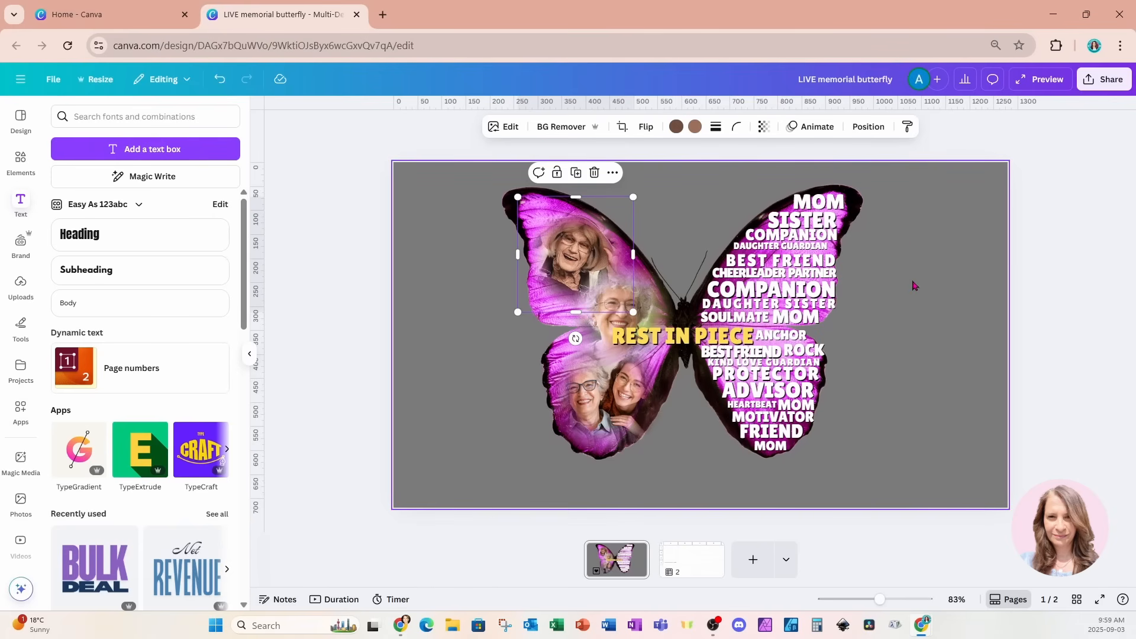
# Duplicate page 1 from the scrolling page view and apply the Pop duotone at intensity 59 to the copy's uppermost wing photo
pyautogui.click(999, 606)
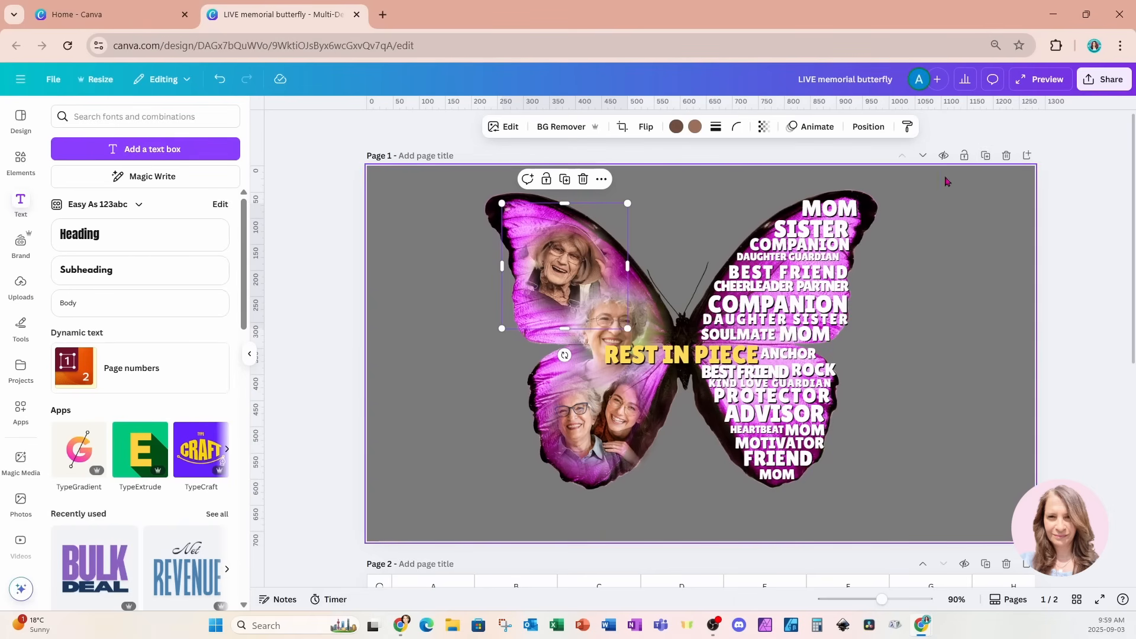
pyautogui.click(987, 159)
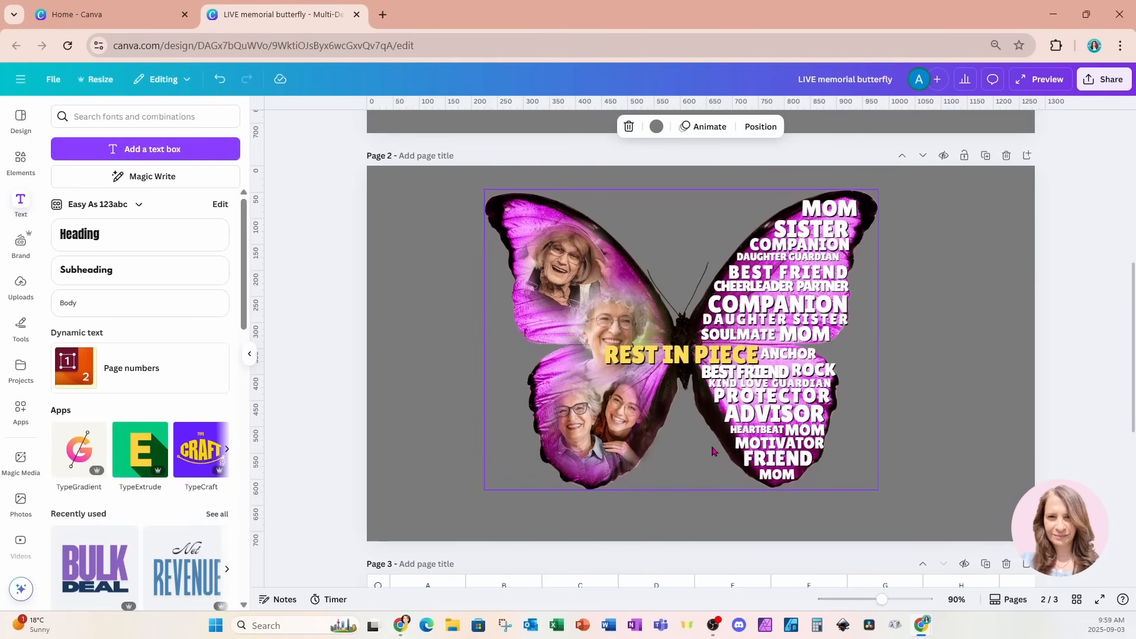
pyautogui.click(589, 204)
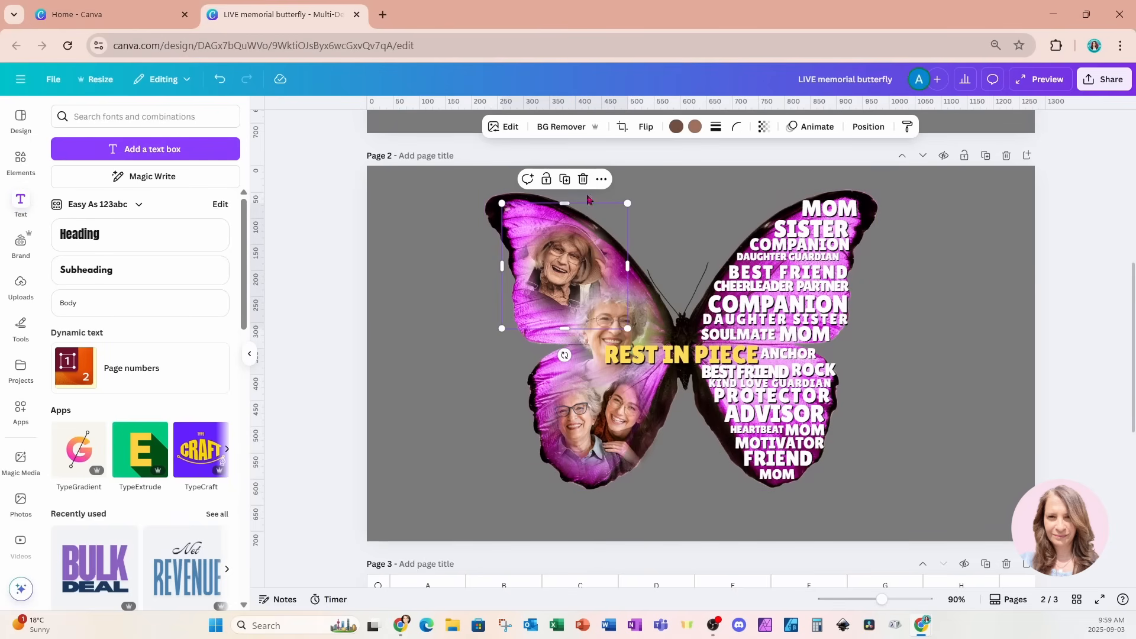
pyautogui.click(509, 128)
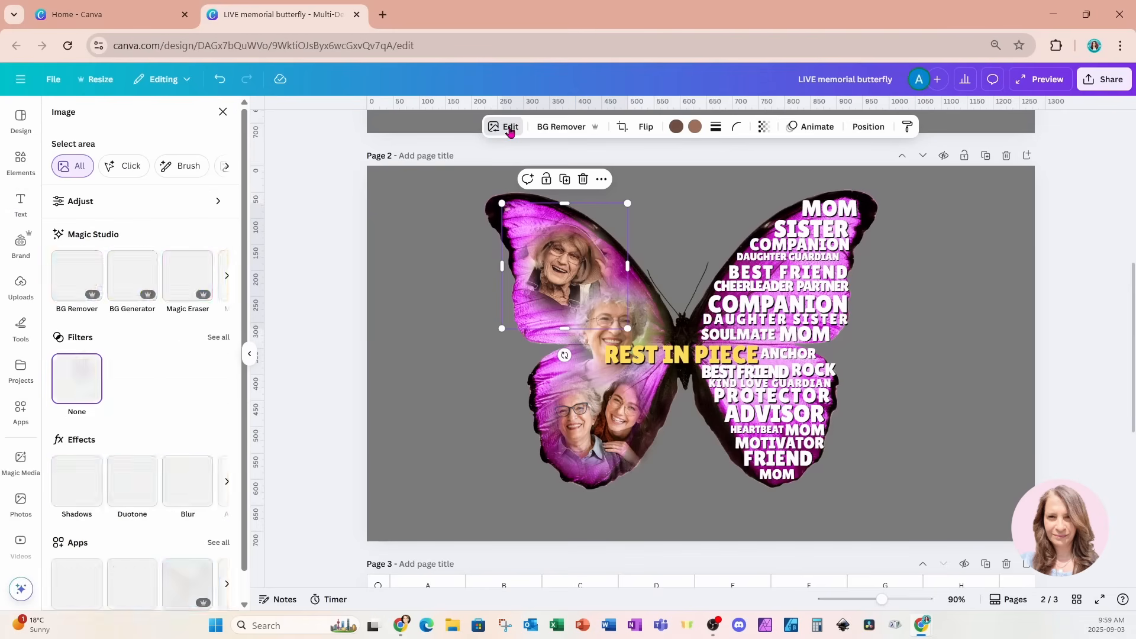
pyautogui.click(132, 488)
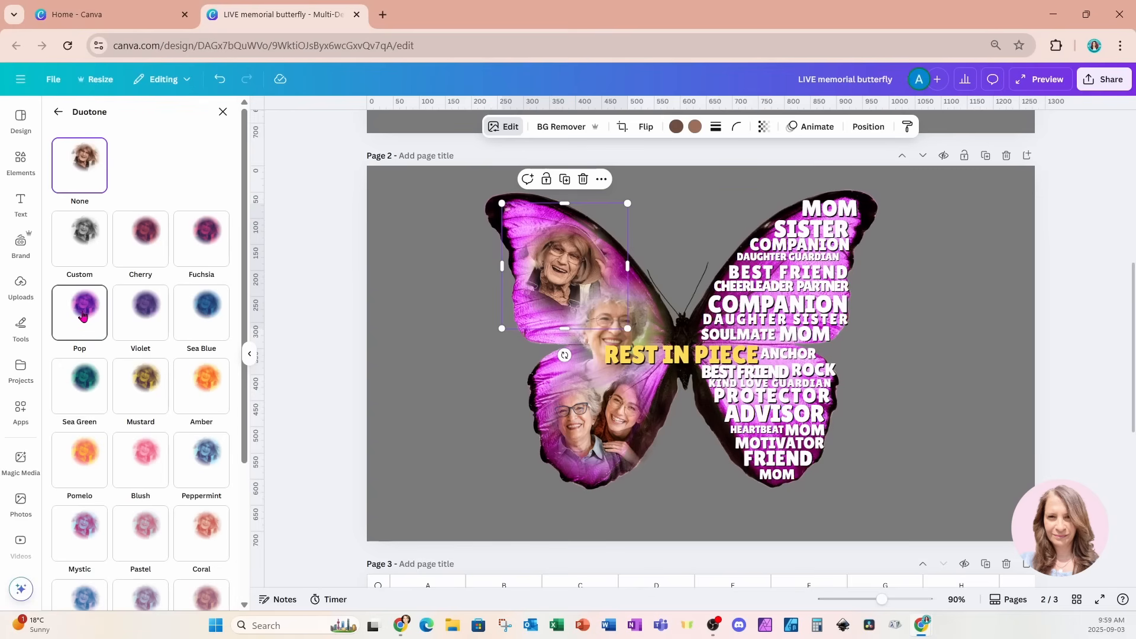
pyautogui.scroll(-4, 173, 558)
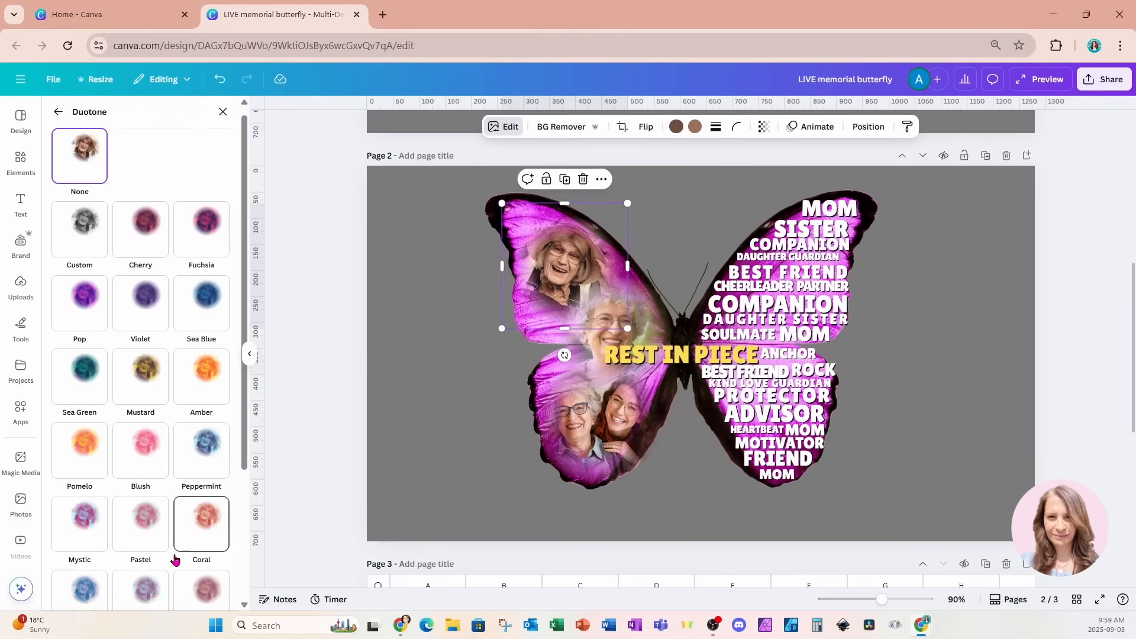
pyautogui.scroll(3, 172, 558)
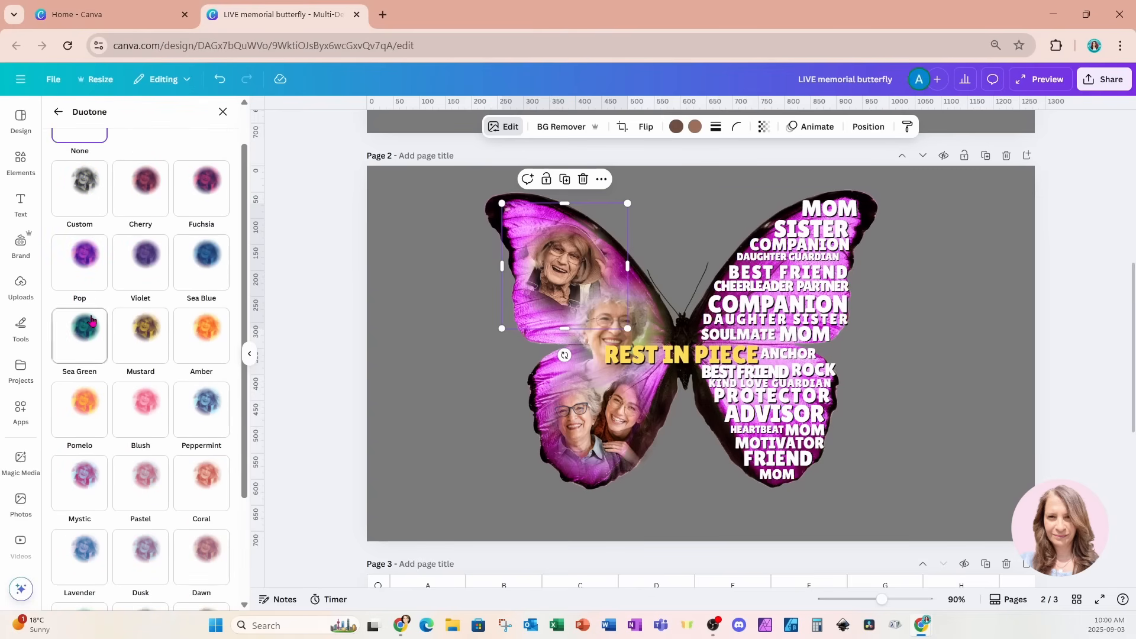
pyautogui.click(76, 256)
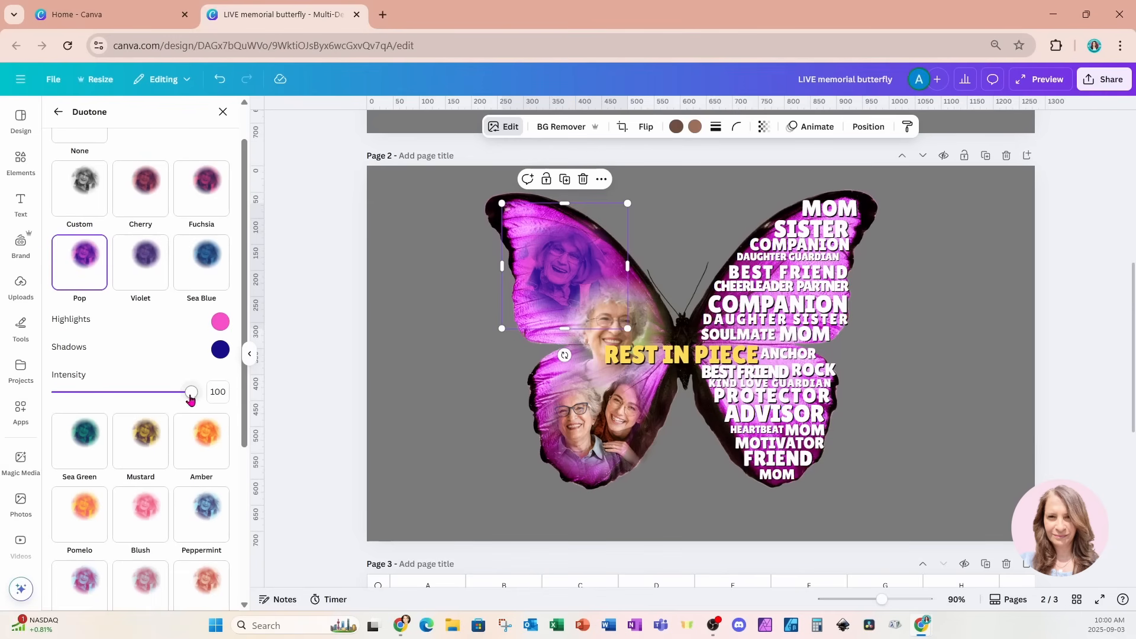
pyautogui.moveTo(190, 397); pyautogui.dragTo(139, 410)
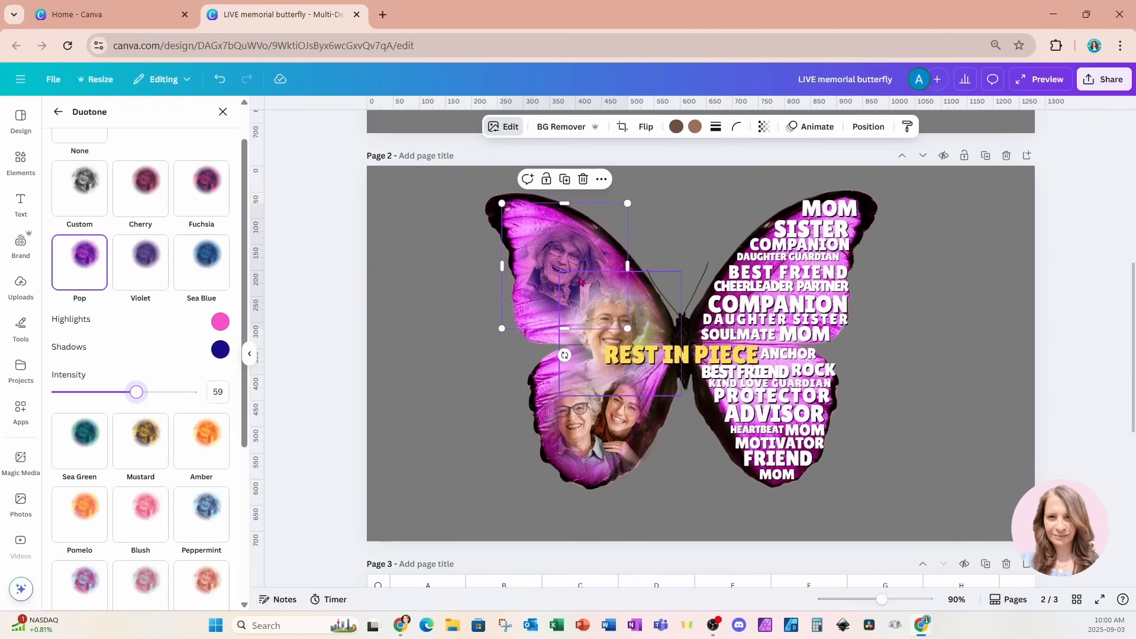
# Apply the Pop duotone to page 2's middle photo at intensity 71 and to the two-person photo in the lower left wing
pyautogui.click(614, 308)
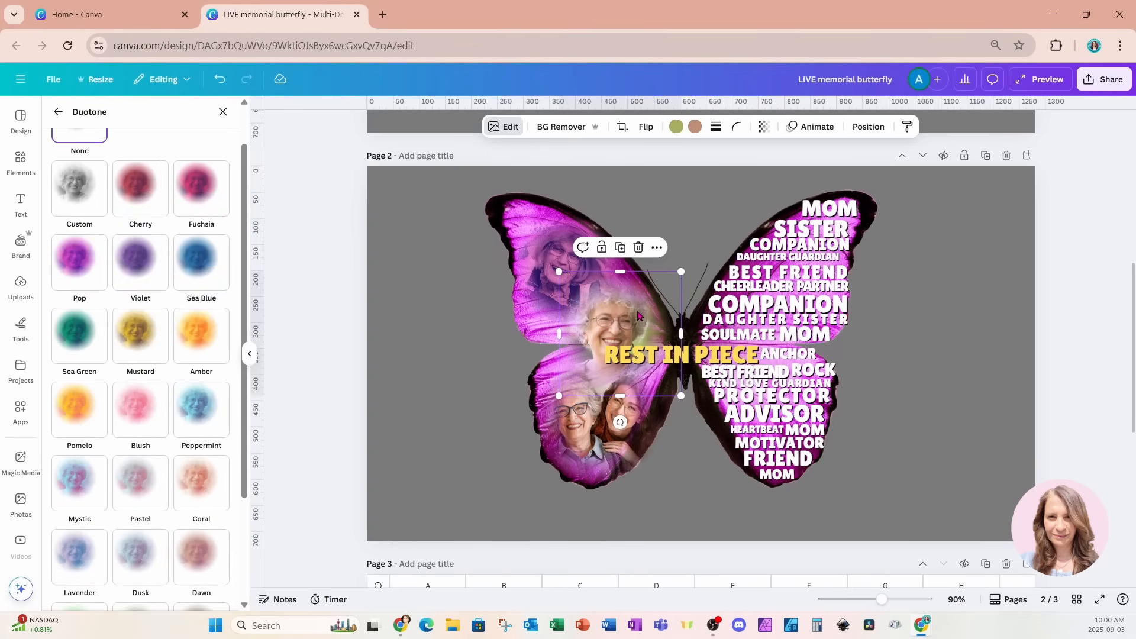
pyautogui.click(75, 265)
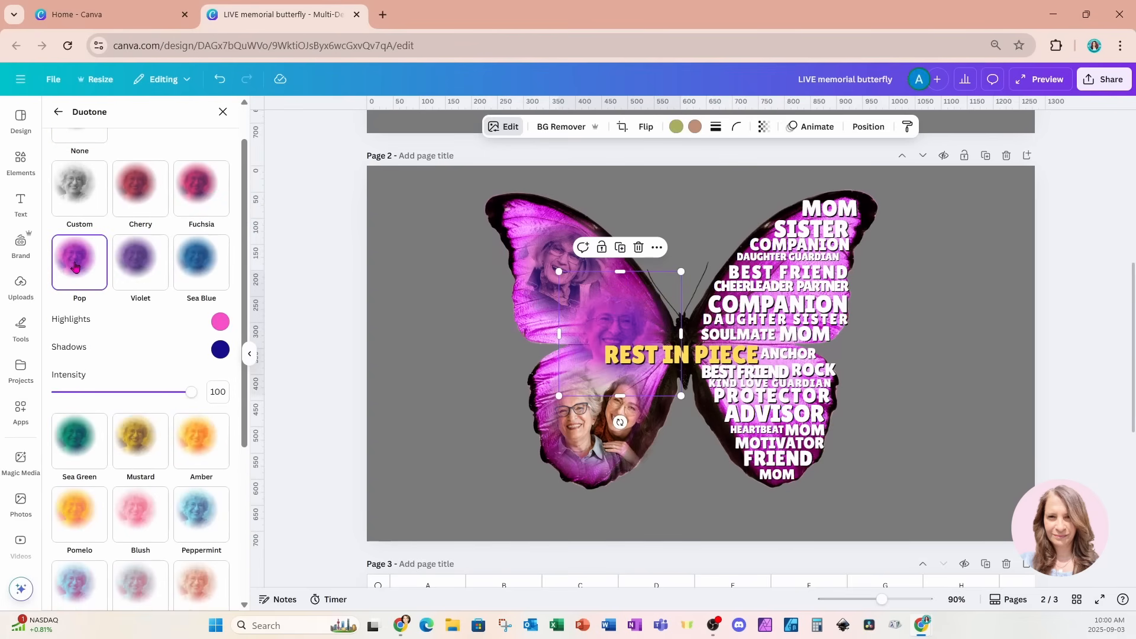
pyautogui.moveTo(191, 393); pyautogui.dragTo(153, 393)
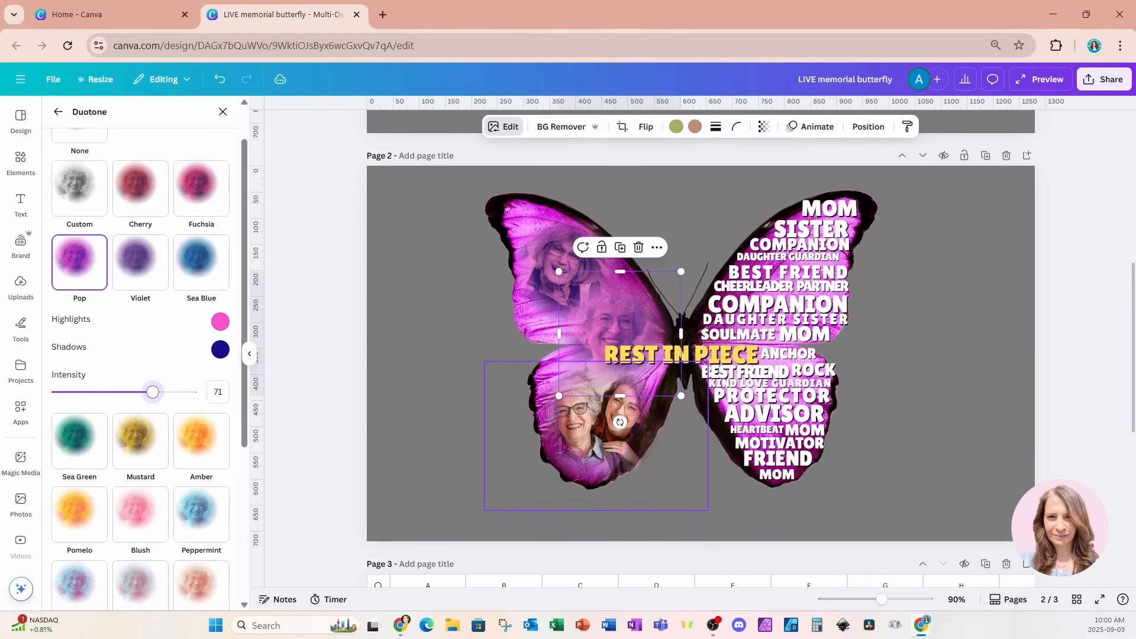
pyautogui.click(590, 447)
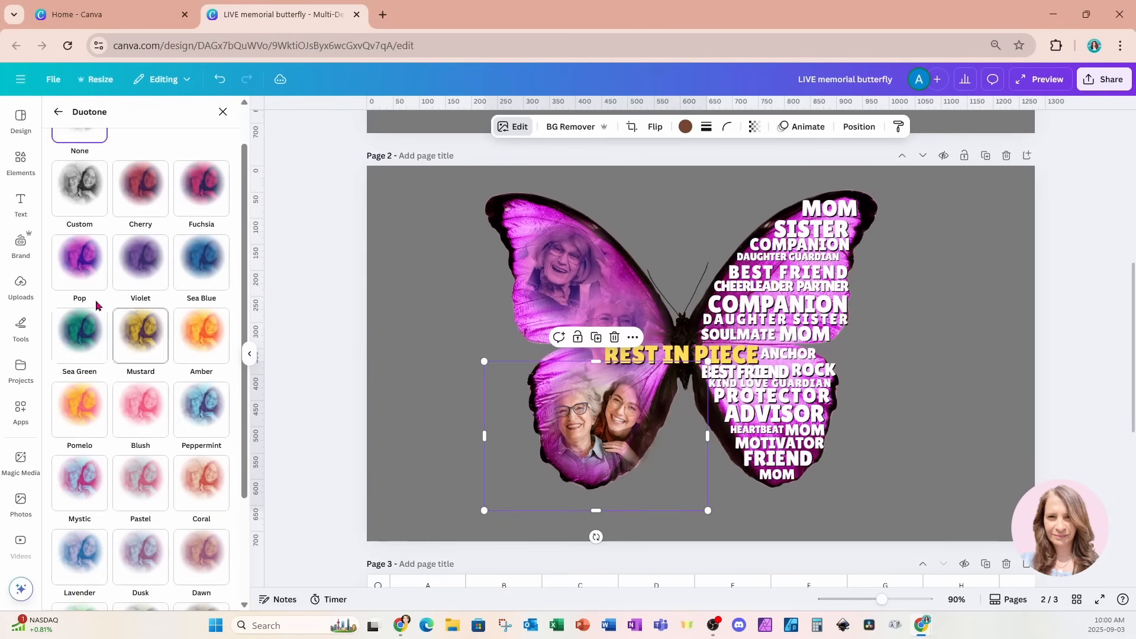
pyautogui.click(80, 256)
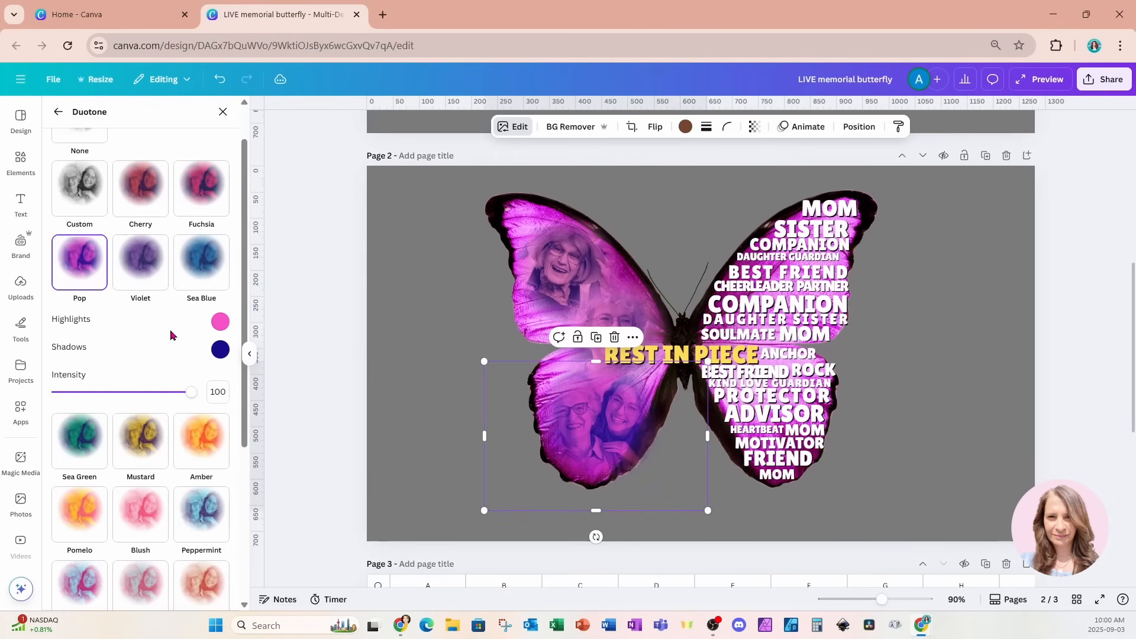
pyautogui.click(941, 284)
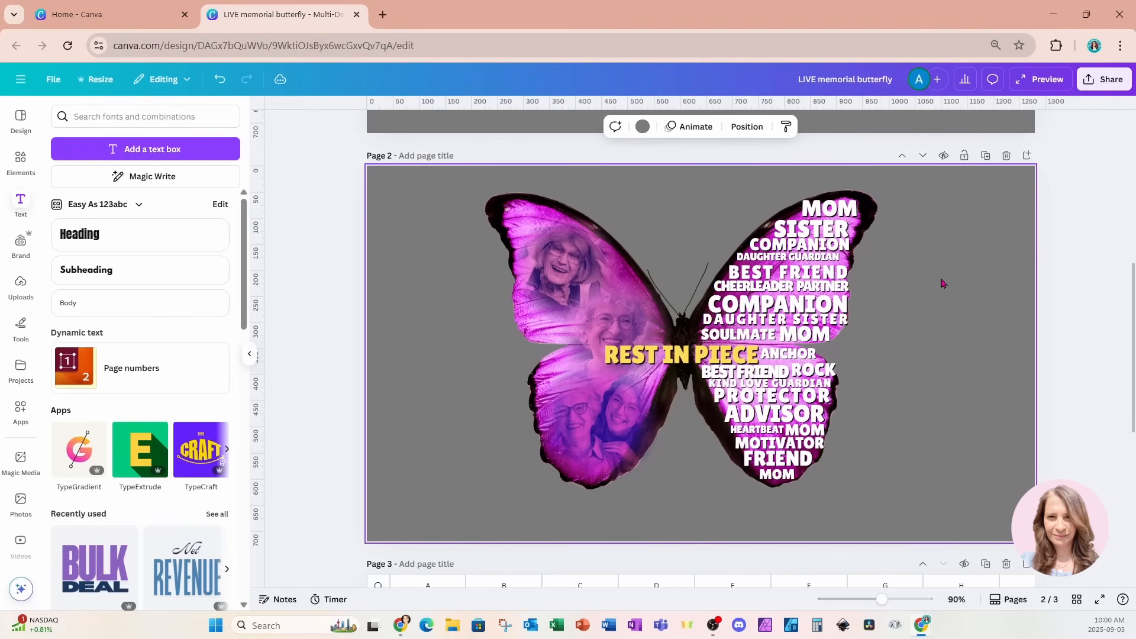
# Duplicate page 2, copy the butterfly image on the new page and align the copy exactly over the original
pyautogui.scroll(6, 943, 284)
pyautogui.scroll(-6, 943, 284)
pyautogui.click(985, 156)
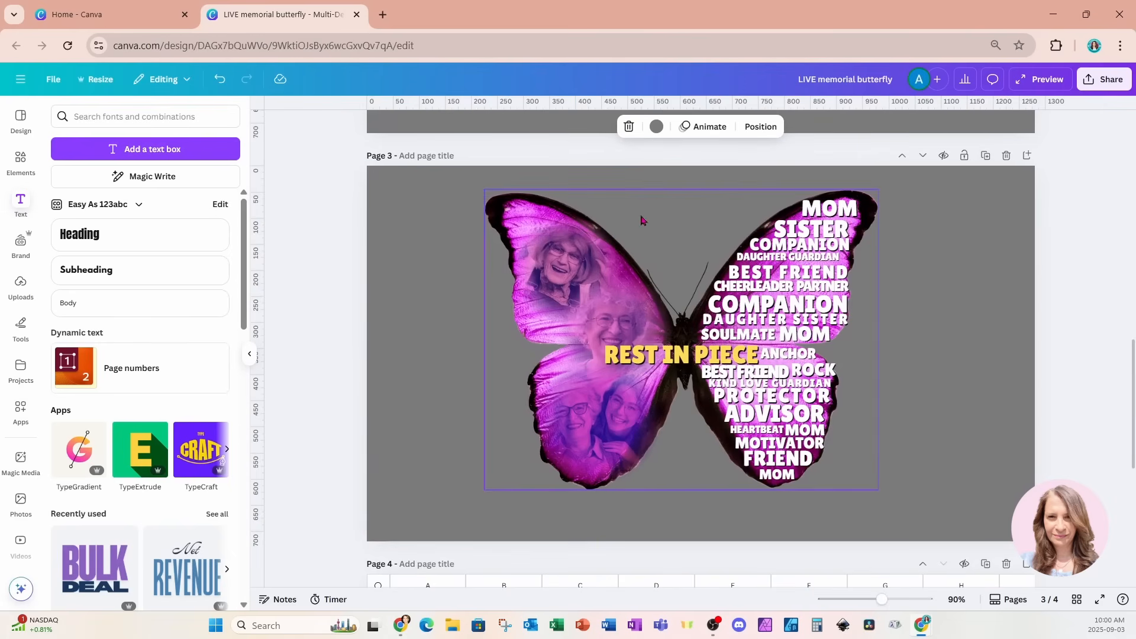
pyautogui.click(500, 214)
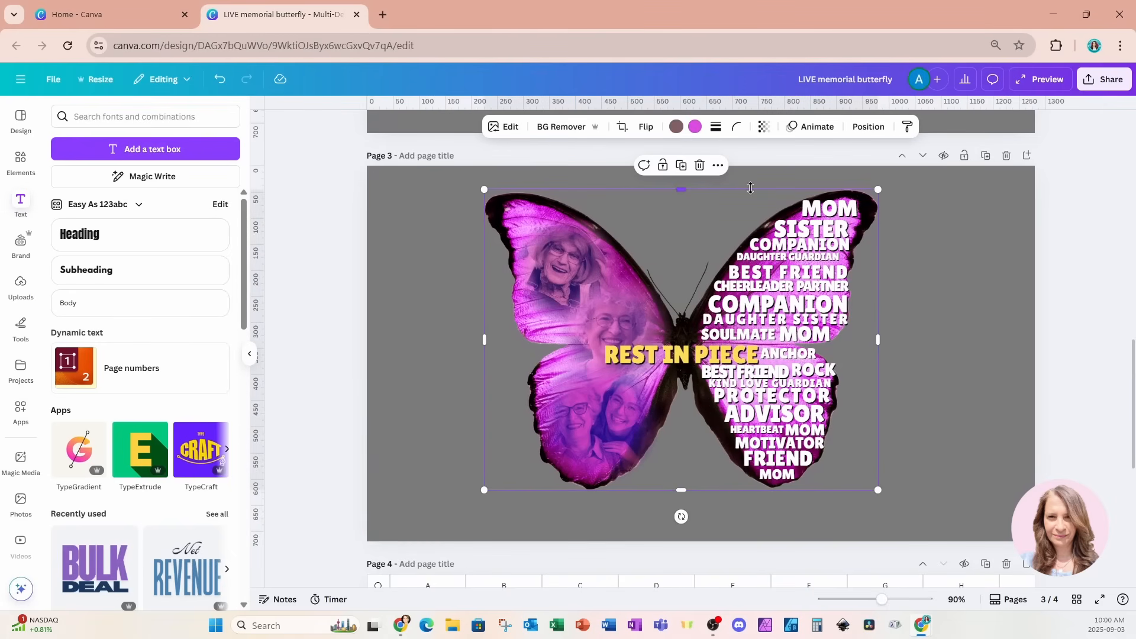
pyautogui.click(681, 166)
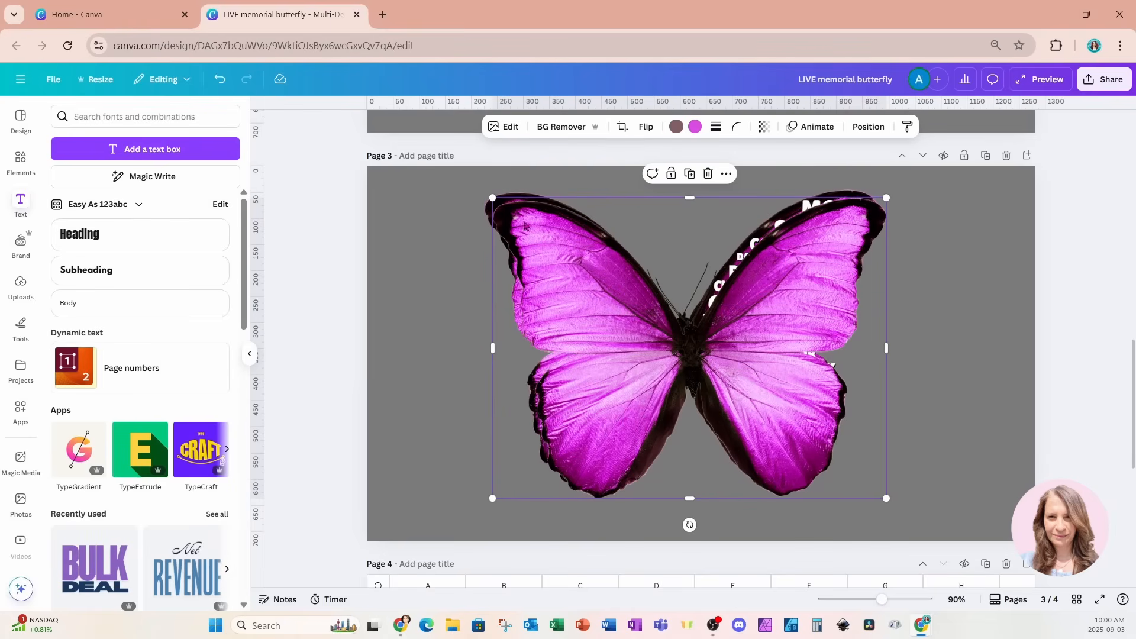
pyautogui.moveTo(521, 219); pyautogui.dragTo(514, 211)
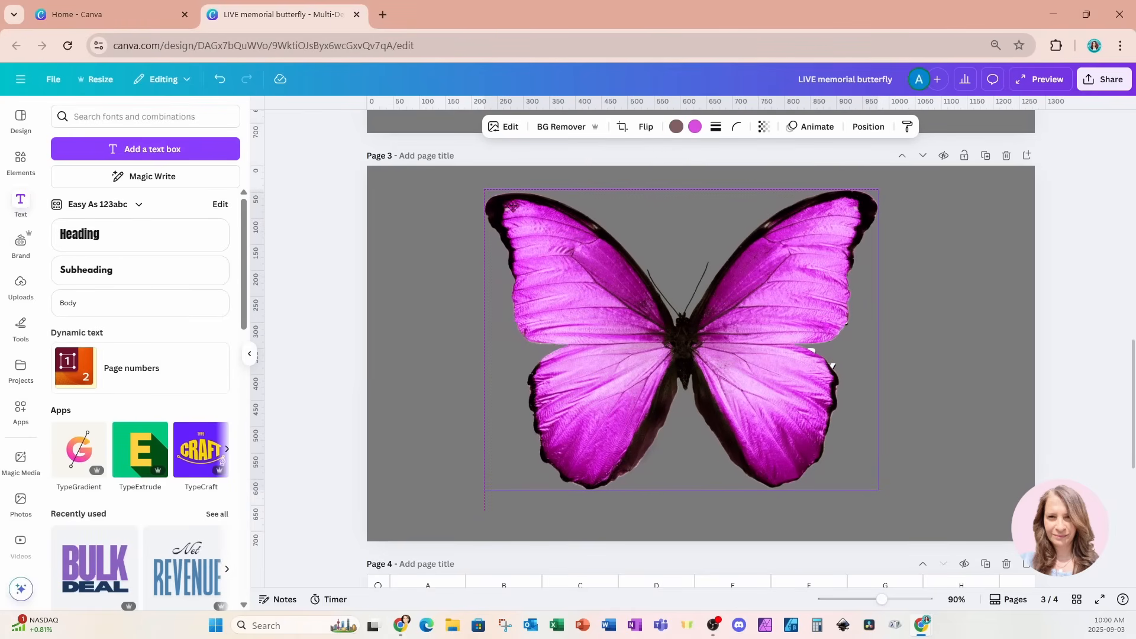
# List page 3's layers and examine where the two butterfly images sit in the stacking order
pyautogui.click(868, 126)
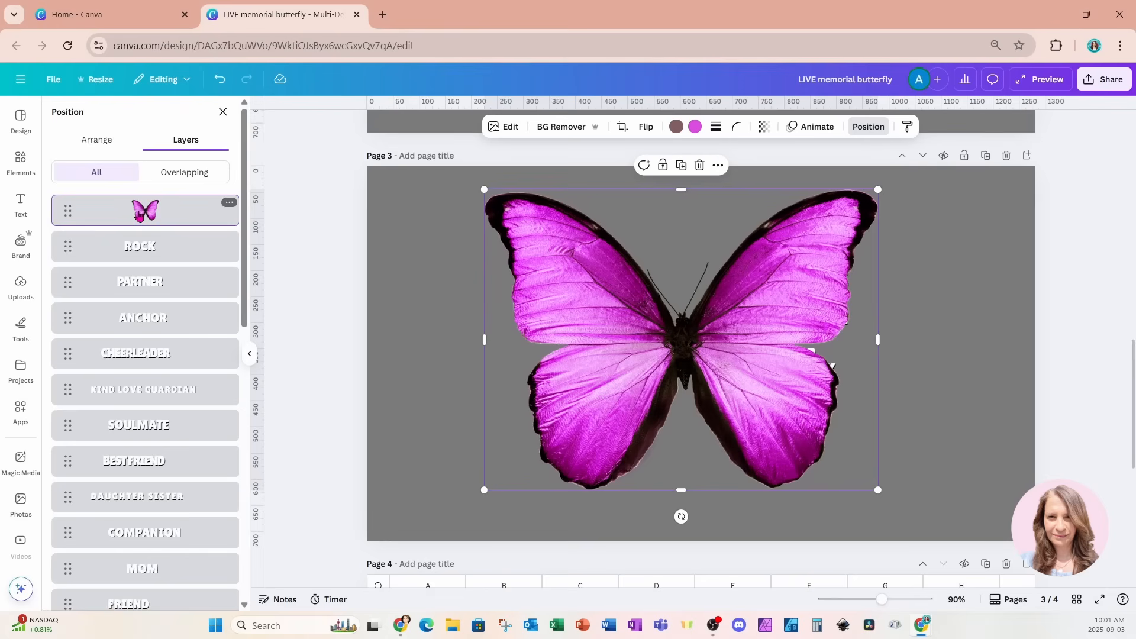
pyautogui.moveTo(139, 214); pyautogui.dragTo(140, 552)
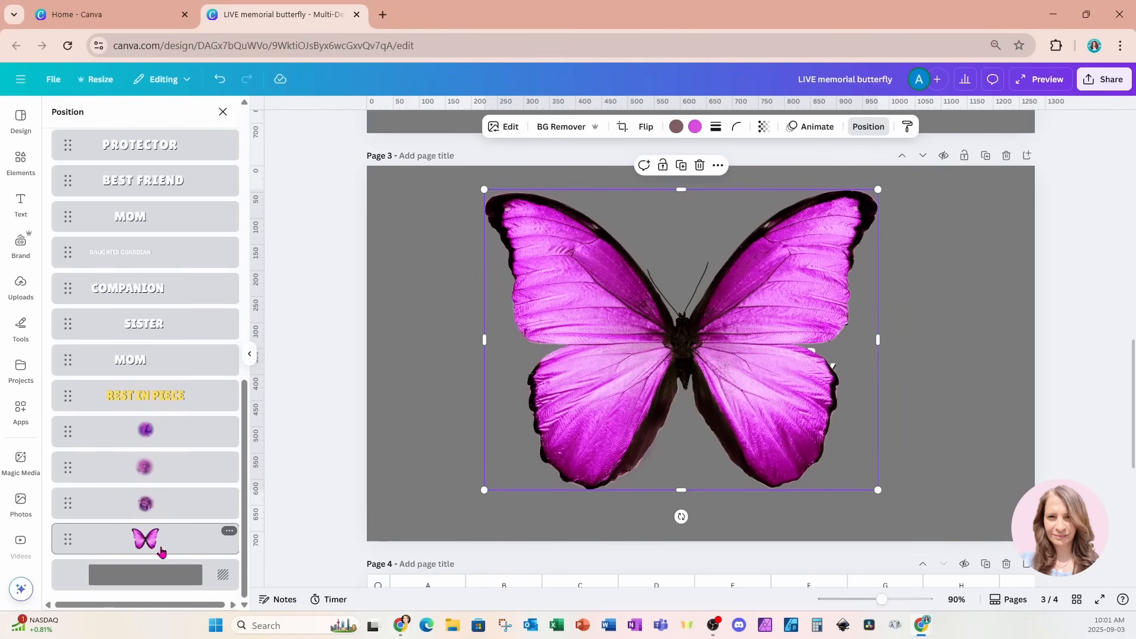
pyautogui.hotkey('ctrl', 'z')
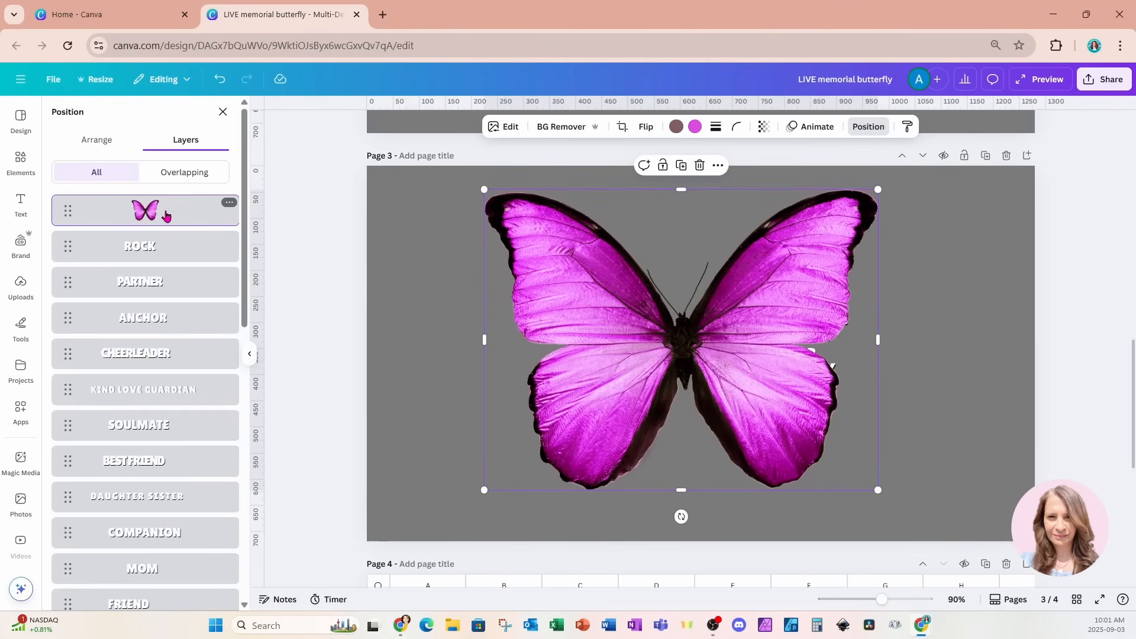
# Move page 3's topmost butterfly copy directly beneath the other butterfly in the layer order and set its transparency to 48
pyautogui.moveTo(166, 215); pyautogui.dragTo(167, 561)
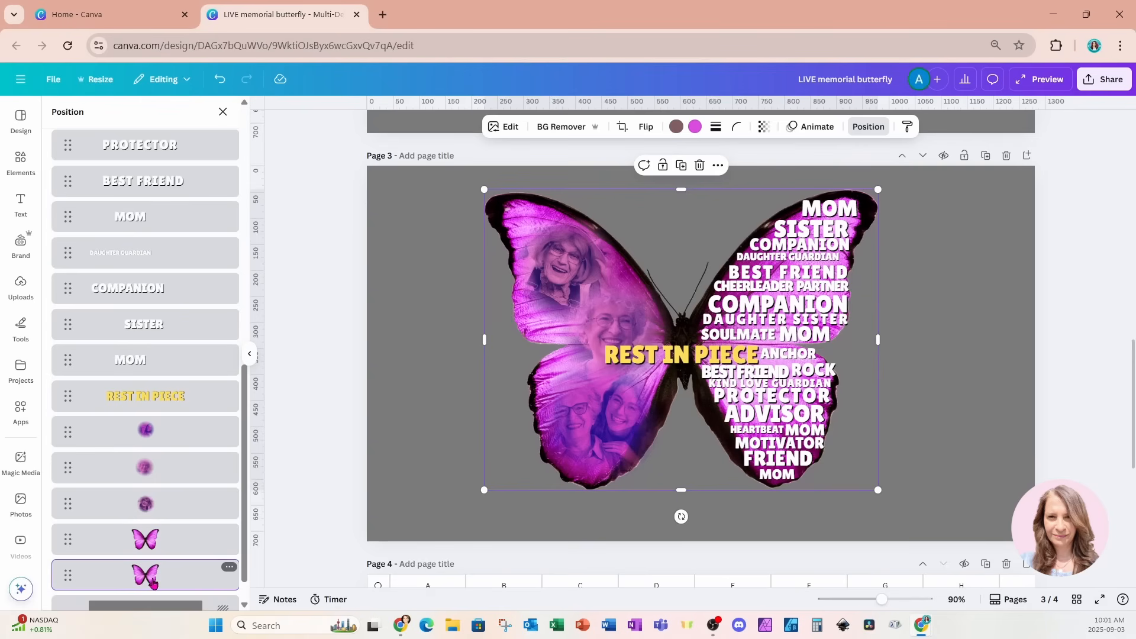
pyautogui.click(765, 126)
pyautogui.moveTo(791, 180); pyautogui.dragTo(746, 181)
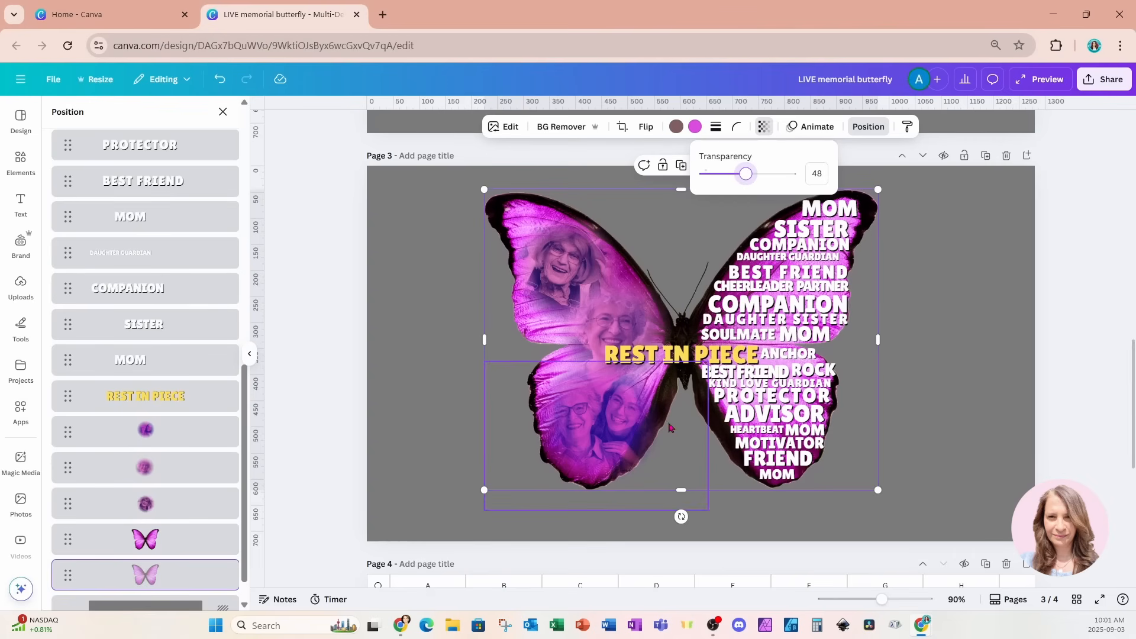
# Crop the faded butterfly to its right half and the full-strength butterfly above it to its left half
pyautogui.click(484, 342)
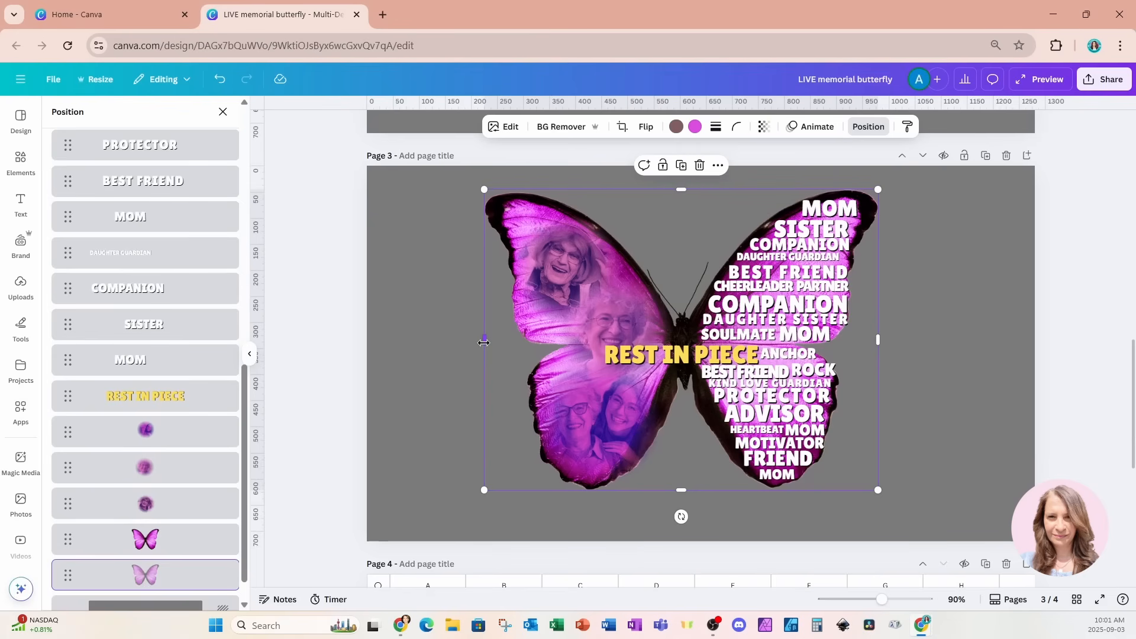
pyautogui.moveTo(484, 342); pyautogui.dragTo(681, 353)
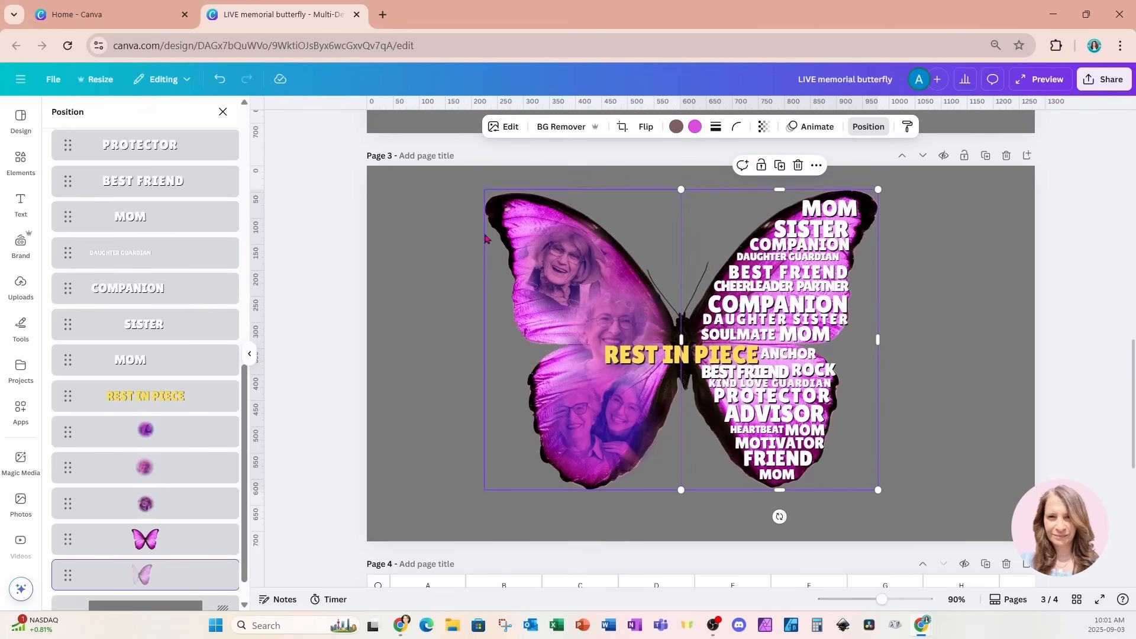
pyautogui.click(190, 543)
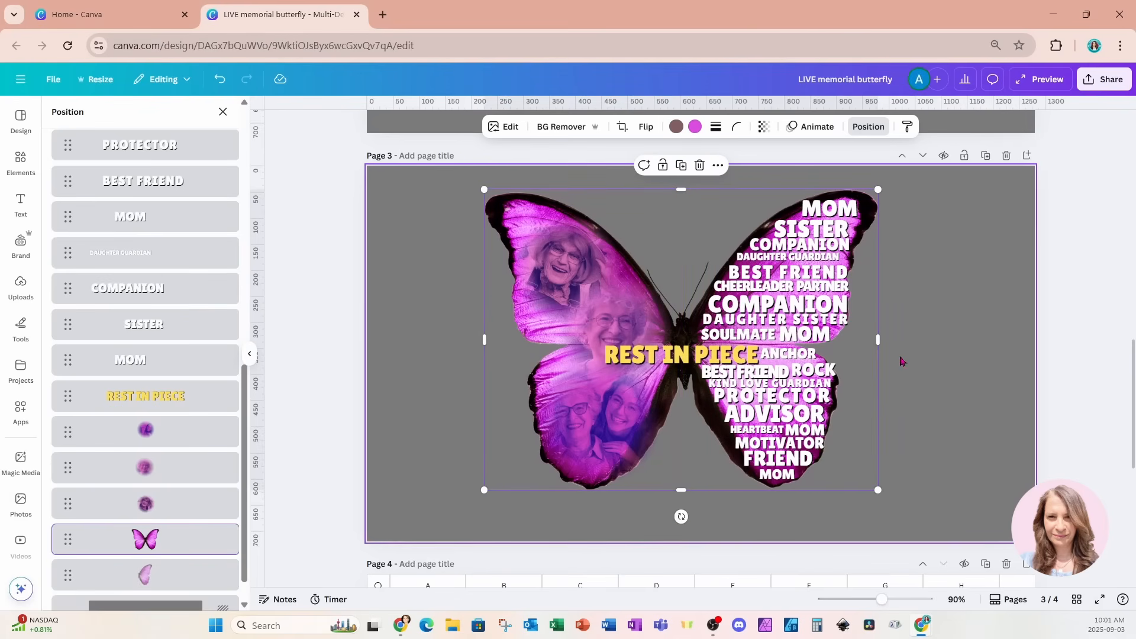
pyautogui.moveTo(880, 345); pyautogui.dragTo(685, 364)
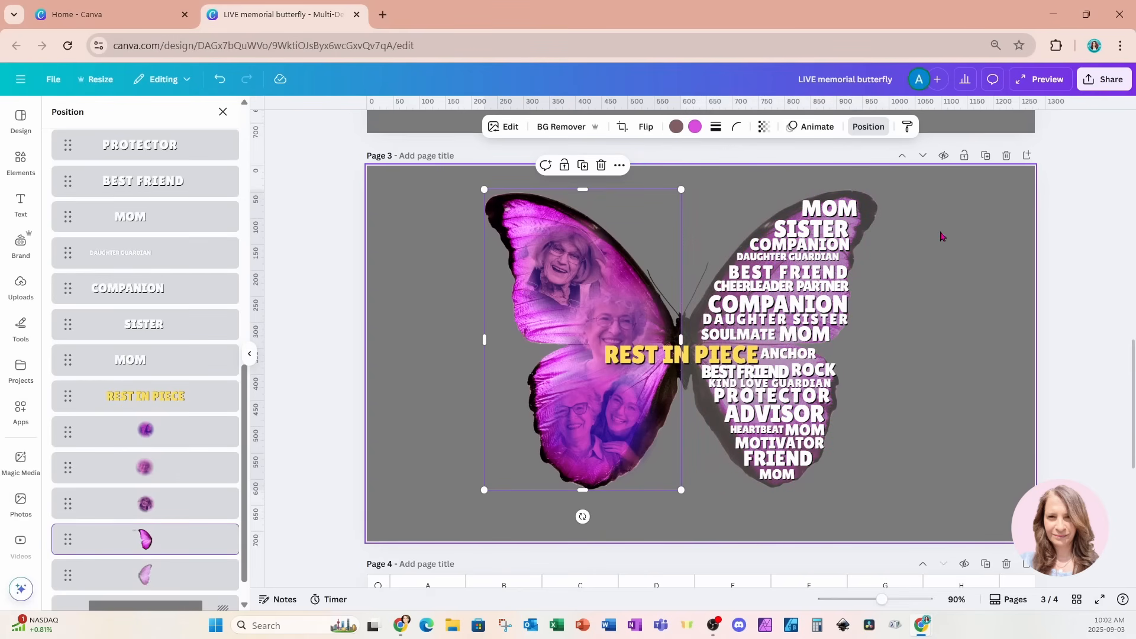
# Change page 3's background color to white
pyautogui.click(974, 203)
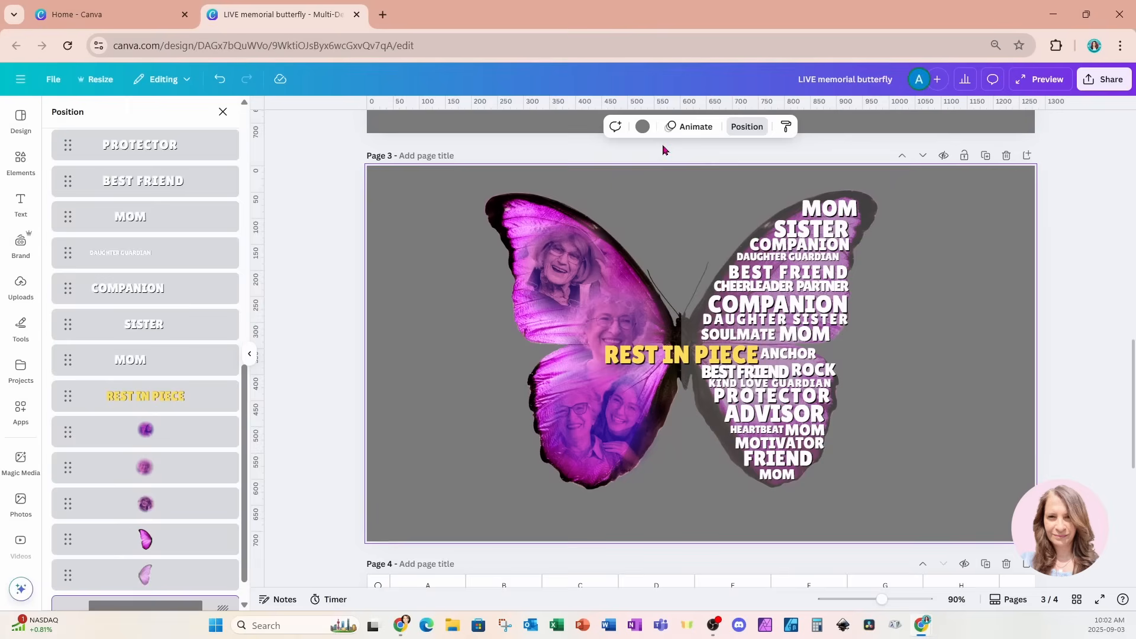
pyautogui.click(642, 126)
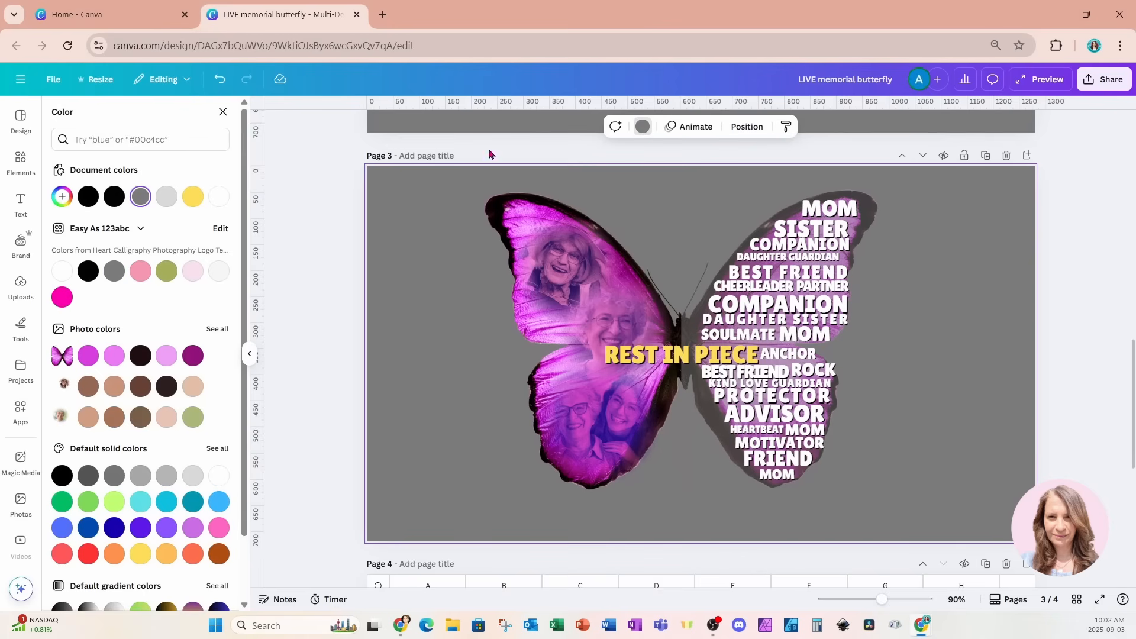
pyautogui.click(219, 197)
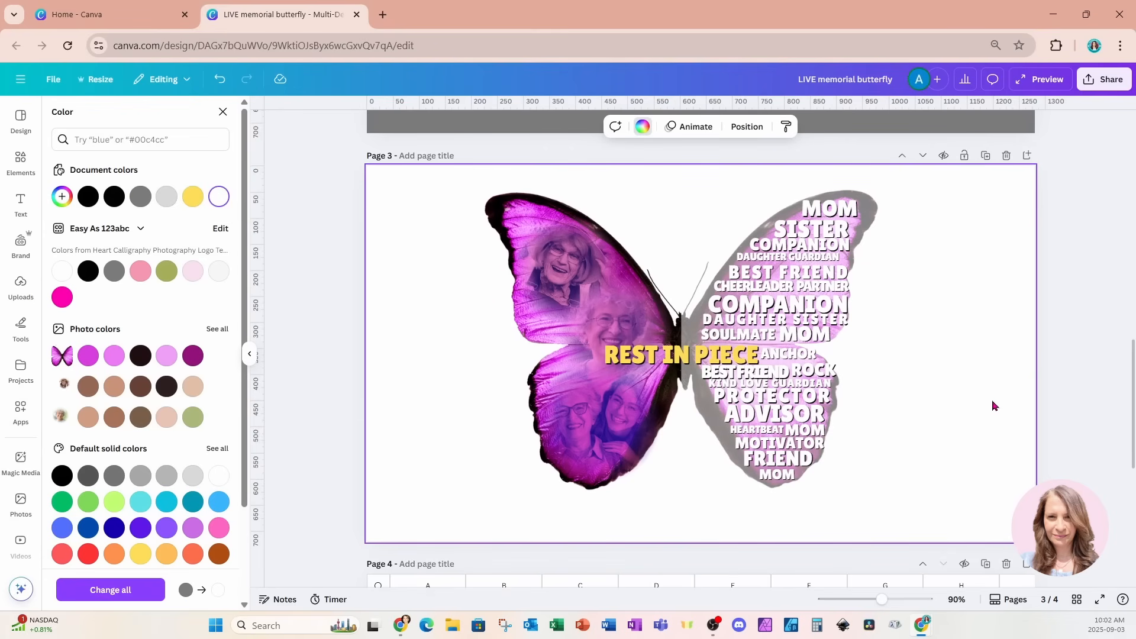
# Select all the tribute word layers from ROCK to the last MOM and recolor them bright magenta from the butterfly's photo colors
pyautogui.click(746, 130)
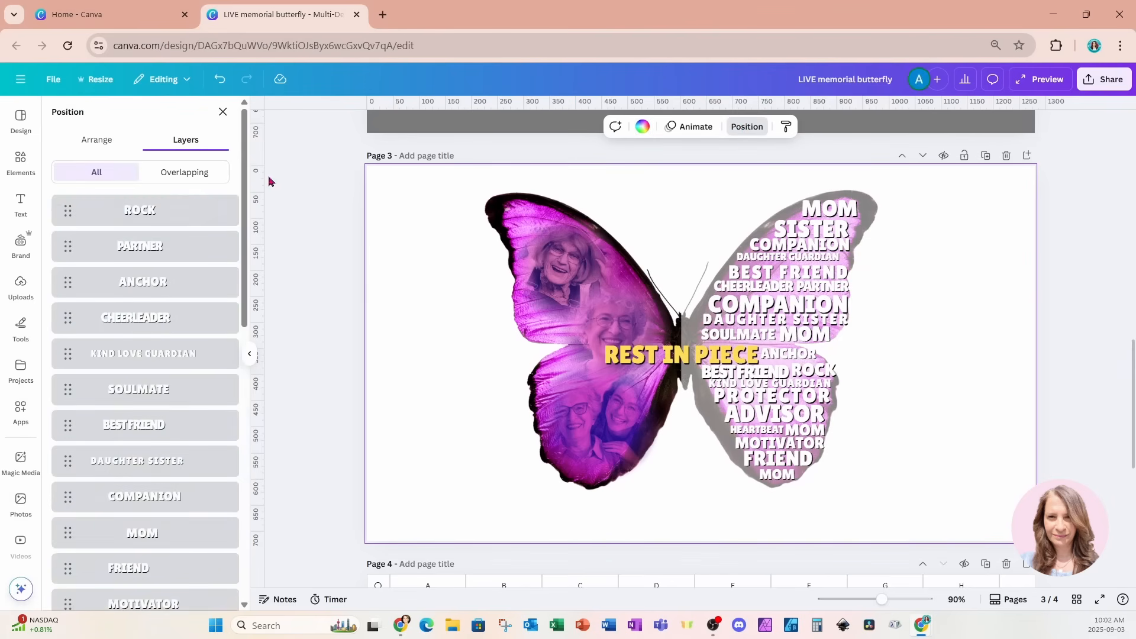
pyautogui.click(181, 213)
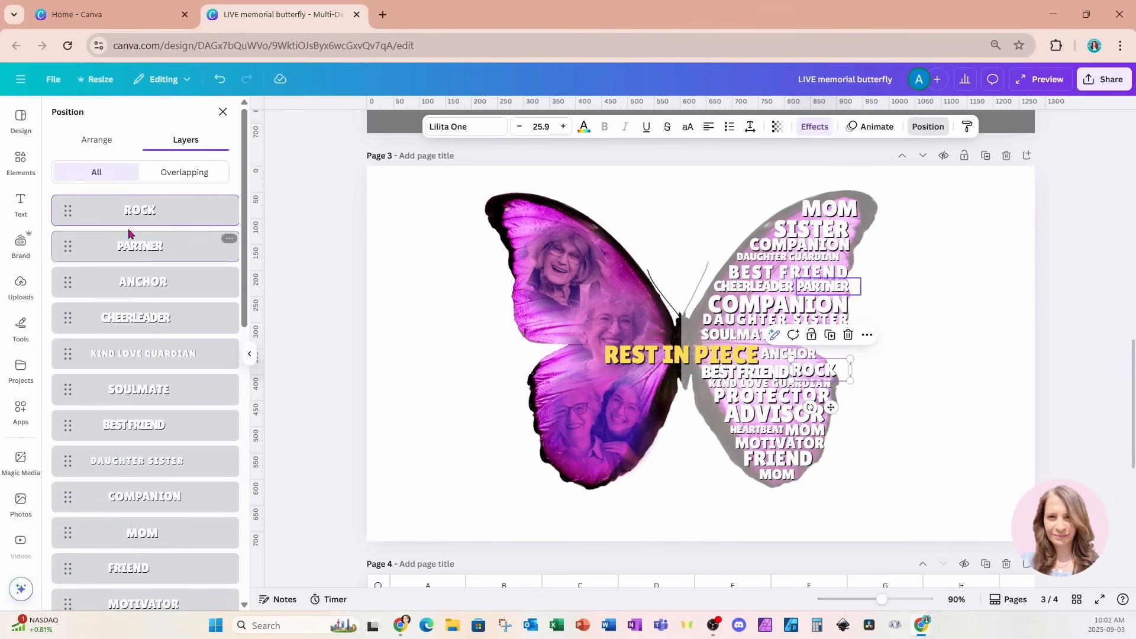
pyautogui.scroll(-7, 153, 237)
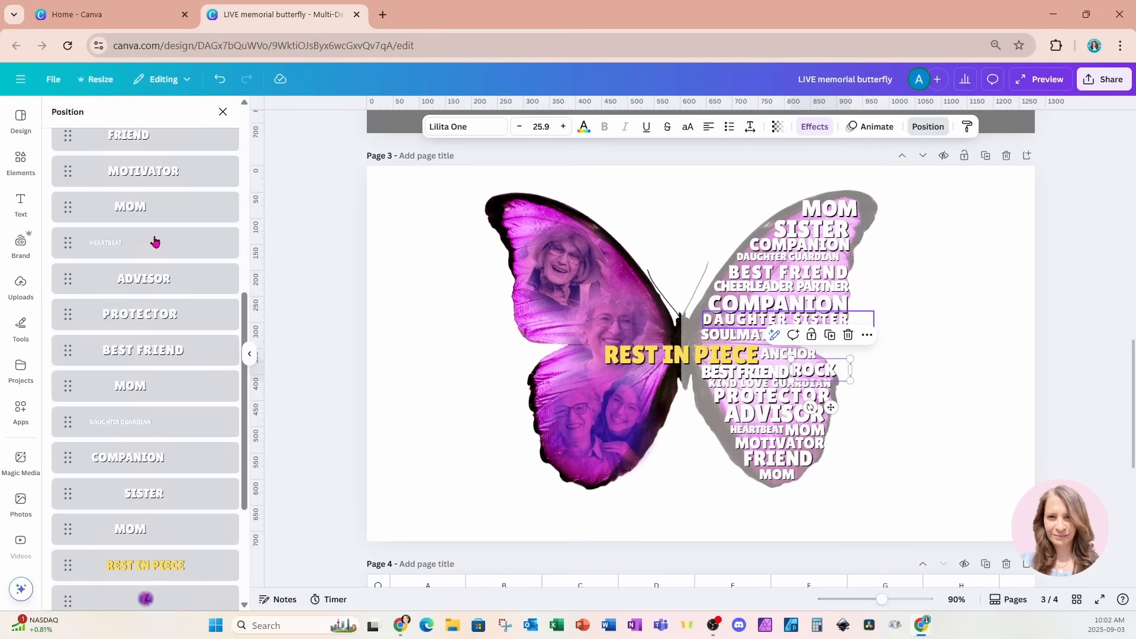
pyautogui.scroll(-1, 154, 240)
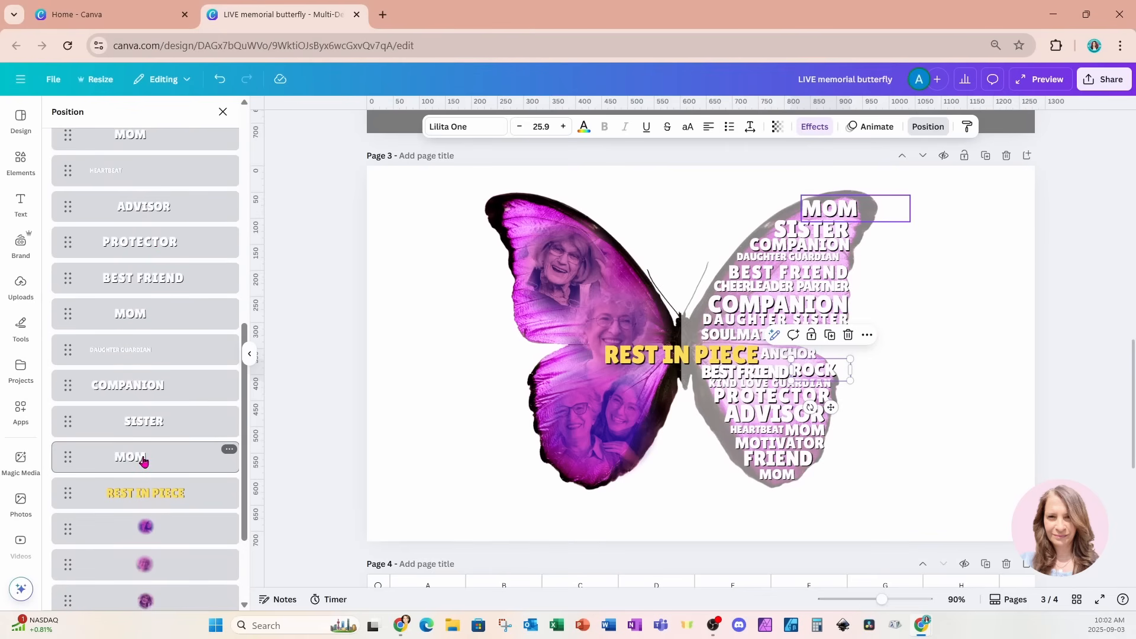
pyautogui.keyDown('shift'); pyautogui.click(98, 464); pyautogui.keyUp('shift')
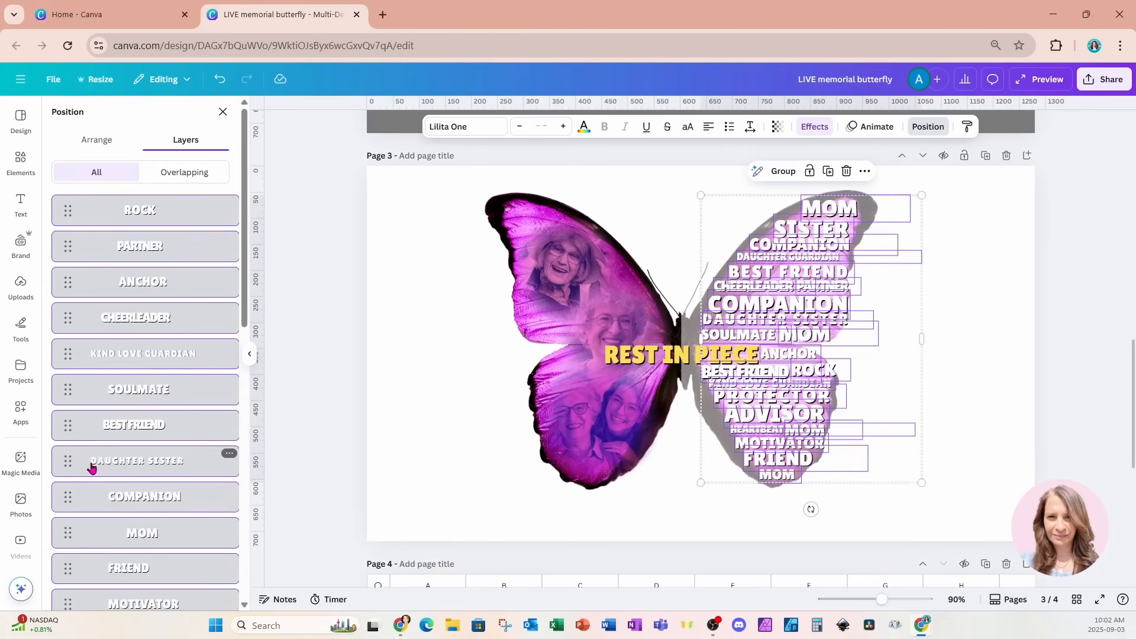
pyautogui.scroll(-10, 91, 468)
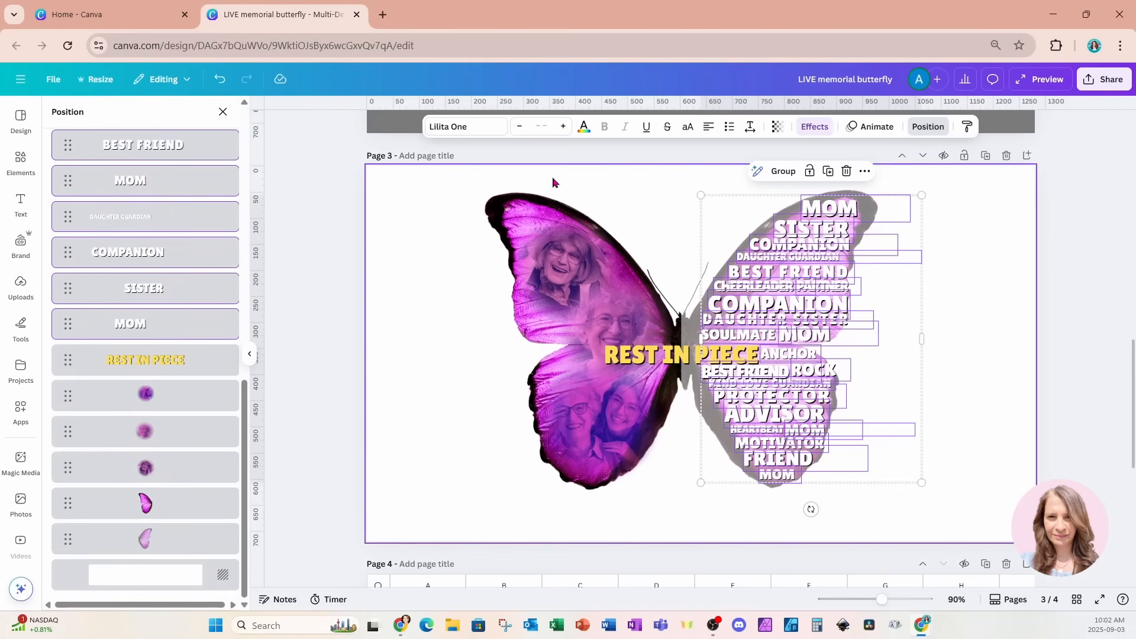
pyautogui.click(584, 128)
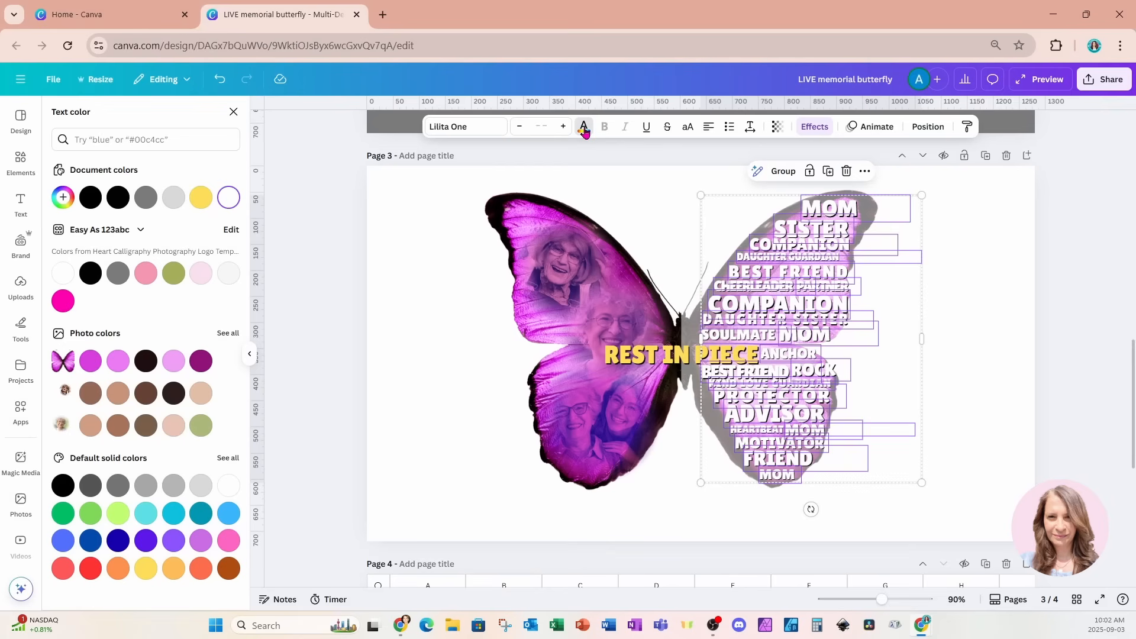
pyautogui.click(202, 363)
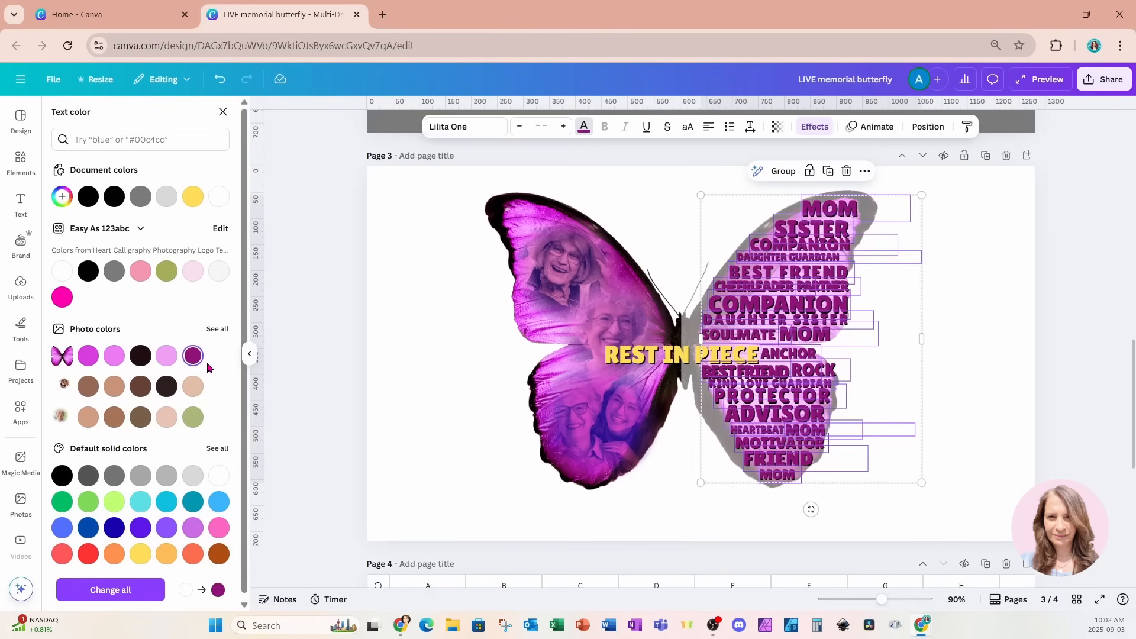
pyautogui.click(89, 356)
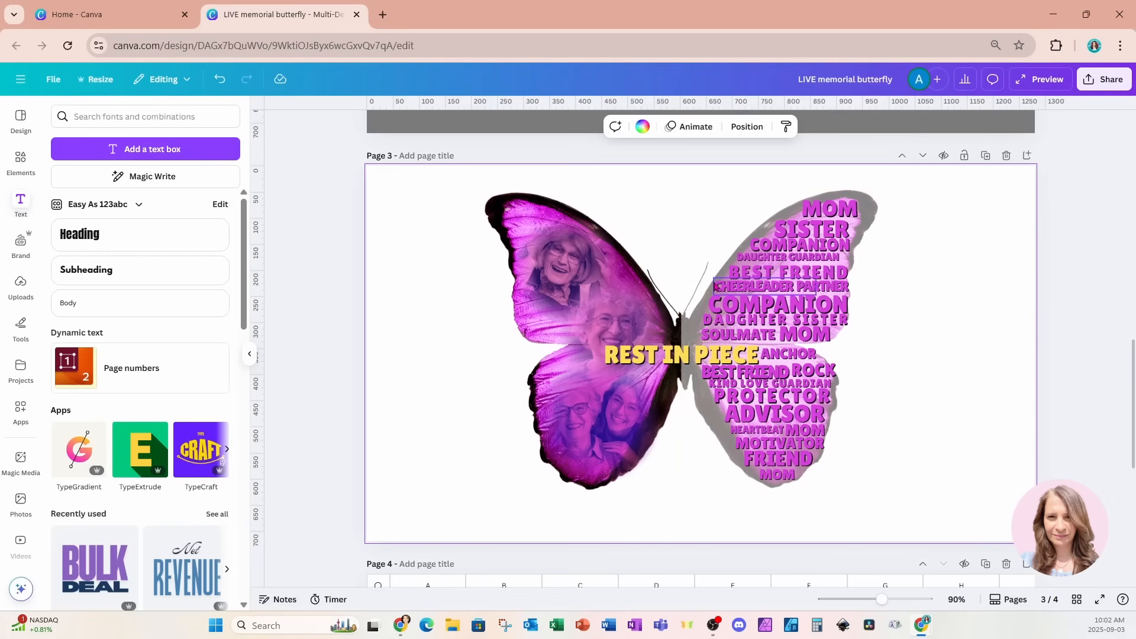
# Extend the left butterfly half's crop slightly to the right so it covers the whole butterfly body
pyautogui.click(608, 270)
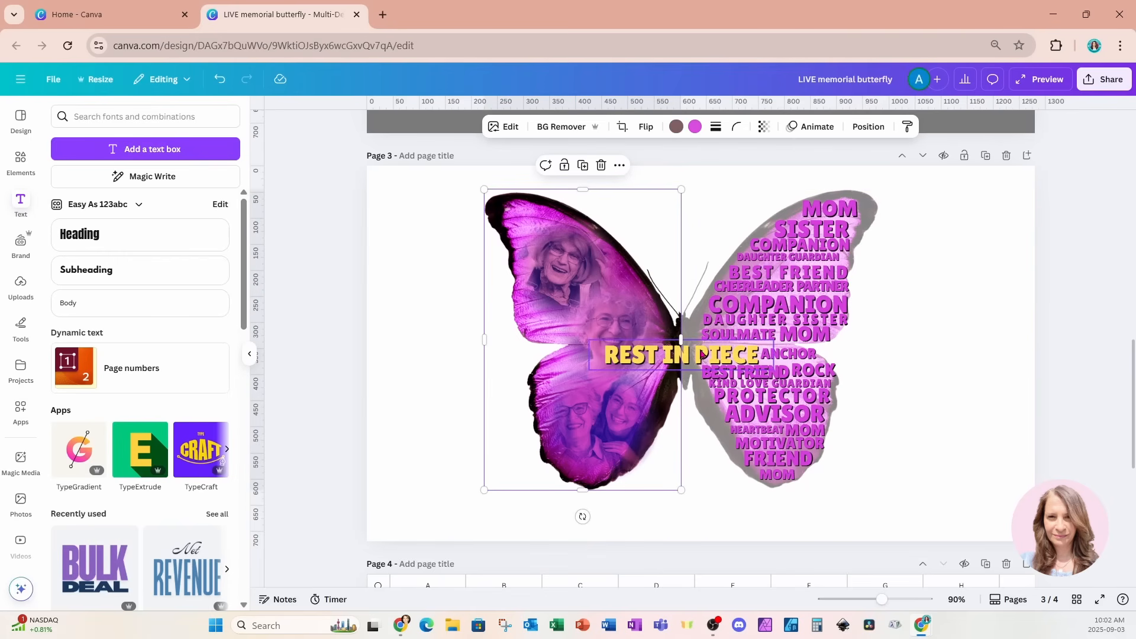
pyautogui.moveTo(682, 341); pyautogui.dragTo(692, 342)
pyautogui.click(1020, 255)
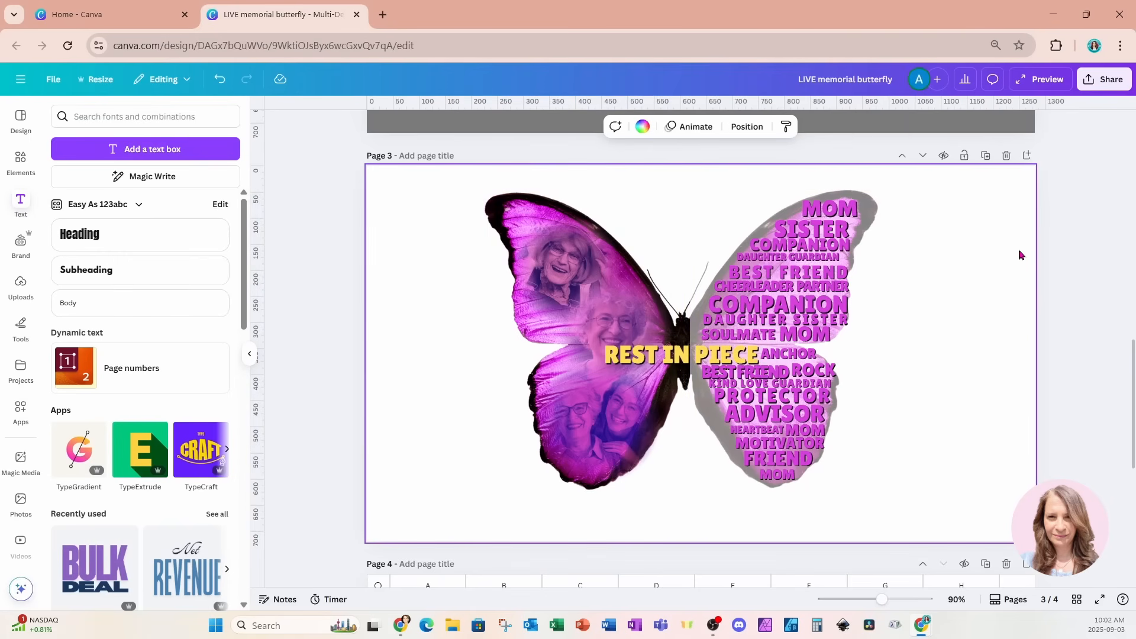
# Duplicate page 3 and, on the copy, erase the purple interior of the faded right wings with a size 31 background-removal brush, keeping the dark outline
pyautogui.click(986, 156)
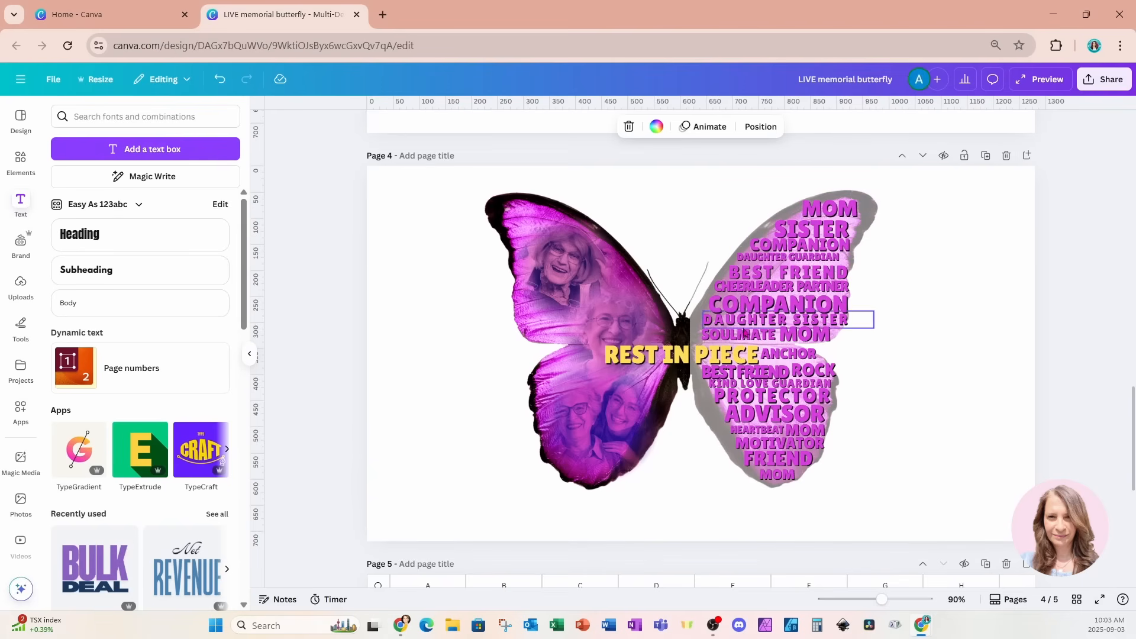
pyautogui.click(760, 127)
pyautogui.scroll(-10, 169, 470)
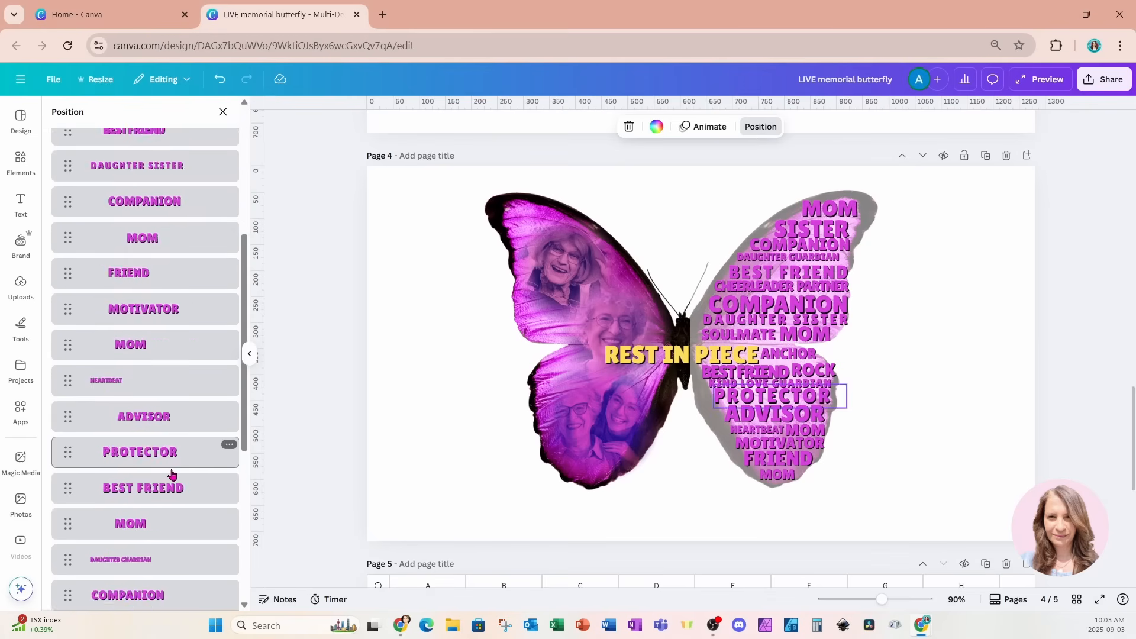
pyautogui.click(116, 539)
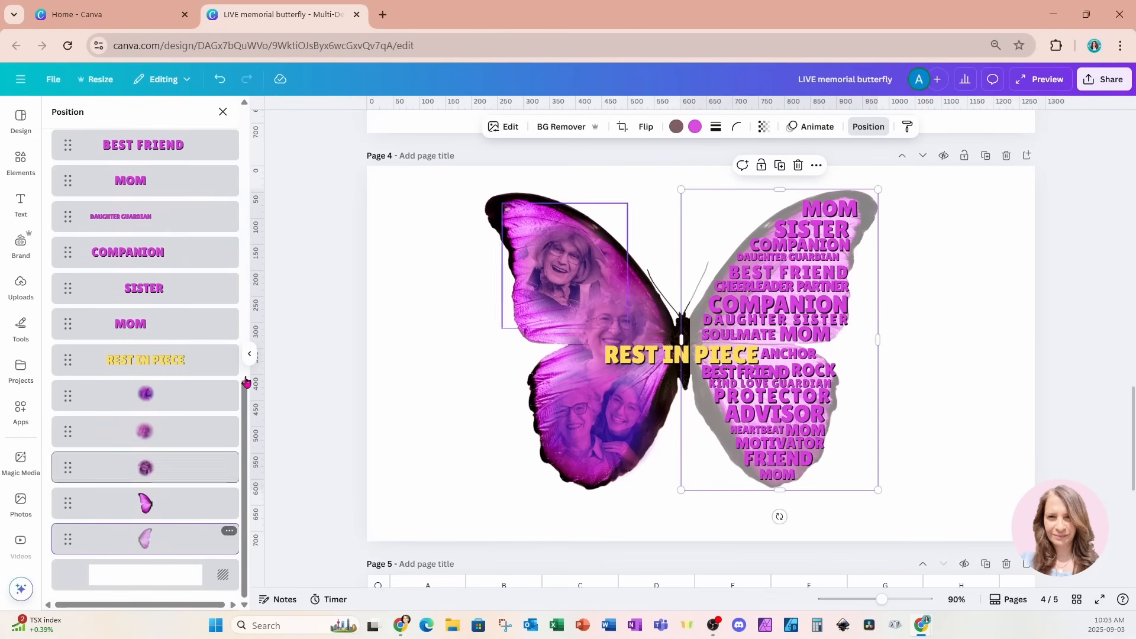
pyautogui.click(556, 129)
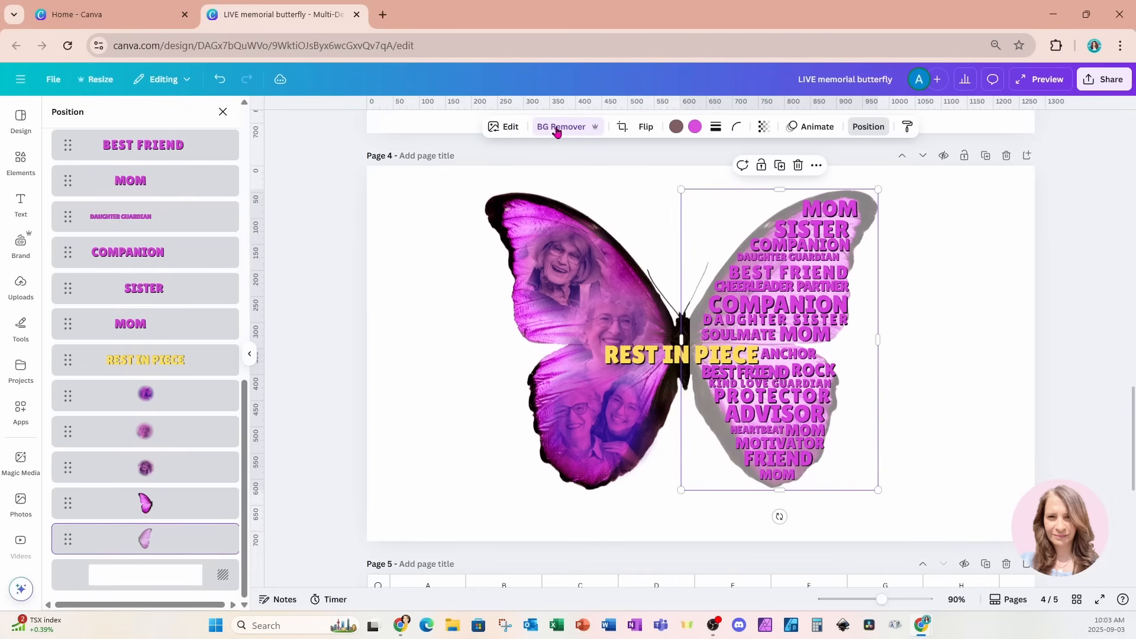
pyautogui.click(556, 126)
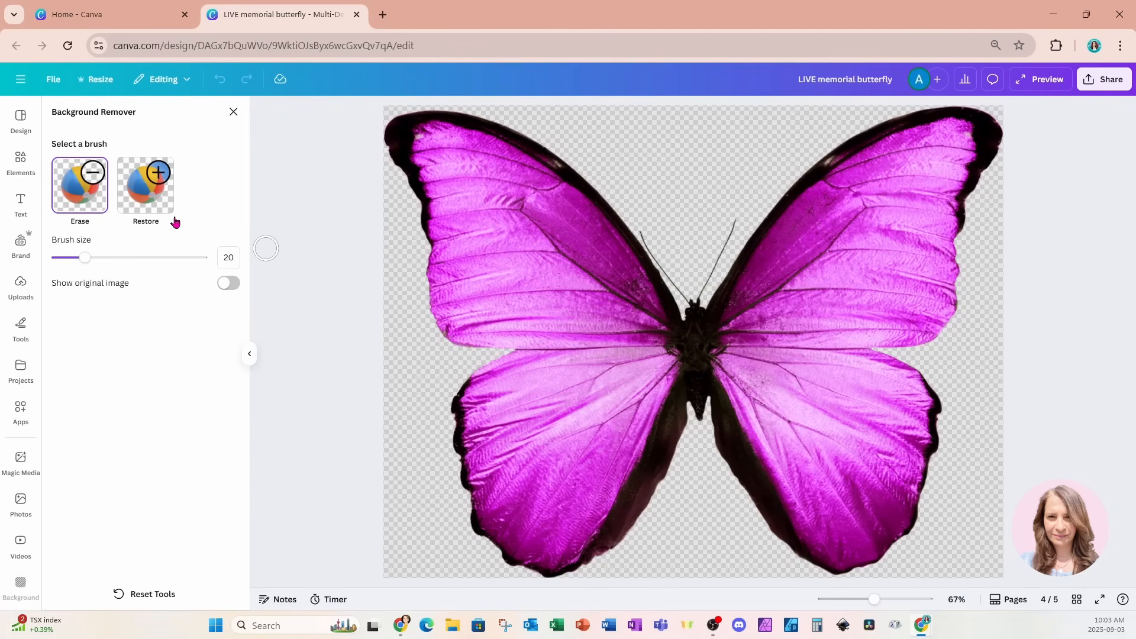
pyautogui.moveTo(84, 260); pyautogui.dragTo(101, 258)
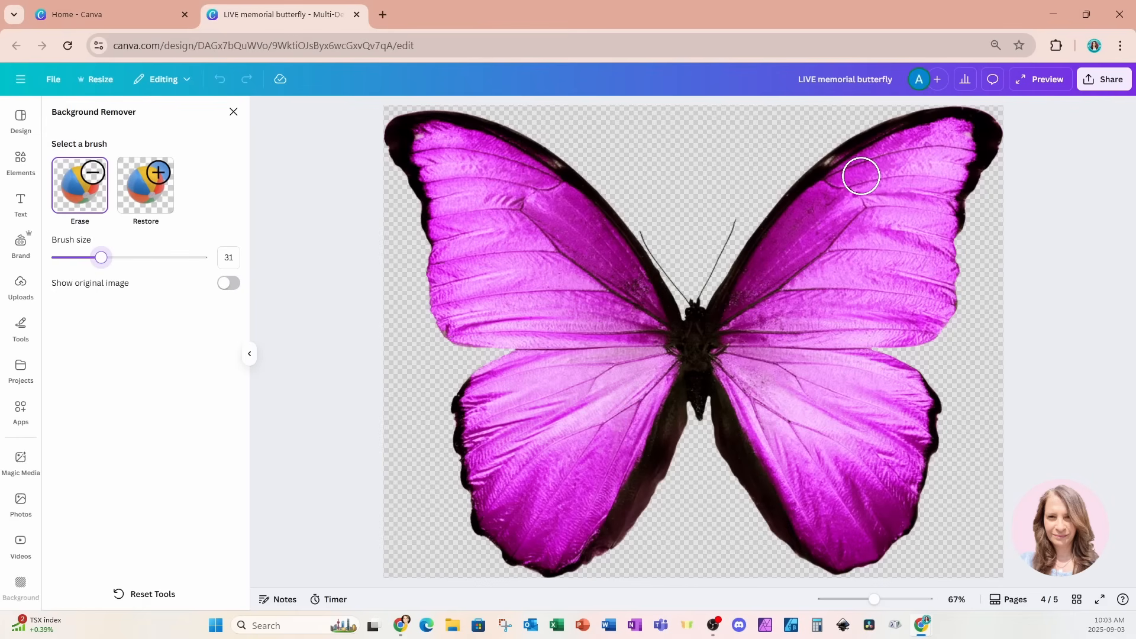
pyautogui.moveTo(859, 175)
pyautogui.mouseDown()
pyautogui.moveTo(953, 135)
pyautogui.moveTo(956, 149)
pyautogui.moveTo(932, 163)
pyautogui.moveTo(947, 175)
pyautogui.moveTo(935, 181)
pyautogui.moveTo(934, 255)
pyautogui.moveTo(879, 324)
pyautogui.moveTo(846, 344)
pyautogui.moveTo(858, 373)
pyautogui.moveTo(902, 410)
pyautogui.moveTo(898, 483)
pyautogui.moveTo(871, 535)
pyautogui.moveTo(832, 538)
pyautogui.moveTo(748, 395)
pyautogui.moveTo(739, 337)
pyautogui.moveTo(765, 282)
pyautogui.moveTo(854, 179)
pyautogui.moveTo(800, 218)
pyautogui.moveTo(766, 355)
pyautogui.moveTo(840, 510)
pyautogui.moveTo(833, 311)
pyautogui.moveTo(910, 205)
pyautogui.moveTo(790, 430)
pyautogui.moveTo(862, 423)
pyautogui.moveTo(812, 364)
pyautogui.moveTo(858, 237)
pyautogui.mouseUp()
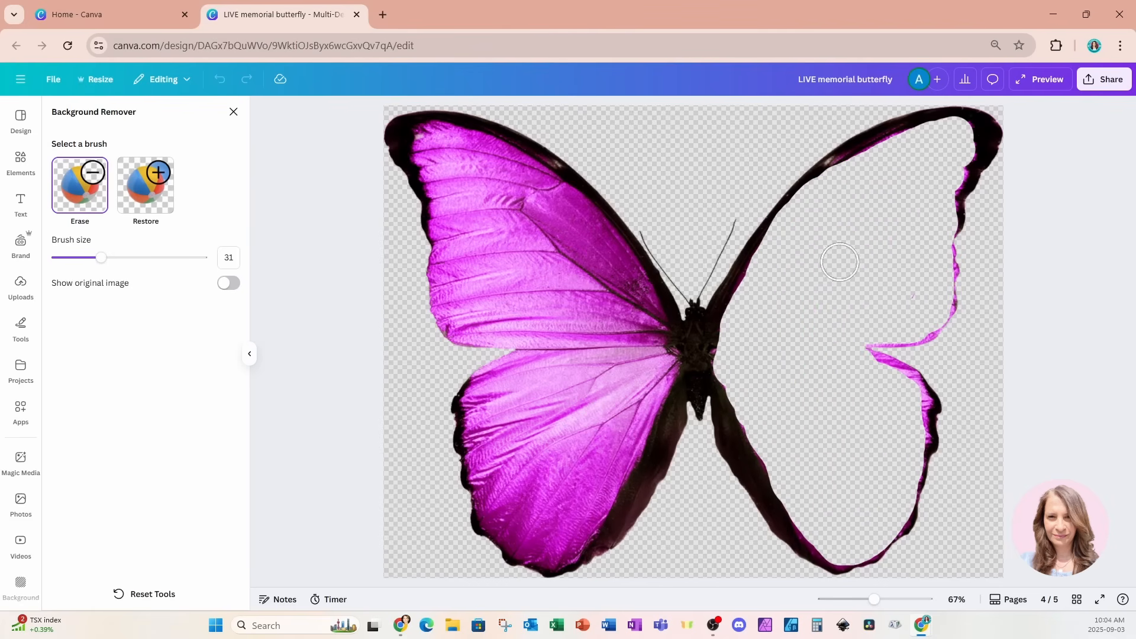
pyautogui.click(233, 112)
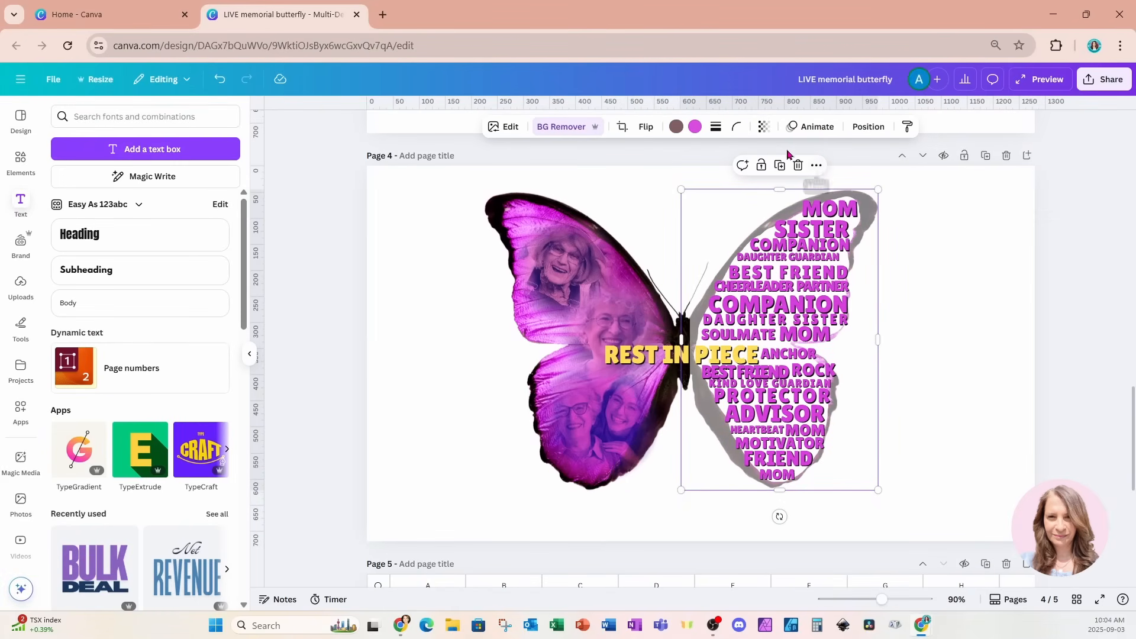
# Set the right wing outline's transparency to 100 and show all pages in grid view
pyautogui.click(764, 126)
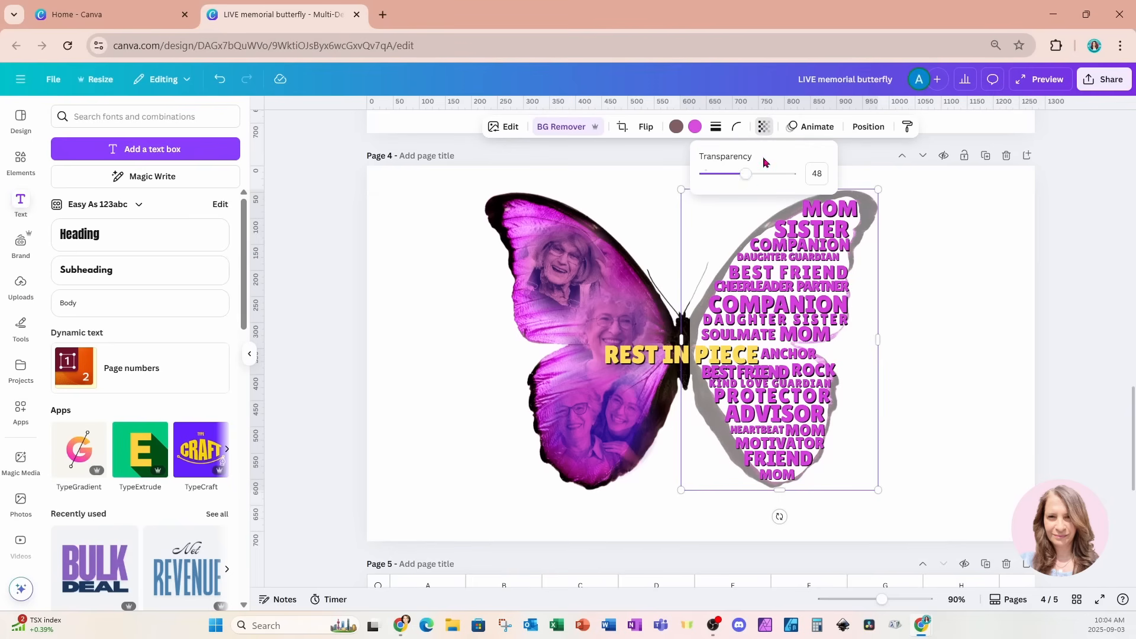
pyautogui.moveTo(750, 180); pyautogui.dragTo(808, 190)
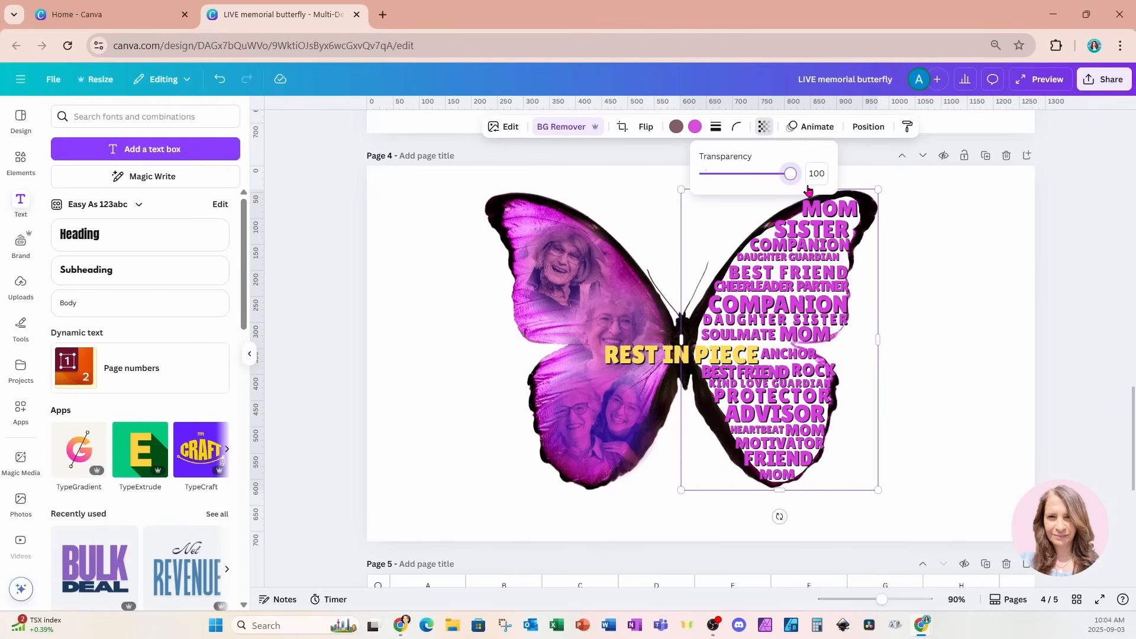
pyautogui.click(965, 227)
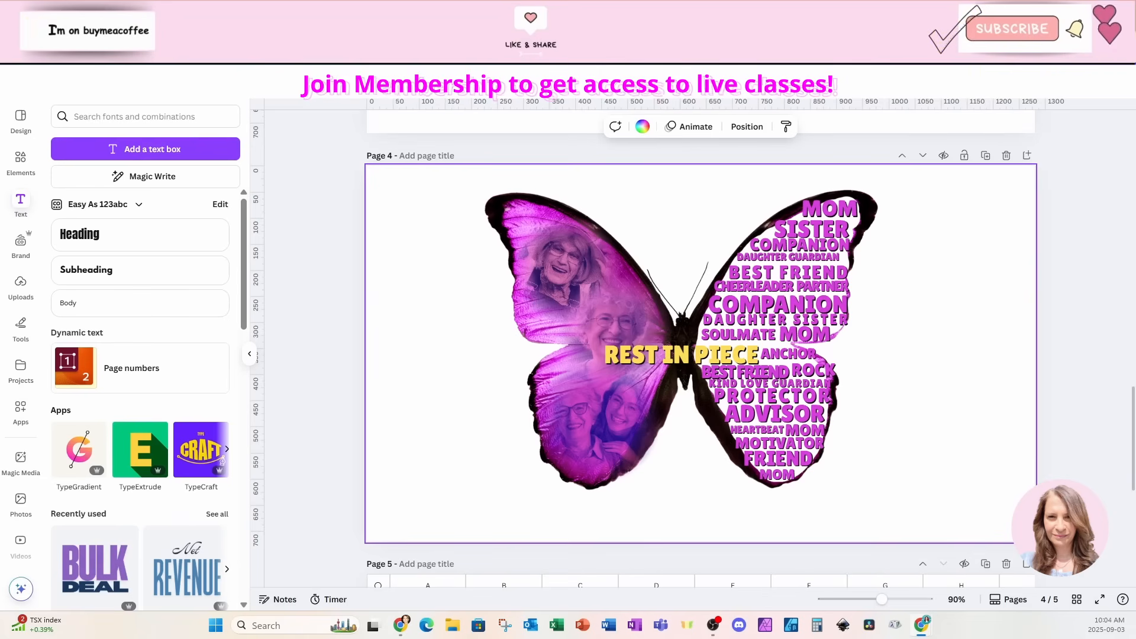
pyautogui.click(1075, 600)
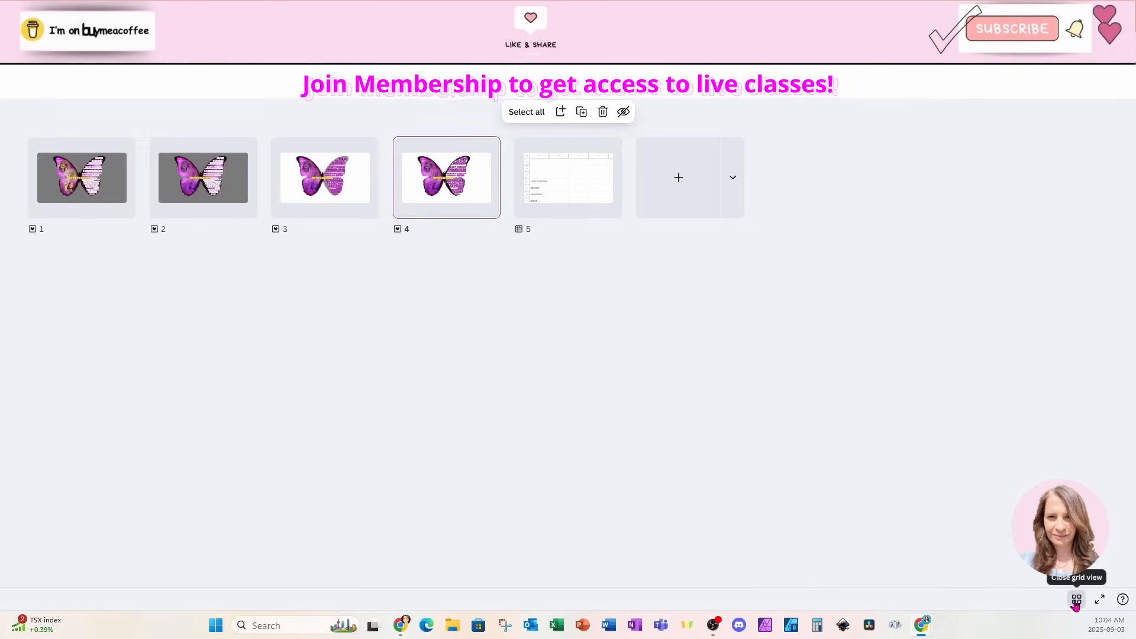